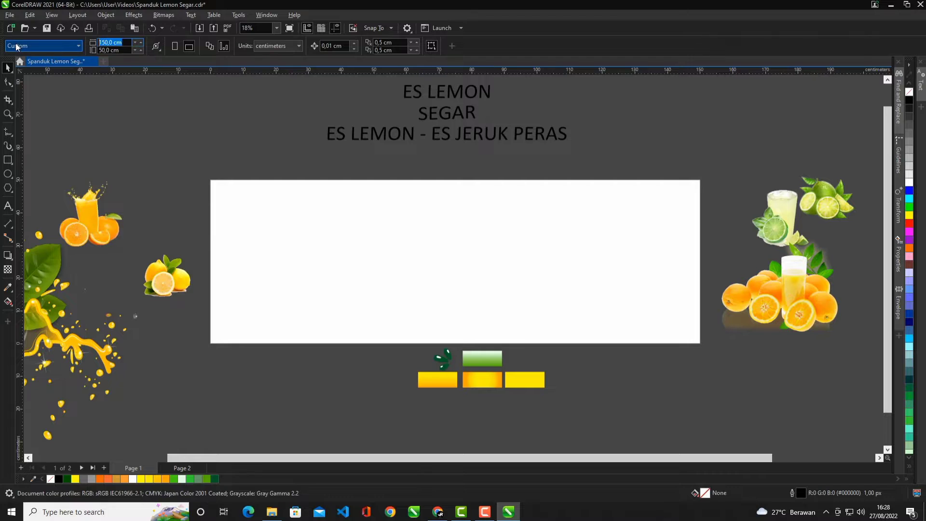
# Set the page size to 160 cm wide by 60 cm high.
pyautogui.write('160')
pyautogui.press('Tab')
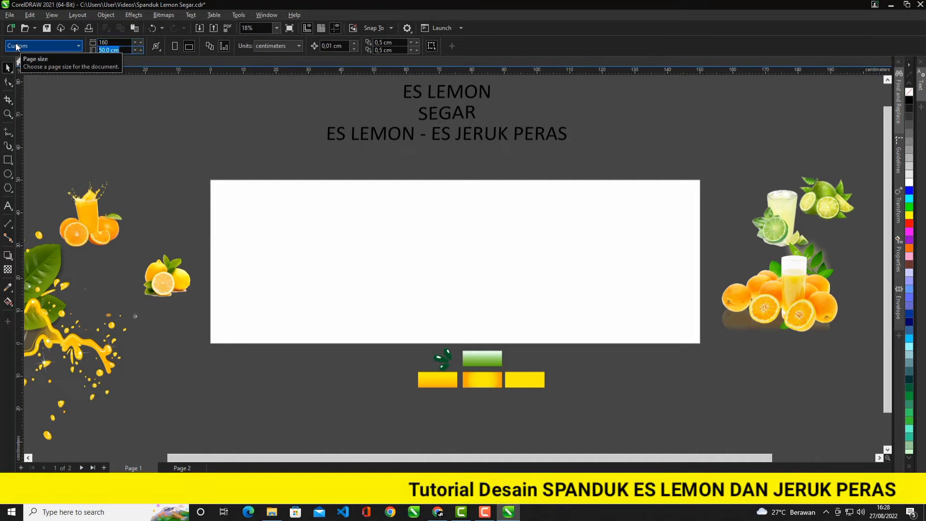
pyautogui.write('60')
pyautogui.press('Return')
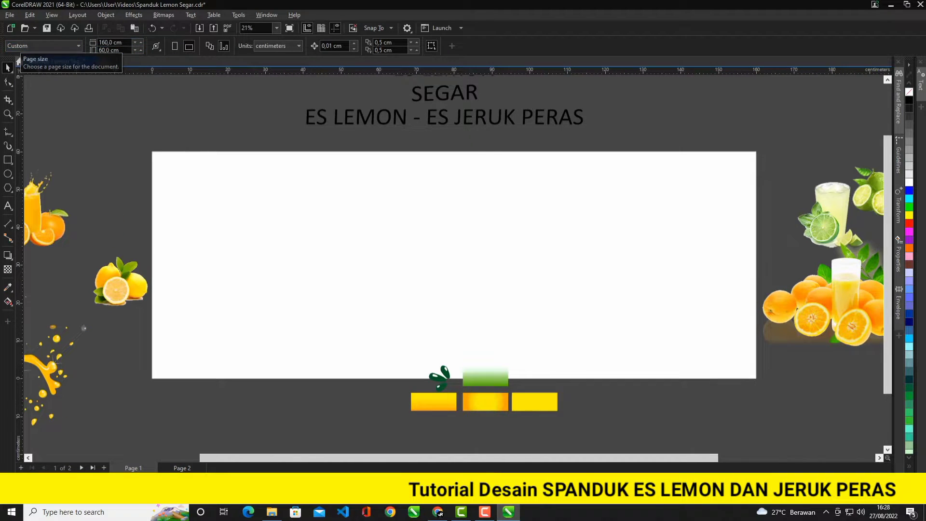
# Draw a rectangle on the page, size it to 150 × 50 cm, and center it on the page.
pyautogui.scroll(-1, 210, 200)
pyautogui.moveTo(220, 186); pyautogui.dragTo(557, 279)
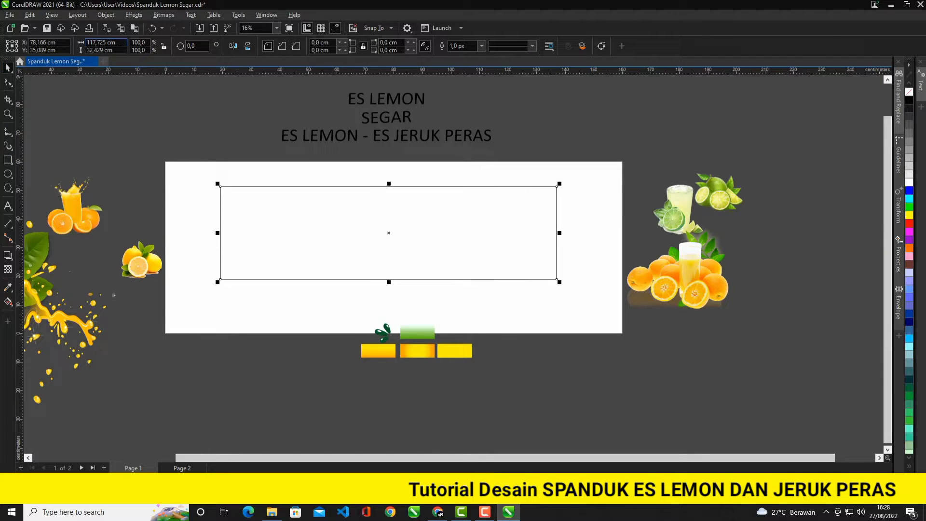
pyautogui.write('150')
pyautogui.press('Tab')
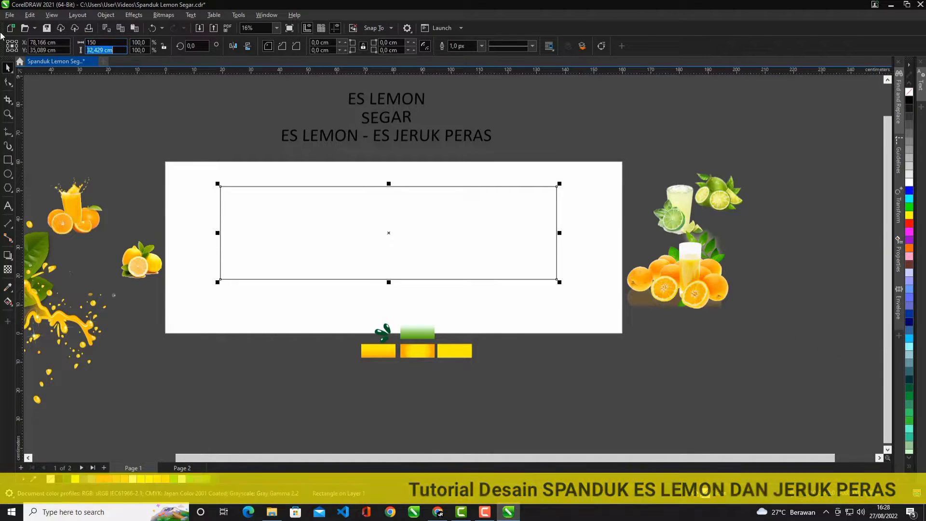
pyautogui.write('50')
pyautogui.press('Return')
pyautogui.press('p')
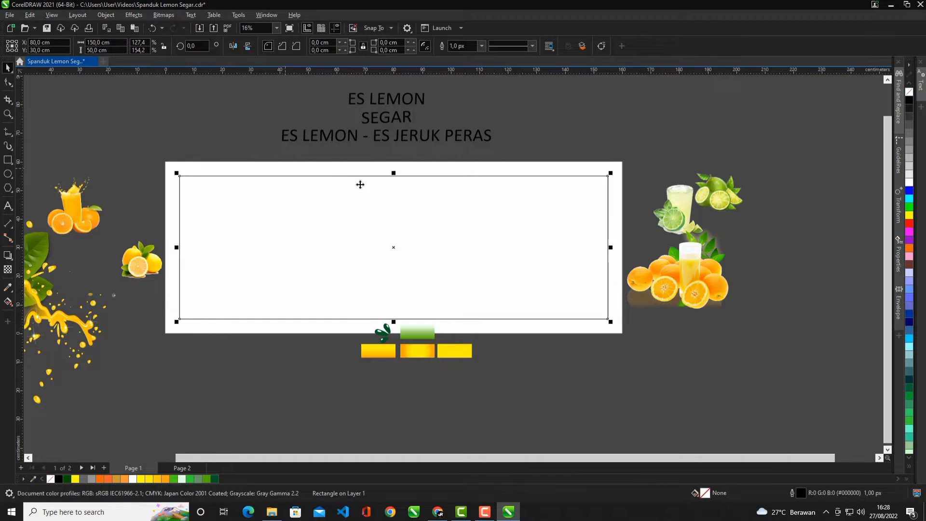
pyautogui.scroll(1, 553, 243)
pyautogui.scroll(-2, 489, 210)
pyautogui.click(474, 308)
pyautogui.scroll(2, 474, 292)
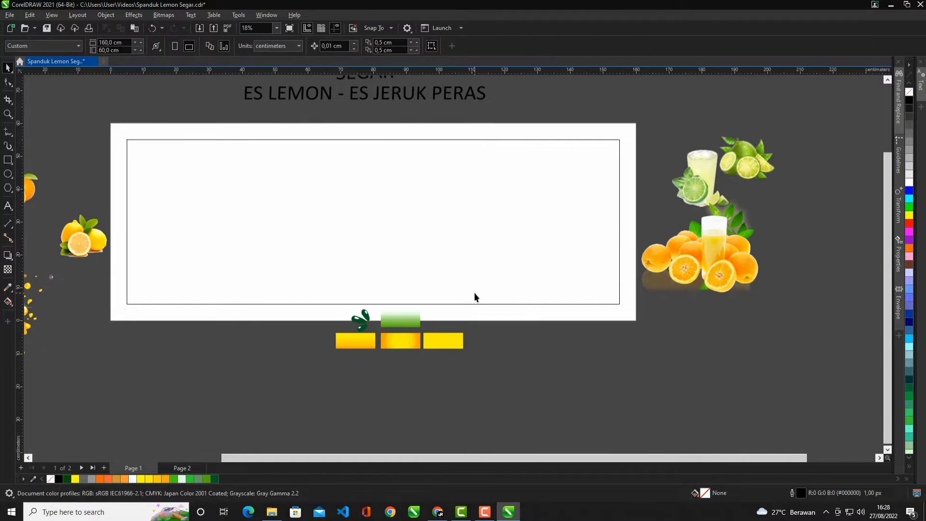
pyautogui.click(474, 292)
pyautogui.scroll(1, 423, 289)
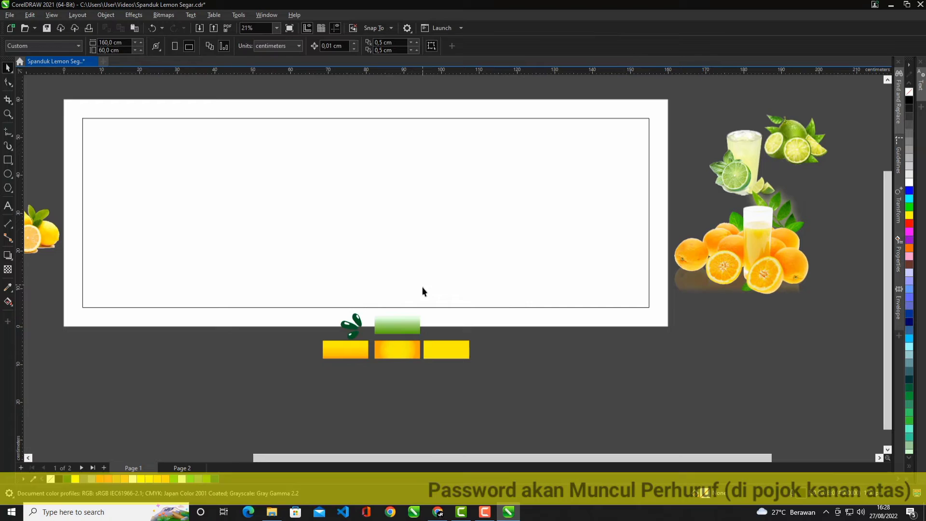
pyautogui.click(411, 349)
pyautogui.click(506, 358)
# Apply a linear fountain fill to the 150 × 50 cm rectangle, running from orange to yellow.
pyautogui.click(8, 301)
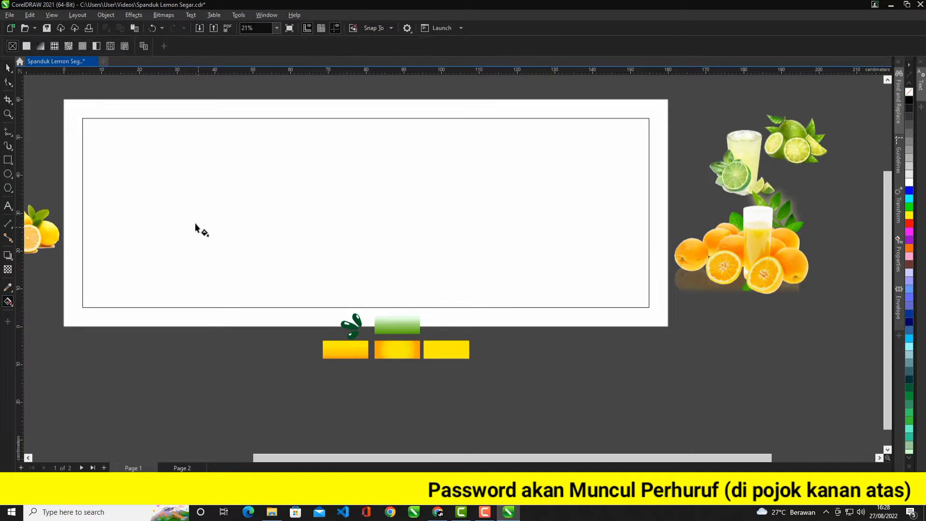
pyautogui.moveTo(426, 233); pyautogui.dragTo(556, 239)
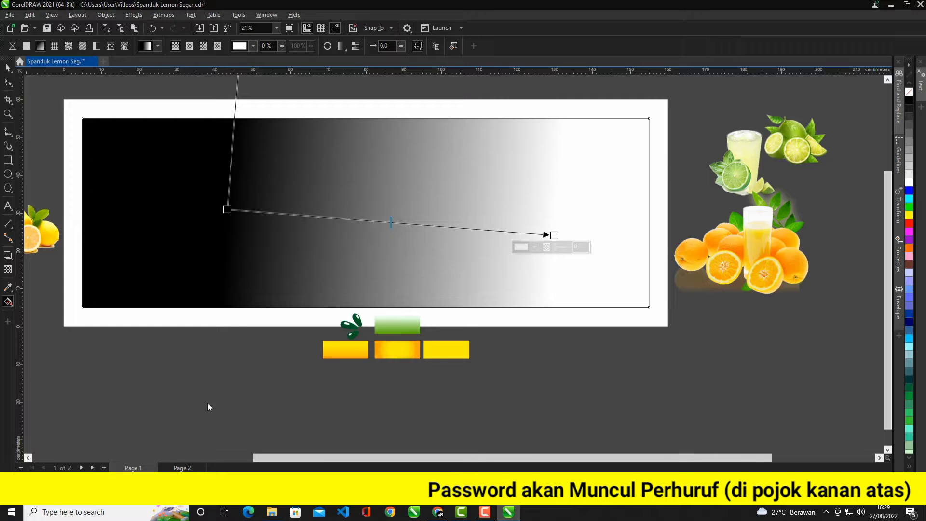
pyautogui.click(179, 484)
pyautogui.click(227, 210)
pyautogui.click(165, 479)
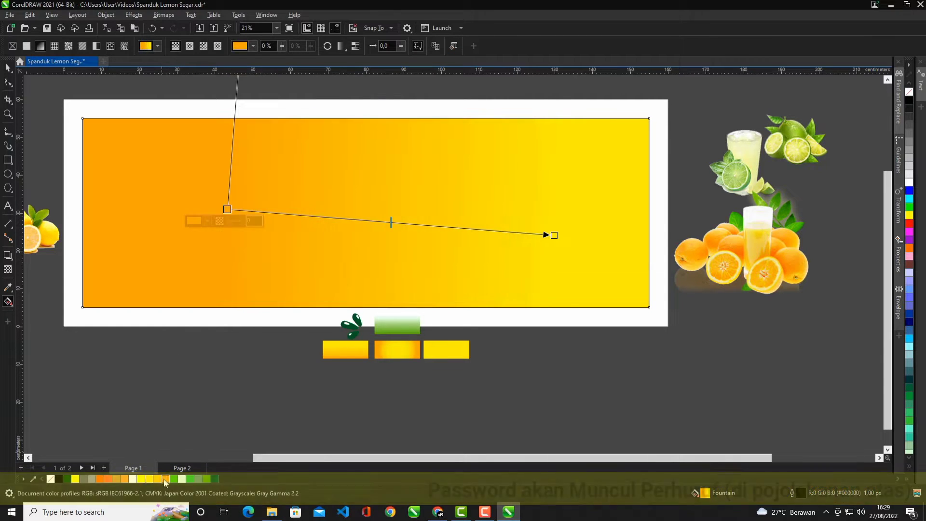
# Add an orange color stop at about 17% of the gradient and recolor the starting stop red-orange.
pyautogui.doubleClick(255, 213)
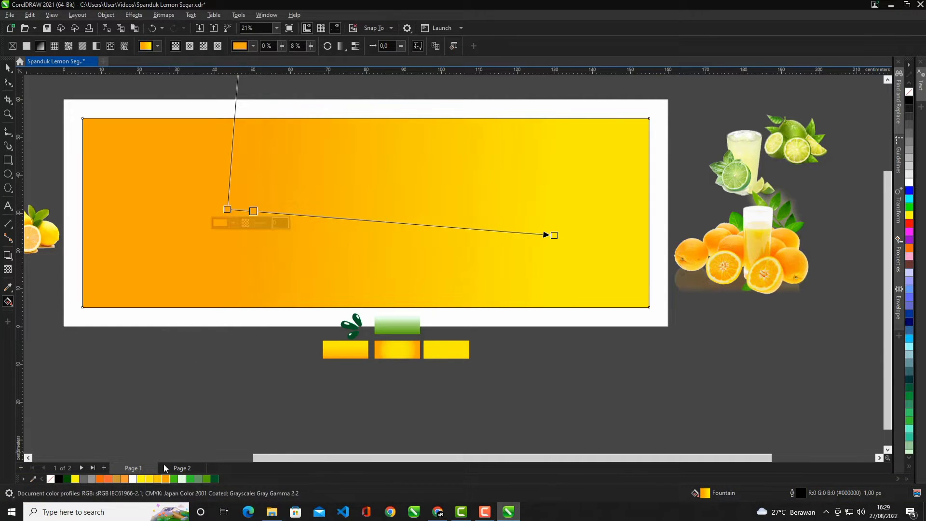
pyautogui.click(227, 209)
pyautogui.click(108, 480)
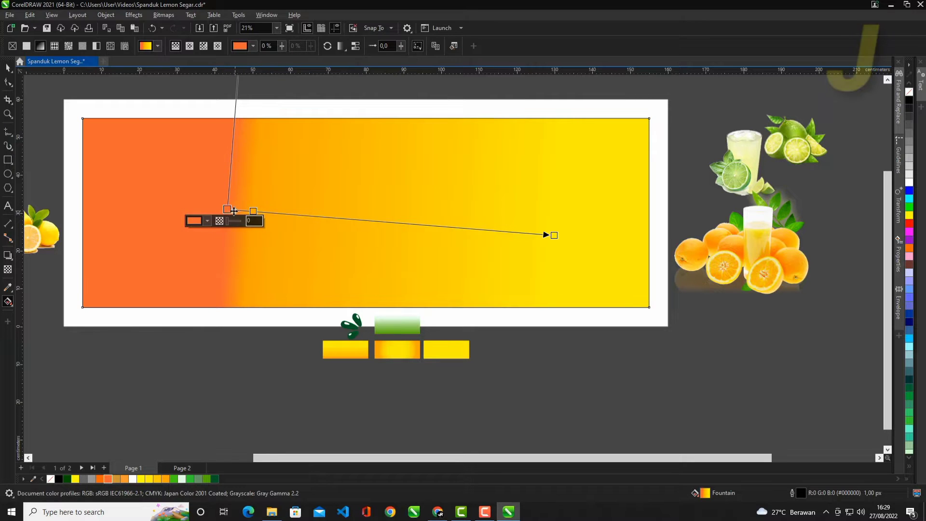
pyautogui.moveTo(227, 209); pyautogui.dragTo(266, 212)
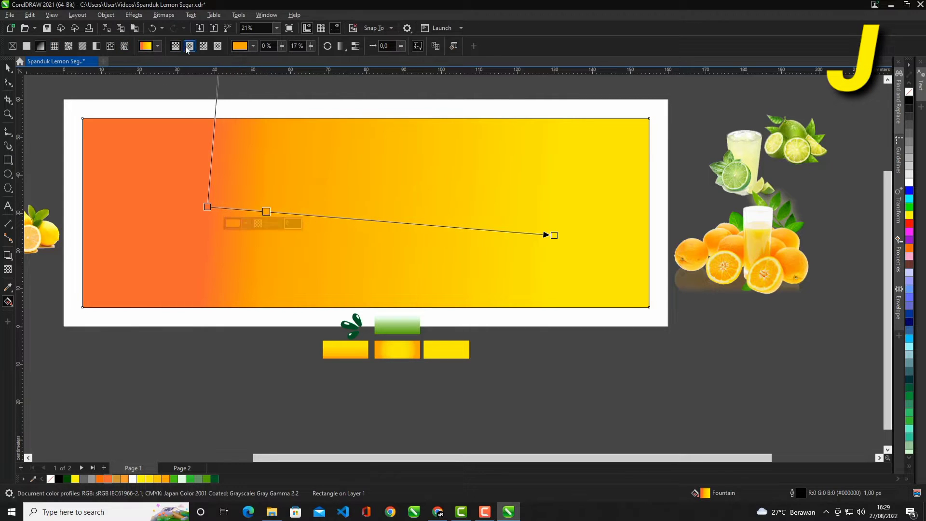
# Change the fill to an elliptical gradient spreading from the rectangle's center and stretch it toward the short ends.
pyautogui.click(190, 46)
pyautogui.scroll(-1, 392, 212)
pyautogui.moveTo(482, 242); pyautogui.dragTo(543, 228)
pyautogui.moveTo(365, 148); pyautogui.dragTo(360, 76)
pyautogui.moveTo(548, 228); pyautogui.dragTo(545, 227)
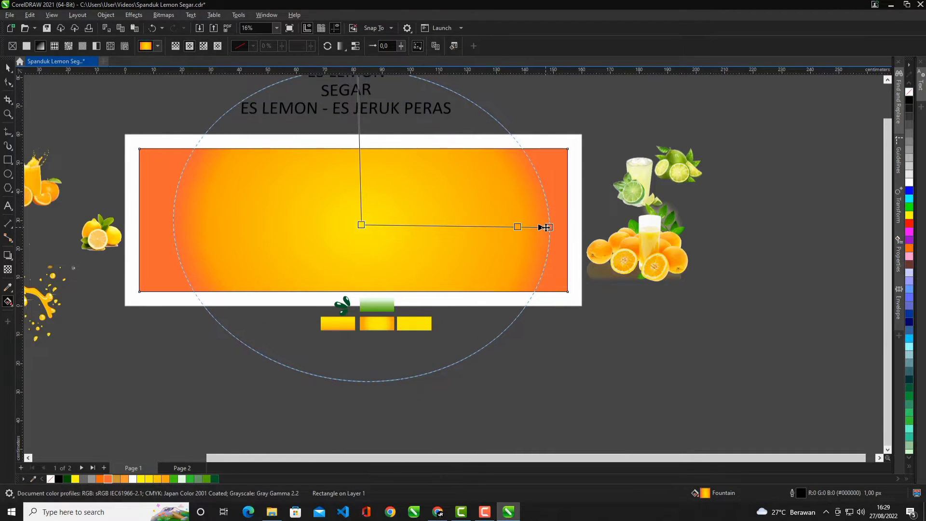
# Enlarge the elliptical gradient past the rectangle, recolor its middle stop yellow-orange, and move that stop to about 55%.
pyautogui.scroll(-1, 463, 195)
pyautogui.scroll(1, 449, 181)
pyautogui.moveTo(368, 141); pyautogui.dragTo(370, 117)
pyautogui.moveTo(541, 282); pyautogui.dragTo(598, 277)
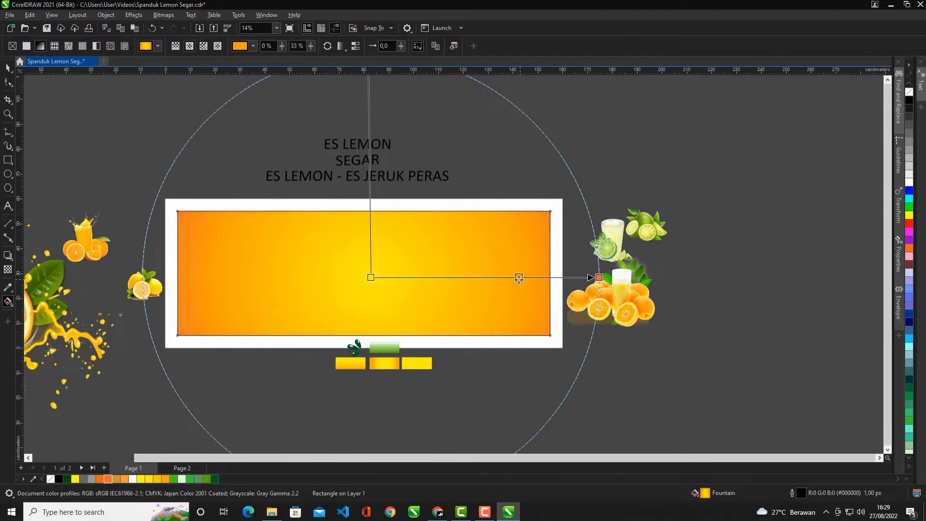
pyautogui.click(157, 479)
pyautogui.moveTo(515, 277); pyautogui.dragTo(474, 276)
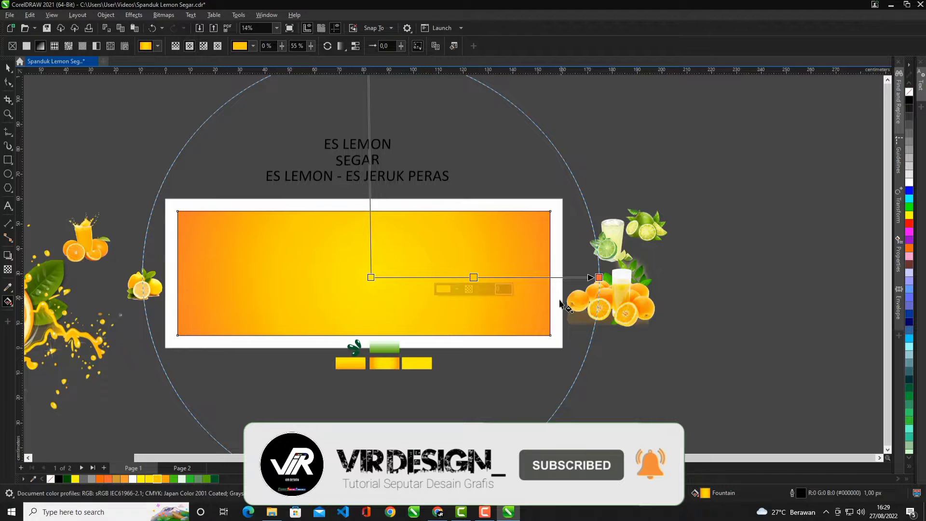
# Refine the gradient ellipse's width, height and middle stop so red-orange tints only the rectangle's short ends.
pyautogui.moveTo(599, 277); pyautogui.dragTo(620, 277)
pyautogui.moveTo(506, 277); pyautogui.dragTo(529, 278)
pyautogui.scroll(-1, 530, 285)
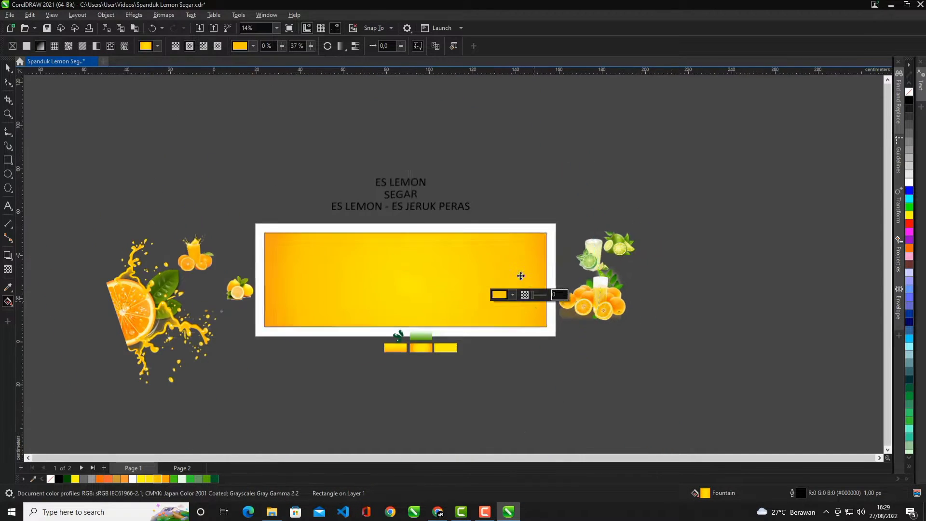
pyautogui.moveTo(410, 100); pyautogui.dragTo(410, 133)
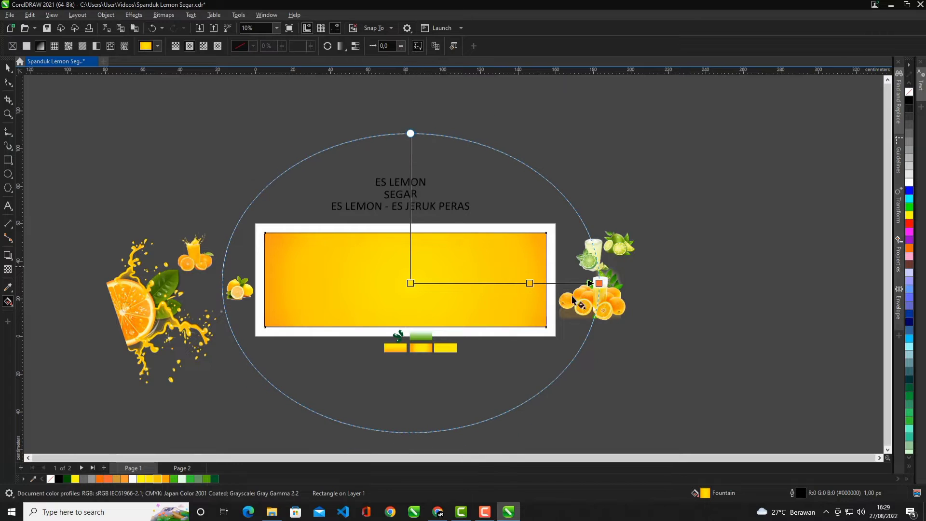
pyautogui.moveTo(599, 283); pyautogui.dragTo(544, 280)
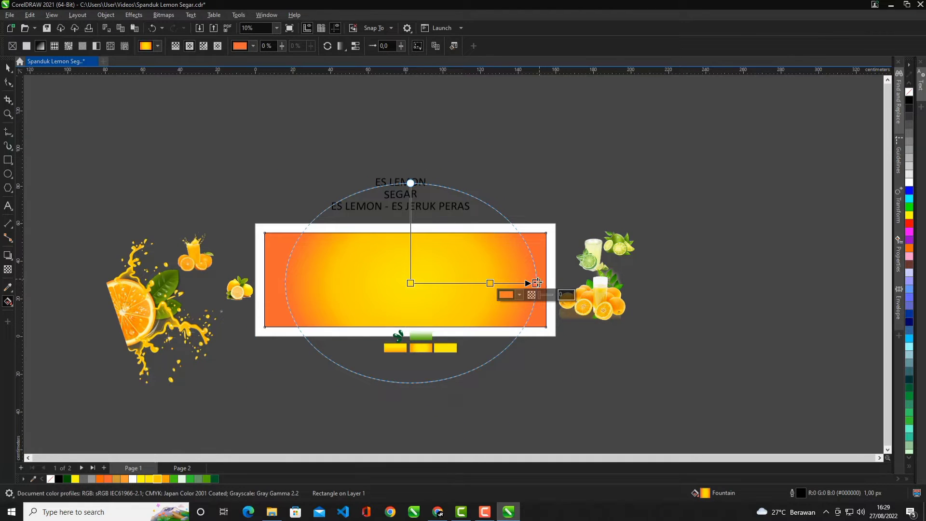
pyautogui.moveTo(411, 183); pyautogui.dragTo(405, 151)
pyautogui.moveTo(537, 283); pyautogui.dragTo(559, 282)
pyautogui.moveTo(410, 127); pyautogui.dragTo(411, 136)
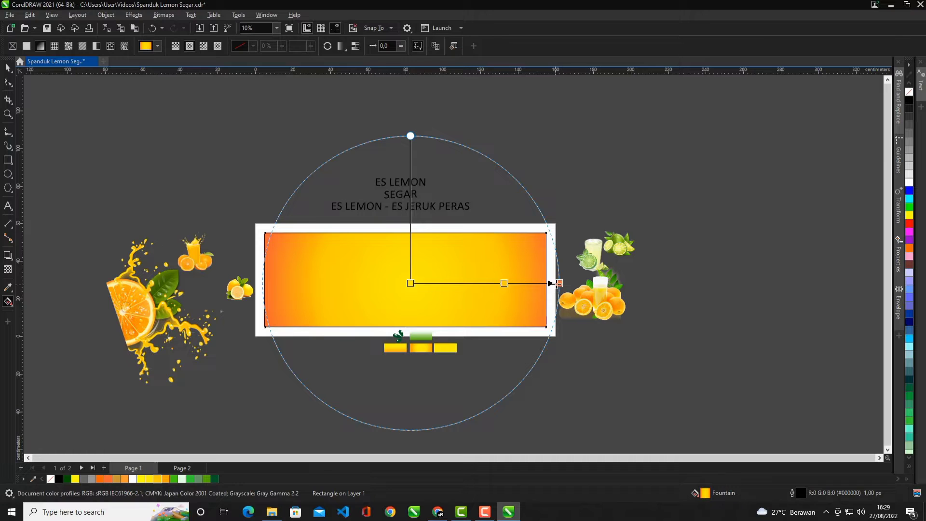
pyautogui.moveTo(557, 283); pyautogui.dragTo(553, 283)
pyautogui.hotkey('ctrl', 'z')
pyautogui.click(8, 68)
pyautogui.scroll(4, 455, 309)
pyautogui.scroll(-1, 339, 257)
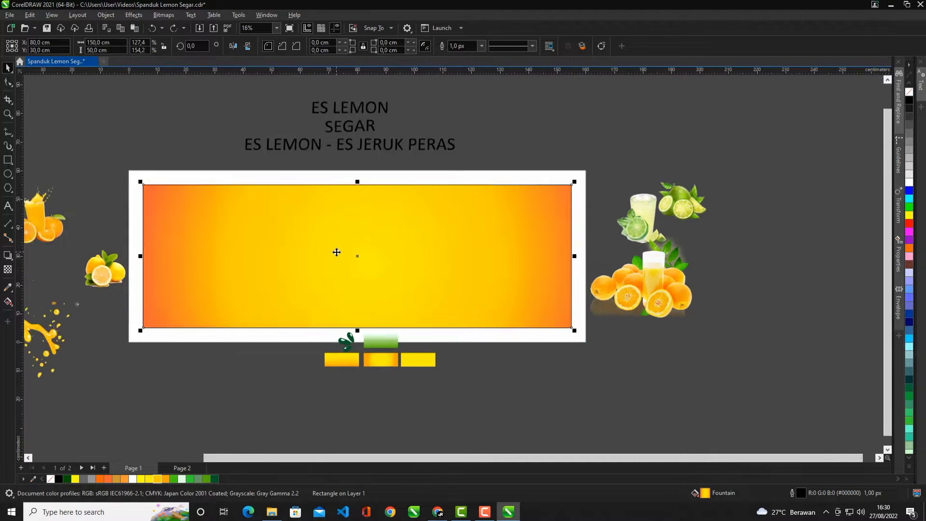
pyautogui.scroll(2, 336, 252)
pyautogui.scroll(-3, 360, 290)
pyautogui.click(461, 179)
pyautogui.click(224, 294)
# Draw a full-height strip about 18.6 × 50 cm at the banner rectangle's left end and convert it to curves.
pyautogui.scroll(1, 121, 217)
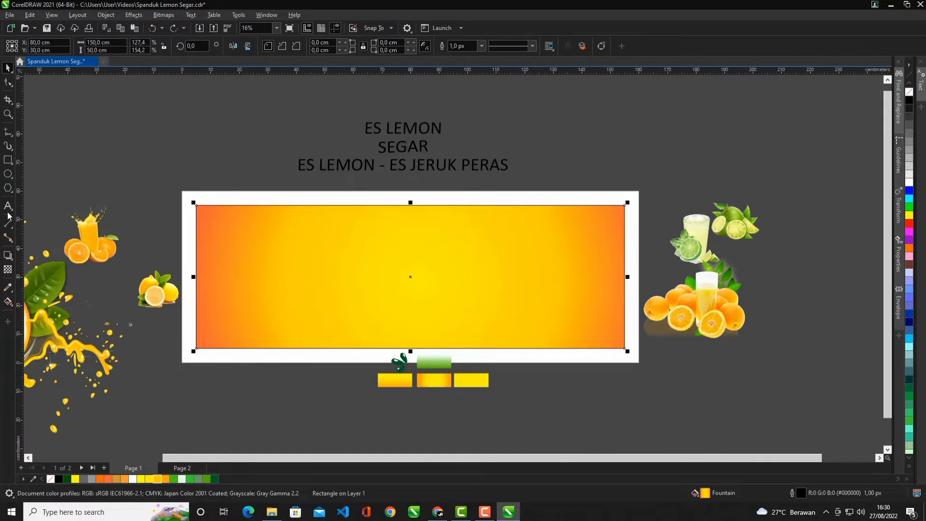
pyautogui.moveTo(196, 206); pyautogui.dragTo(240, 299)
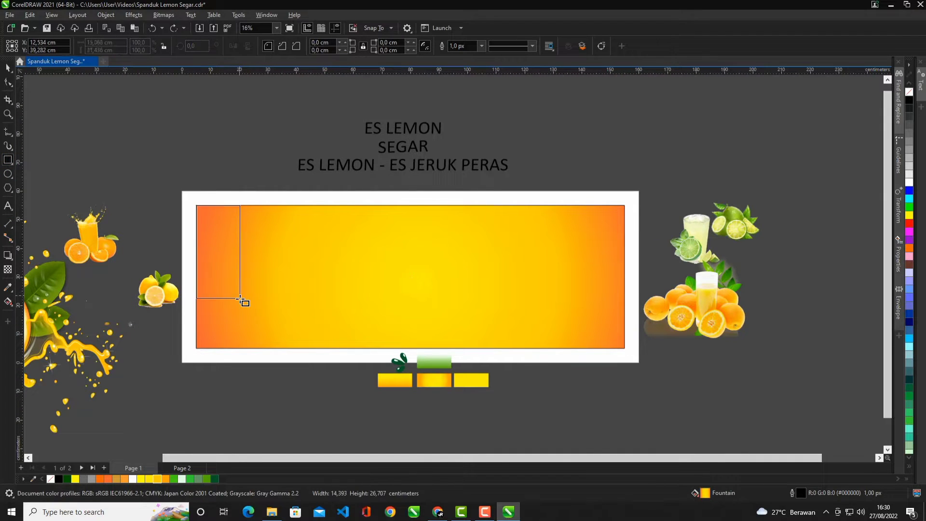
pyautogui.moveTo(251, 343); pyautogui.dragTo(250, 346)
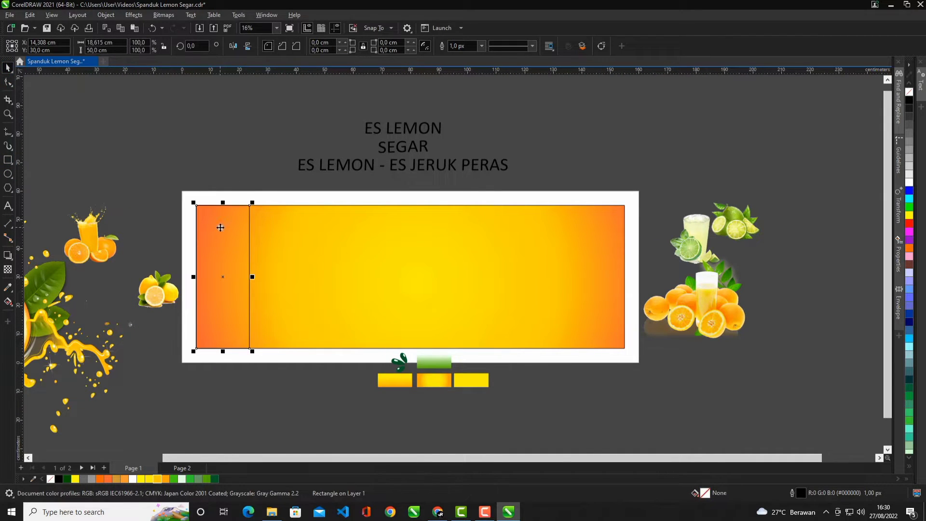
pyautogui.rightClick(220, 228)
pyautogui.click(258, 236)
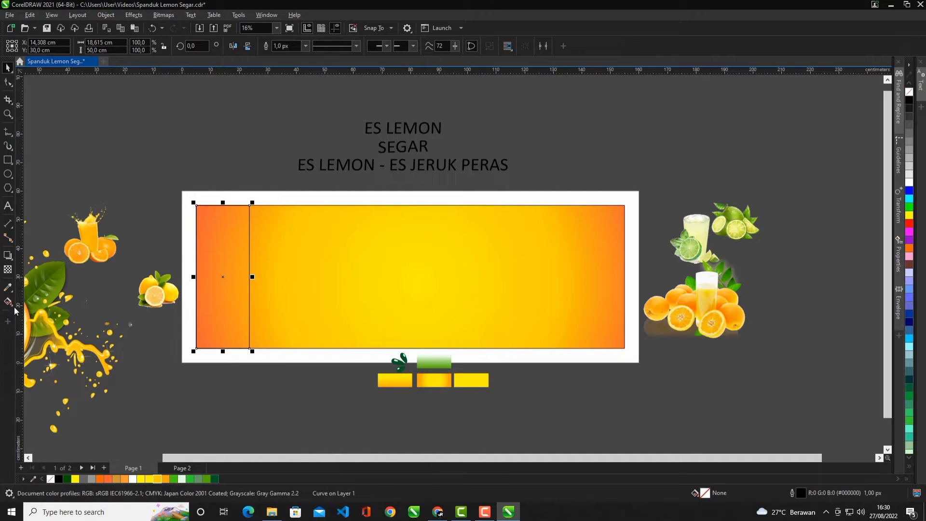
# Fill the left strip with the plain yellow sampled from the swatch rectangle below the page.
pyautogui.click(471, 380)
pyautogui.click(230, 271)
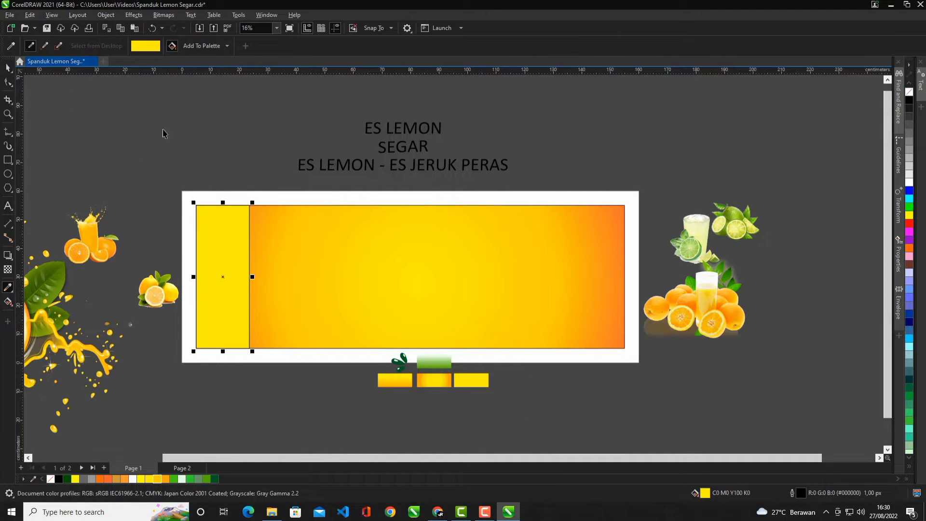
pyautogui.press('space')
pyautogui.doubleClick(228, 258)
pyautogui.rightClick(229, 260)
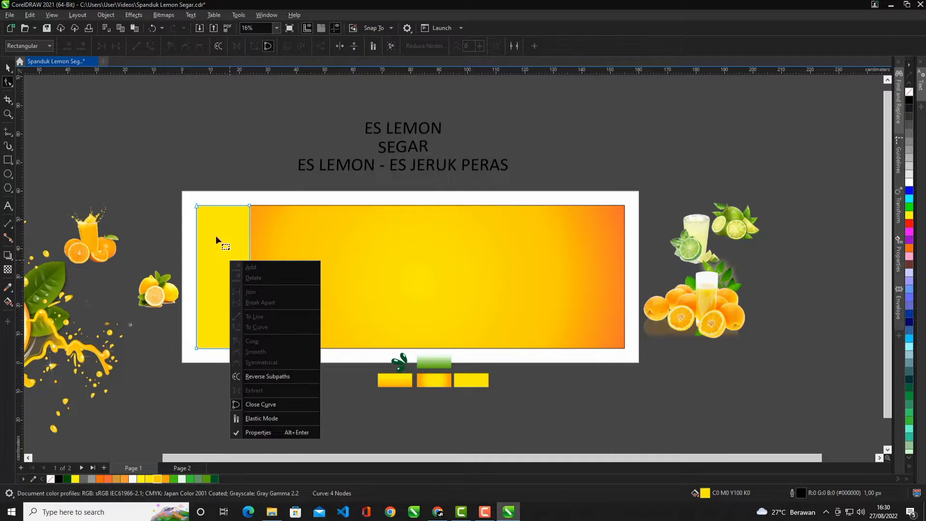
pyautogui.click(215, 235)
pyautogui.rightClick(233, 232)
pyautogui.click(210, 273)
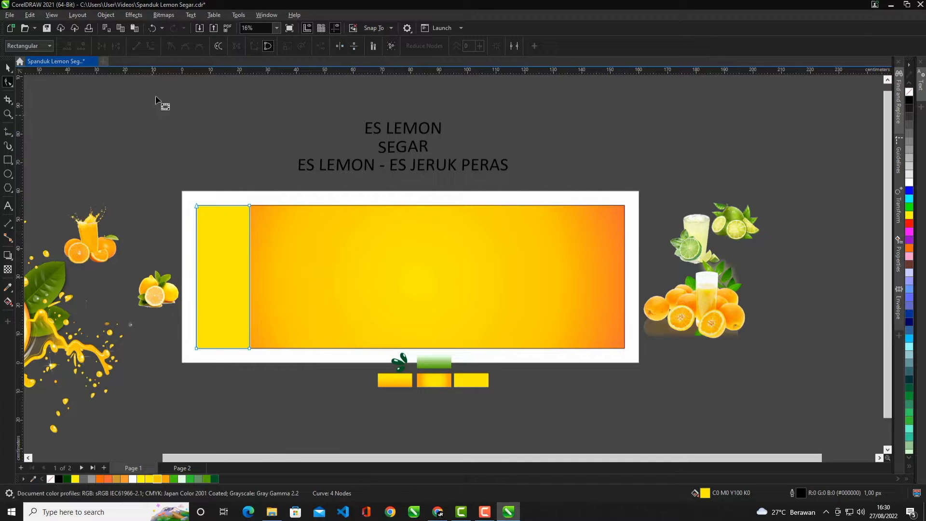
pyautogui.click(9, 68)
pyautogui.moveTo(229, 255); pyautogui.dragTo(212, 221)
pyautogui.hotkey('ctrl', 'z')
pyautogui.rightClick(223, 226)
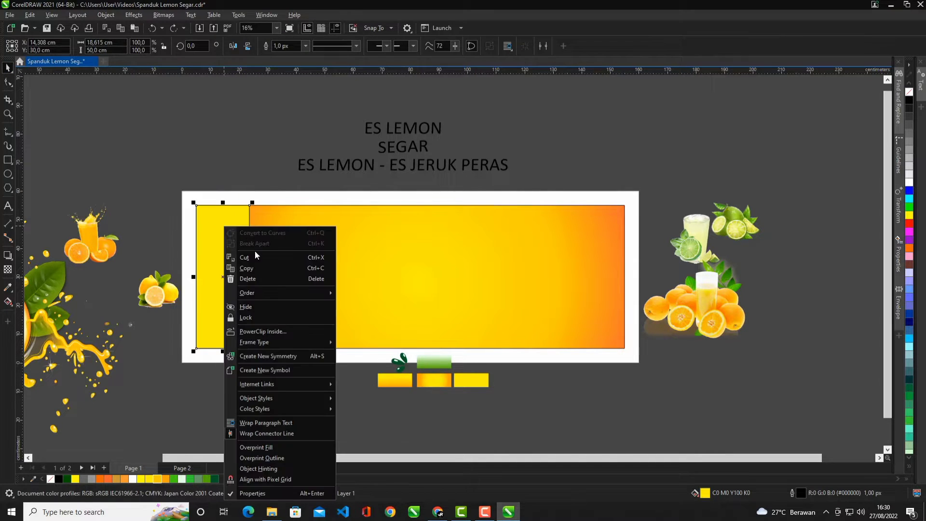
pyautogui.click(212, 252)
# Move the yellow strip's lower-right node onto its lower-left corner and convert the slanted side to a curve.
pyautogui.press('F10')
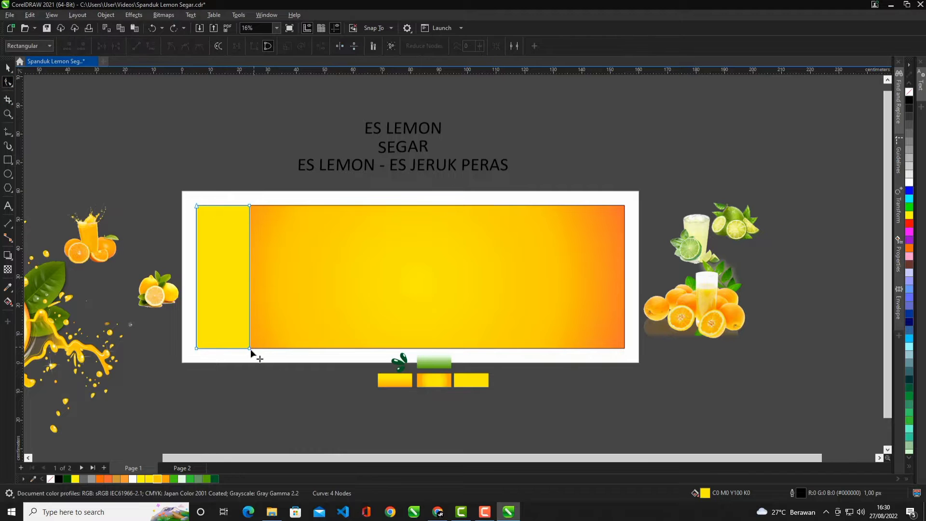
pyautogui.moveTo(251, 348); pyautogui.dragTo(197, 347)
pyautogui.rightClick(230, 256)
pyautogui.click(256, 276)
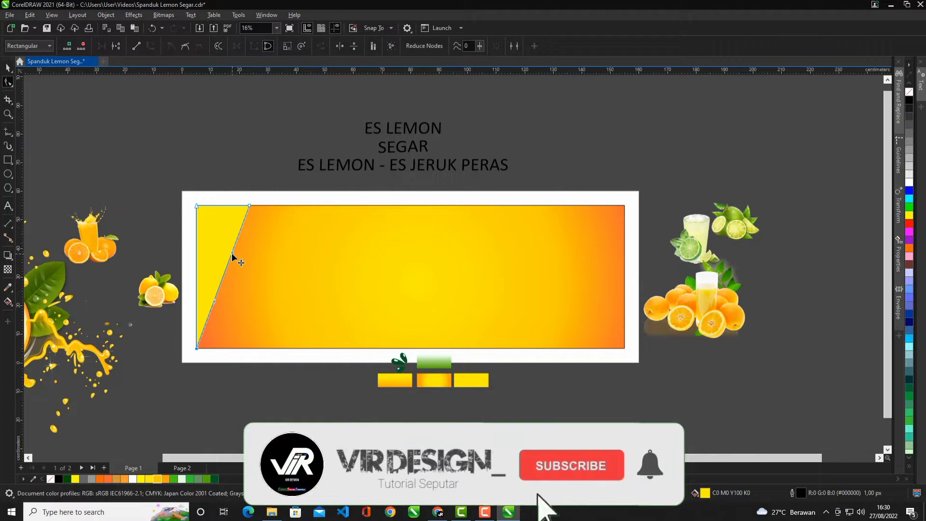
# Bend the yellow shape's slanted side into an S-curve and extend its upper end along the banner's top edge.
pyautogui.moveTo(232, 253)
pyautogui.mouseDown()
pyautogui.moveTo(252, 227)
pyautogui.moveTo(233, 245)
pyautogui.moveTo(224, 237)
pyautogui.mouseUp()
pyautogui.moveTo(249, 206); pyautogui.dragTo(270, 205)
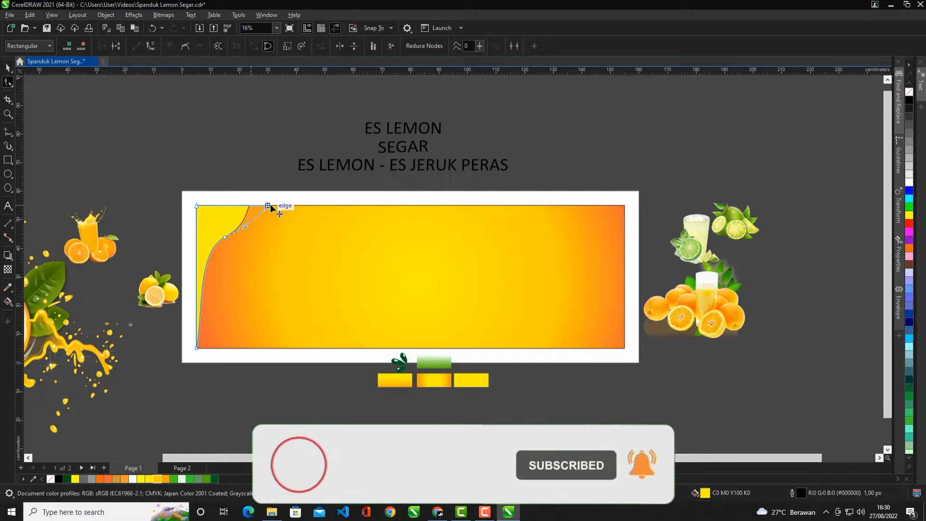
pyautogui.moveTo(226, 238); pyautogui.dragTo(242, 238)
pyautogui.moveTo(205, 317); pyautogui.dragTo(220, 325)
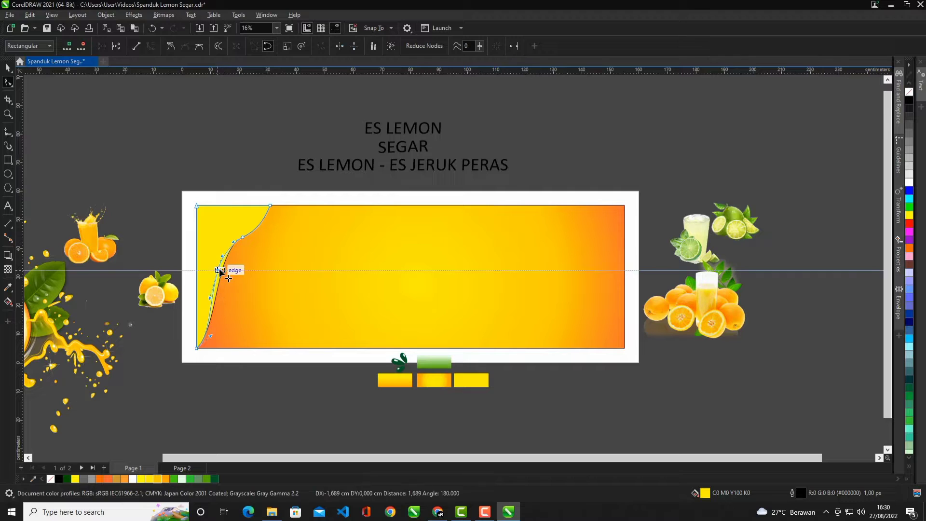
# Reshape the yellow shape's curved edge into a stepped wave by adjusting its two middle nodes and its upper end.
pyautogui.moveTo(213, 279); pyautogui.dragTo(224, 279)
pyautogui.moveTo(240, 234); pyautogui.dragTo(275, 206)
pyautogui.moveTo(238, 231); pyautogui.dragTo(247, 221)
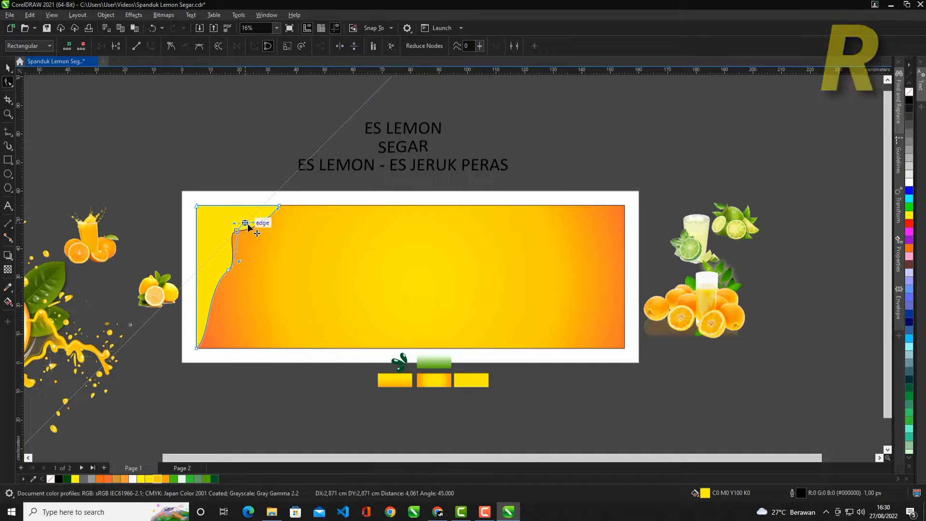
pyautogui.scroll(2, 245, 253)
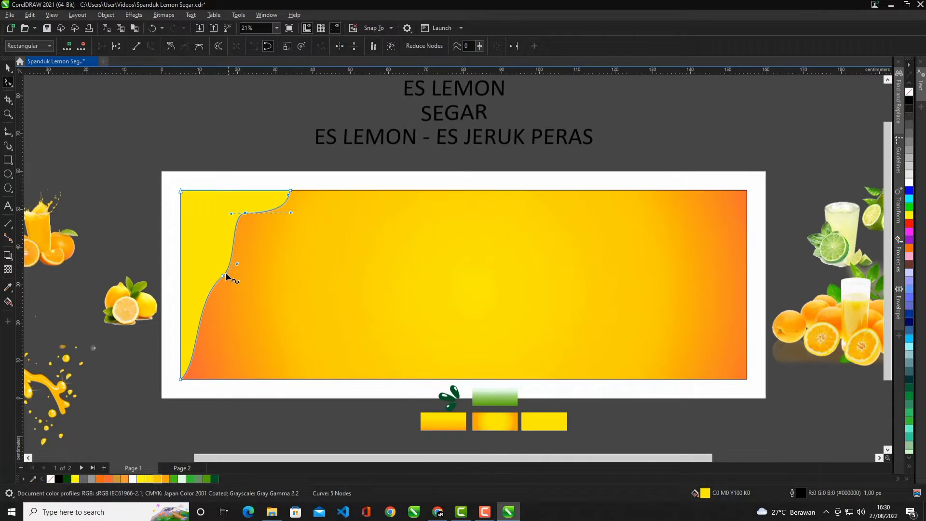
pyautogui.moveTo(224, 272); pyautogui.dragTo(219, 272)
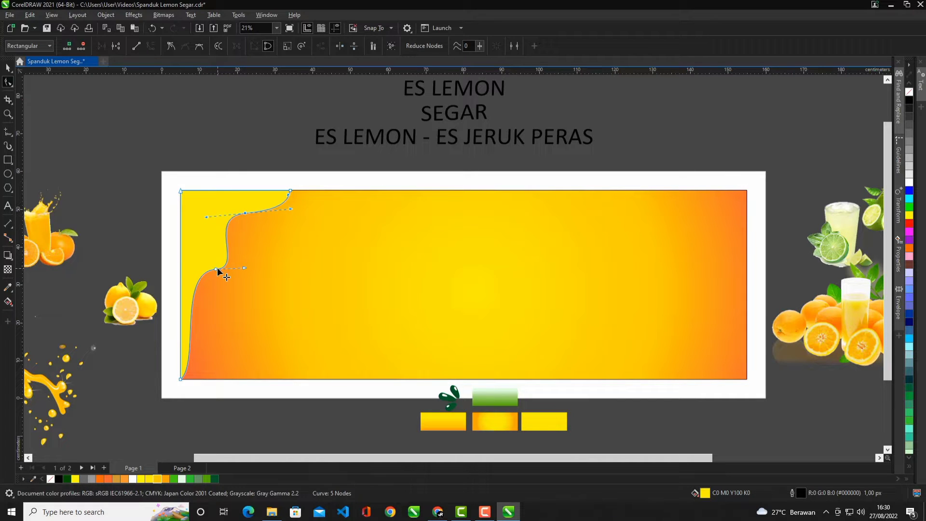
pyautogui.moveTo(190, 274); pyautogui.dragTo(191, 273)
pyautogui.scroll(-1, 227, 268)
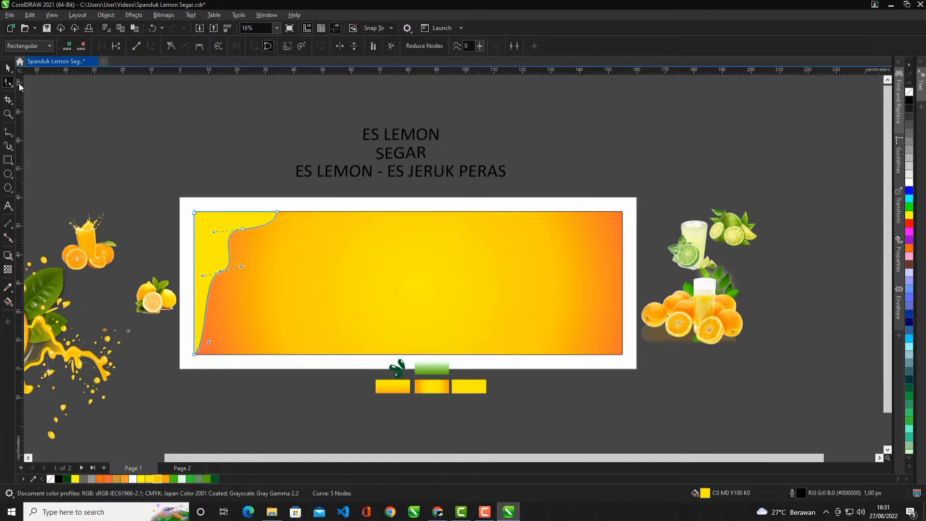
# Remove the outline from the wavy yellow shape.
pyautogui.click(8, 69)
pyautogui.scroll(-2, 219, 205)
pyautogui.scroll(1, 250, 223)
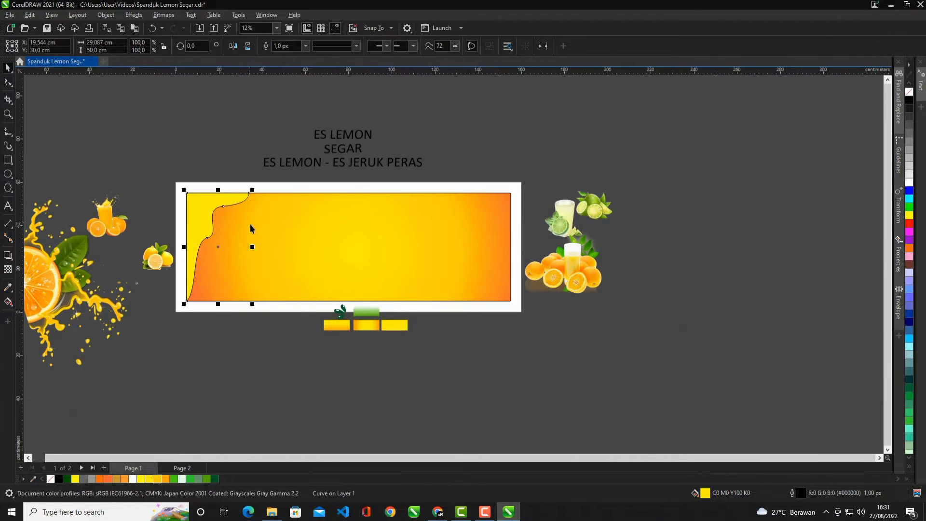
pyautogui.rightClick(908, 92)
pyautogui.scroll(1, 215, 232)
pyautogui.scroll(-3, 258, 228)
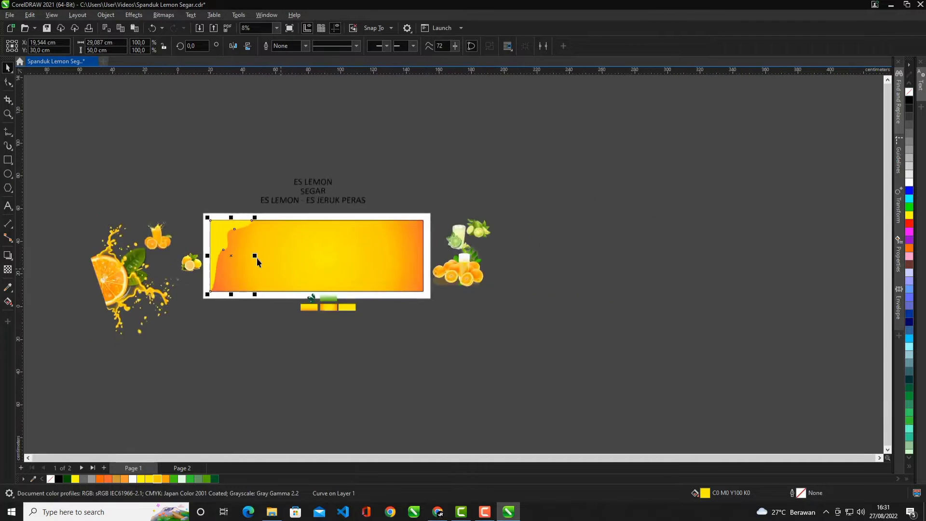
# Copy the wavy yellow shape to the banner's right end, mirror it horizontally and align it with the banner's right edge.
pyautogui.scroll(2, 256, 258)
pyautogui.moveTo(200, 238); pyautogui.dragTo(374, 263)
pyautogui.moveTo(447, 245); pyautogui.dragTo(449, 245)
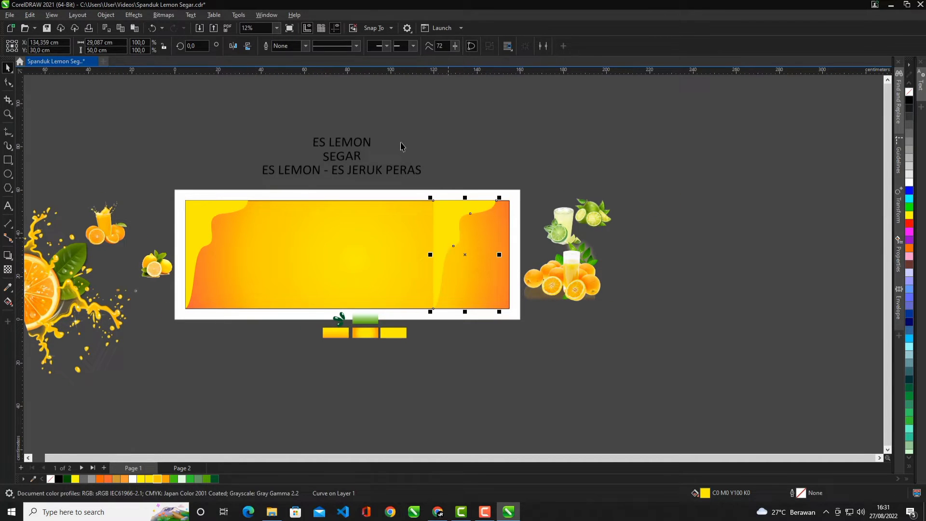
pyautogui.click(235, 46)
pyautogui.keyDown('shift'); pyautogui.click(374, 232); pyautogui.keyUp('shift')
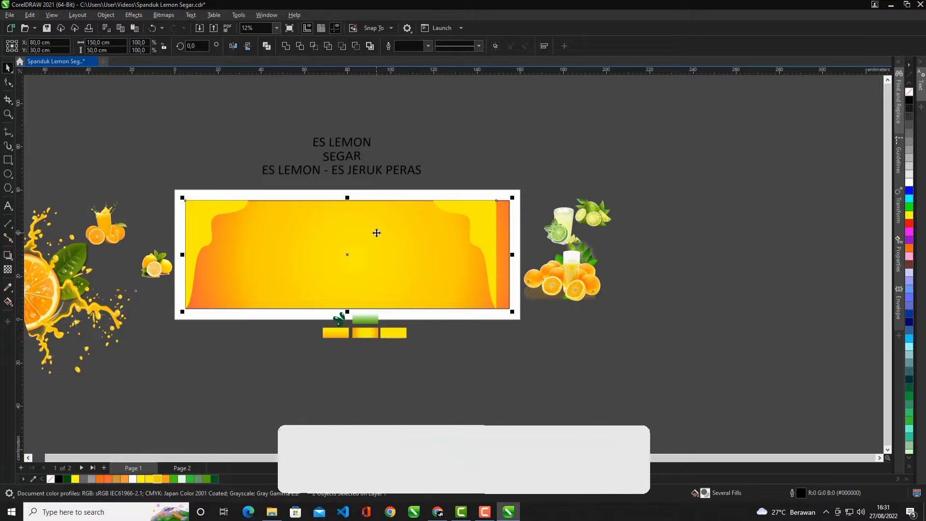
pyautogui.press('r')
pyautogui.click(526, 214)
# Mirror the right-hand yellow shape vertically so its wide end lies along the banner's bottom edge.
pyautogui.click(489, 217)
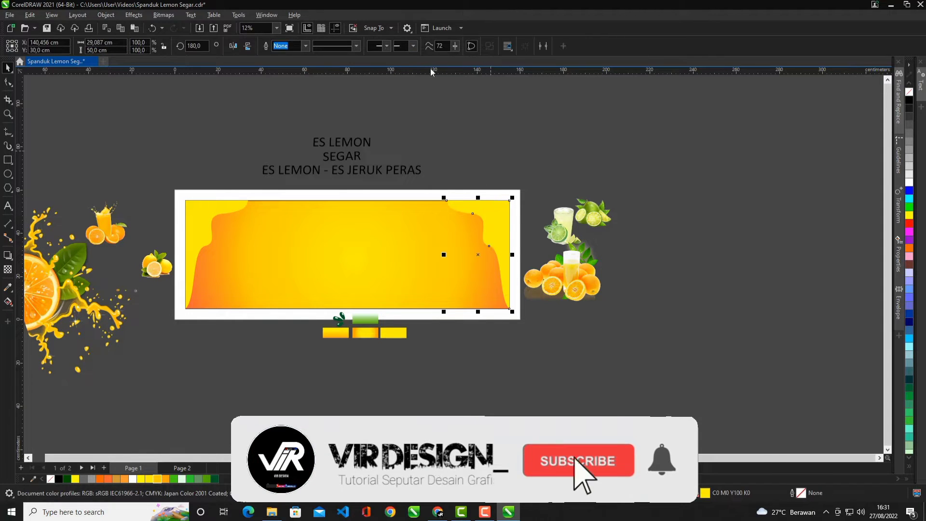
pyautogui.click(249, 47)
pyautogui.click(483, 145)
pyautogui.scroll(2, 384, 256)
pyautogui.scroll(-1, 410, 289)
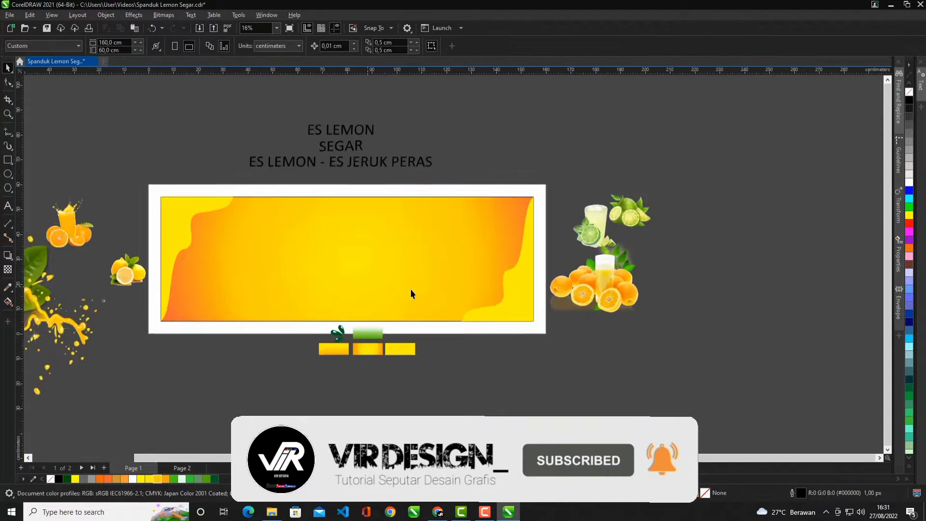
# Apply the attributes of the middle radial yellow-orange swatch to the banner rectangle.
pyautogui.scroll(1, 409, 288)
pyautogui.click(314, 278)
pyautogui.click(440, 418)
pyautogui.click(11, 291)
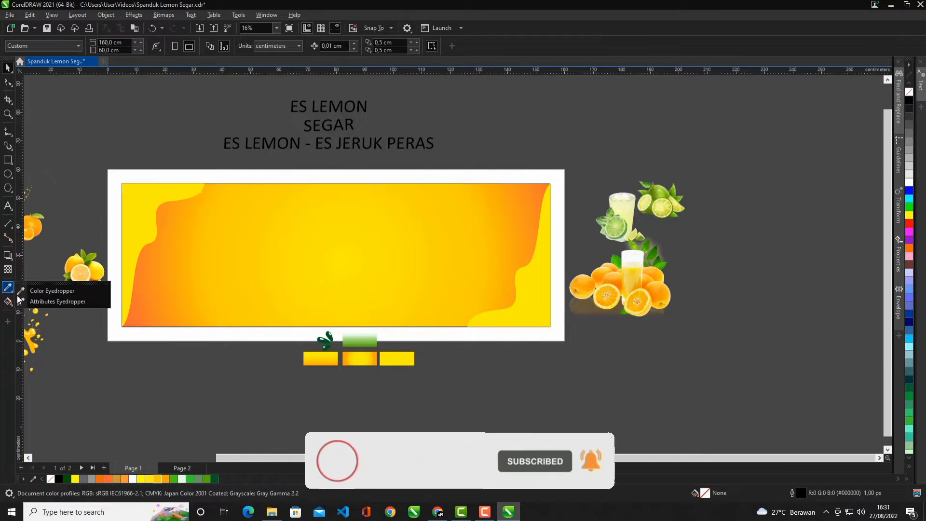
pyautogui.click(43, 302)
pyautogui.click(371, 359)
pyautogui.click(331, 244)
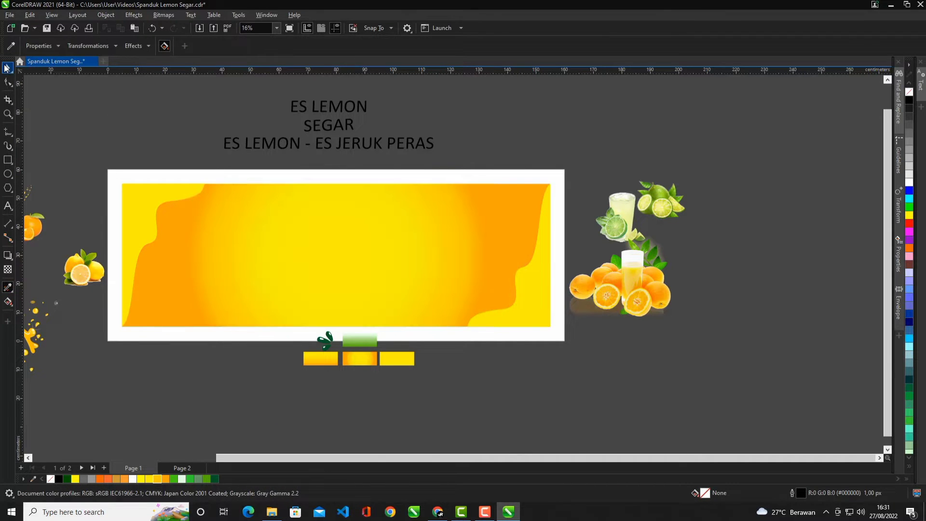
pyautogui.click(6, 67)
# PowerClip both wavy yellow shapes inside the banner rectangle.
pyautogui.click(523, 283)
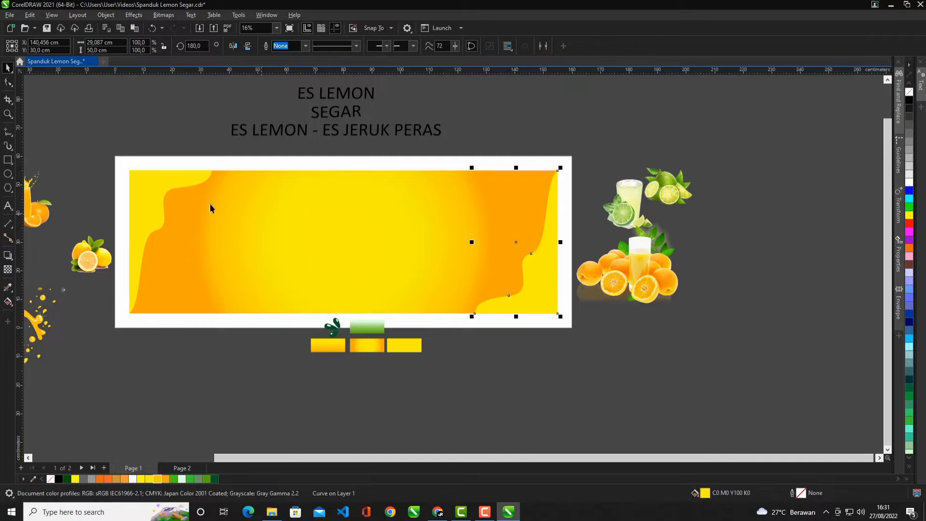
pyautogui.keyDown('shift'); pyautogui.click(157, 192); pyautogui.keyUp('shift')
pyautogui.rightClick(157, 193)
pyautogui.click(217, 318)
pyautogui.click(287, 235)
pyautogui.scroll(-2, 313, 273)
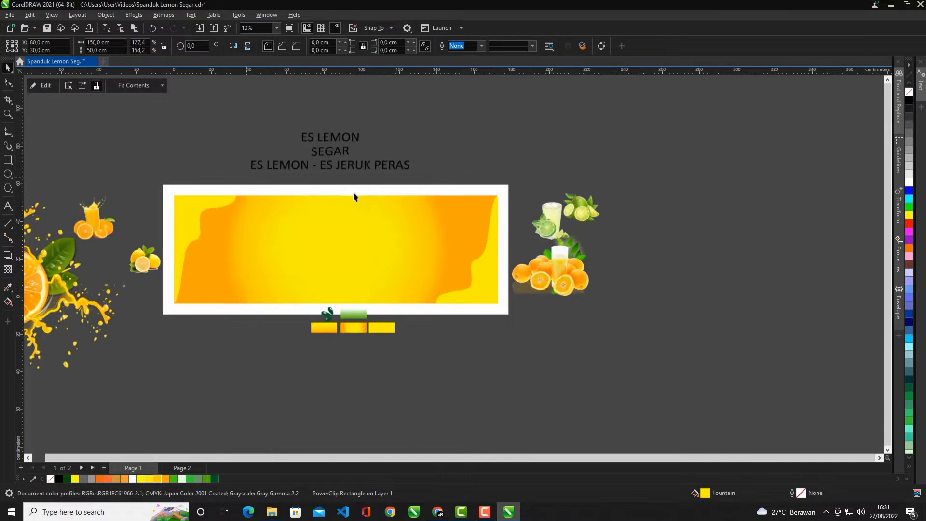
# Place the orange splash image over the banner's left end in front of everything, and set the lemon image aside left of the page.
pyautogui.scroll(1, 250, 187)
pyautogui.scroll(-3, 400, 221)
pyautogui.scroll(3, 135, 289)
pyautogui.click(130, 273)
pyautogui.scroll(-3, 126, 268)
pyautogui.scroll(3, 417, 184)
pyautogui.scroll(-2, 434, 187)
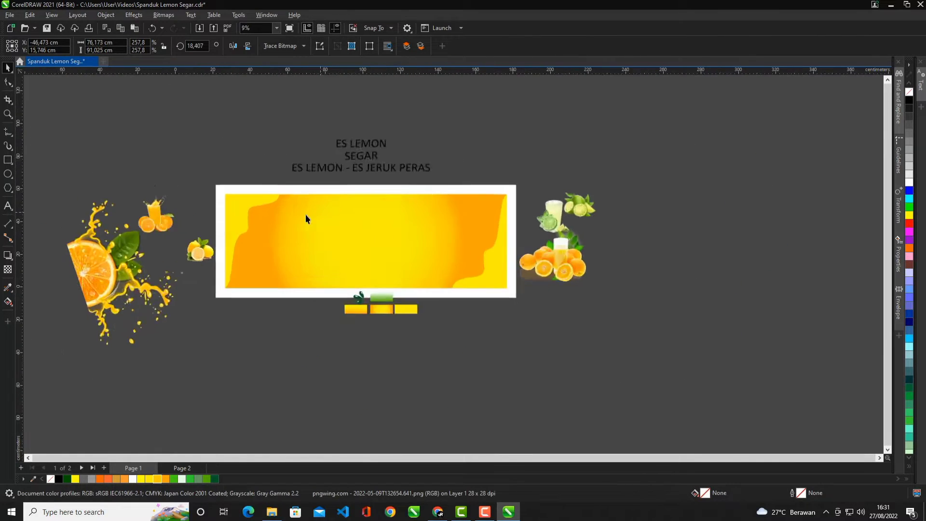
pyautogui.scroll(-2, 314, 215)
pyautogui.moveTo(172, 254)
pyautogui.mouseDown()
pyautogui.moveTo(271, 256)
pyautogui.moveTo(185, 266)
pyautogui.mouseUp()
pyautogui.scroll(2, 215, 226)
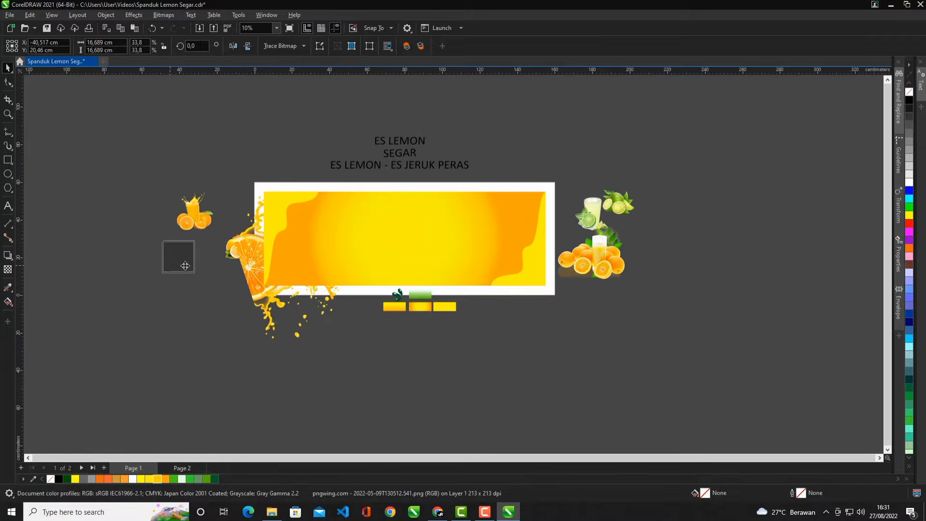
pyautogui.click(246, 261)
pyautogui.hotkey('shift', 'pageup')
pyautogui.scroll(3, 307, 206)
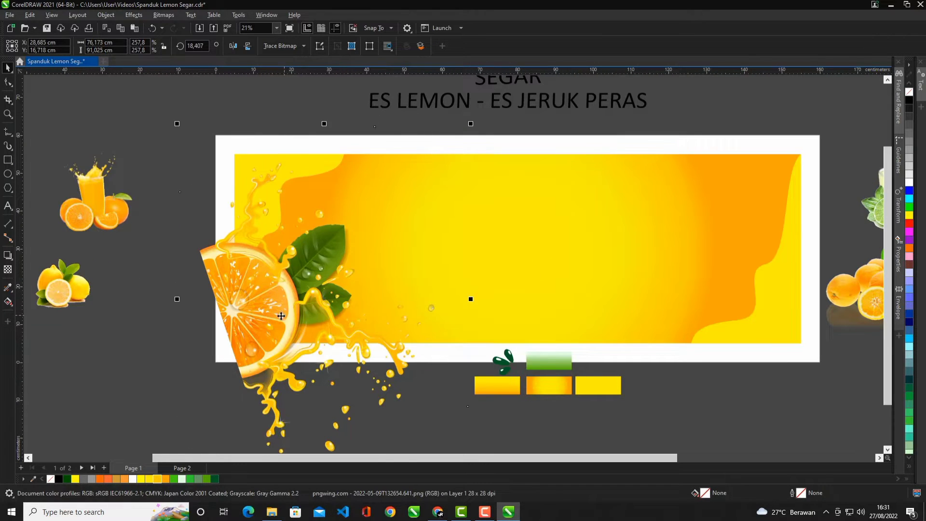
# Shift the orange splash image down slightly and PowerClip it inside the banner rectangle.
pyautogui.moveTo(281, 315); pyautogui.dragTo(282, 333)
pyautogui.rightClick(282, 333)
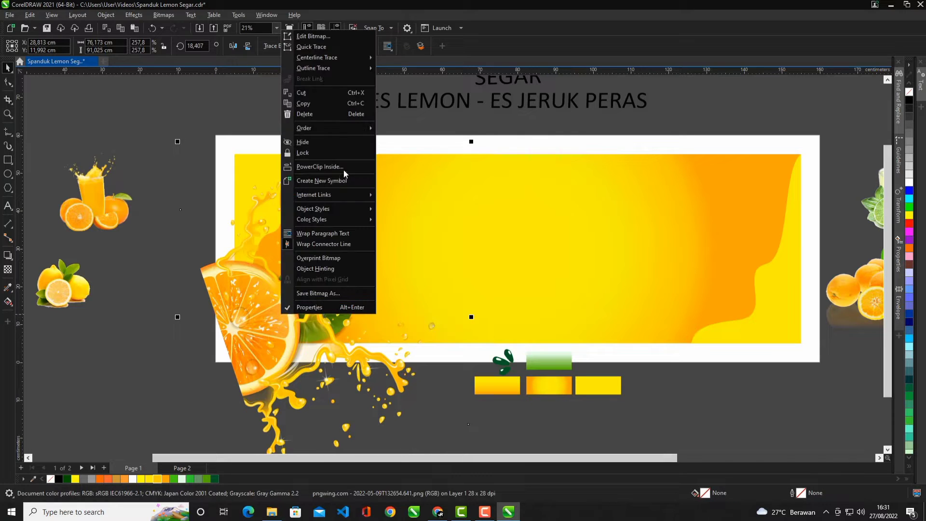
pyautogui.click(343, 169)
pyautogui.click(324, 229)
# Edit the banner's PowerClip contents to nudge the orange splash image slightly up and to the right, and finish editing.
pyautogui.scroll(-4, 323, 229)
pyautogui.scroll(2, 410, 251)
pyautogui.rightClick(281, 248)
pyautogui.click(321, 217)
pyautogui.scroll(1, 254, 275)
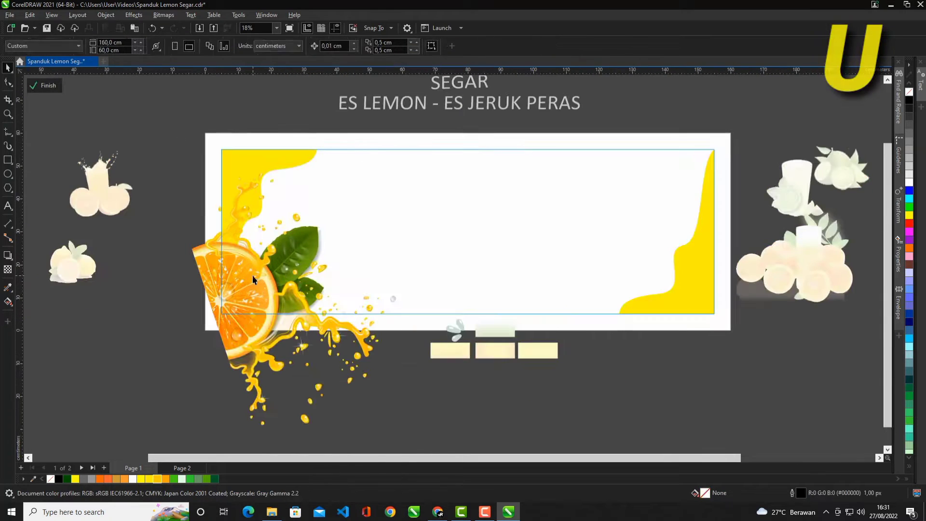
pyautogui.scroll(1, 254, 296)
pyautogui.moveTo(254, 297); pyautogui.dragTo(260, 288)
pyautogui.click(45, 86)
pyautogui.scroll(-2, 261, 264)
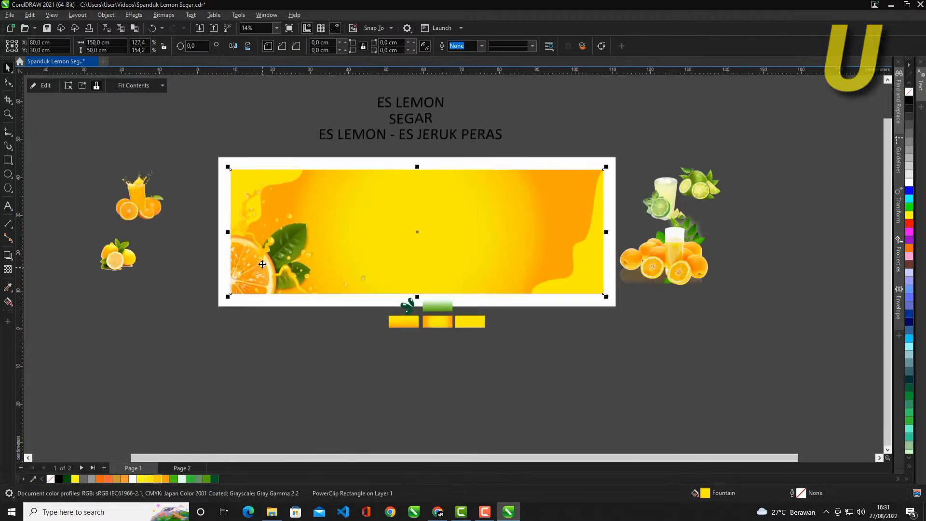
# Move the ES LEMON text onto the upper middle of the banner and enlarge it to about 56 × 8.6 cm.
pyautogui.scroll(2, 419, 111)
pyautogui.moveTo(417, 96); pyautogui.dragTo(509, 212)
pyautogui.scroll(1, 444, 222)
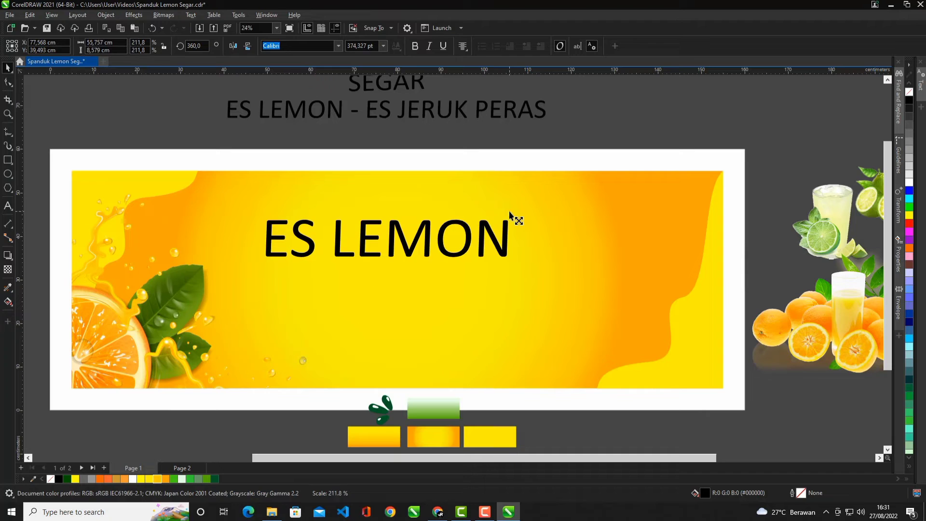
# Set the ES LEMON text's font to Magic Dreams.
pyautogui.click(338, 46)
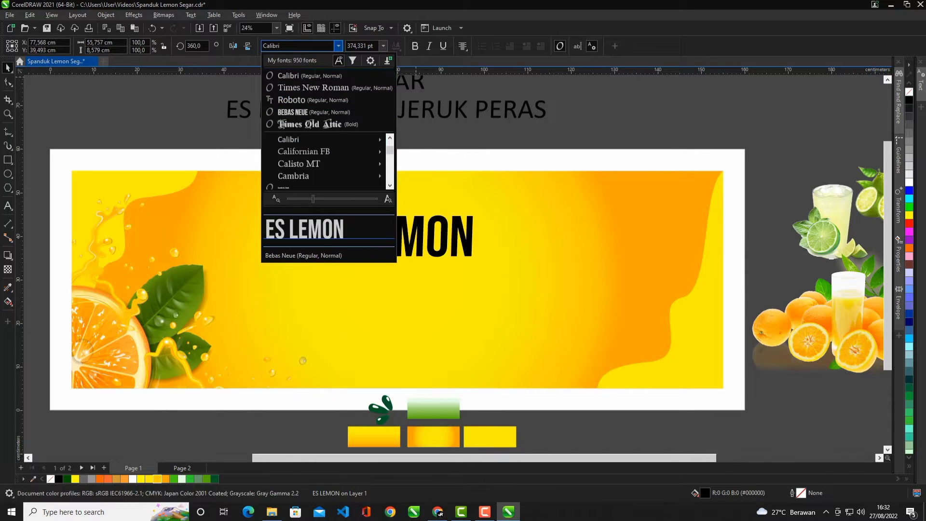
pyautogui.write('maci')
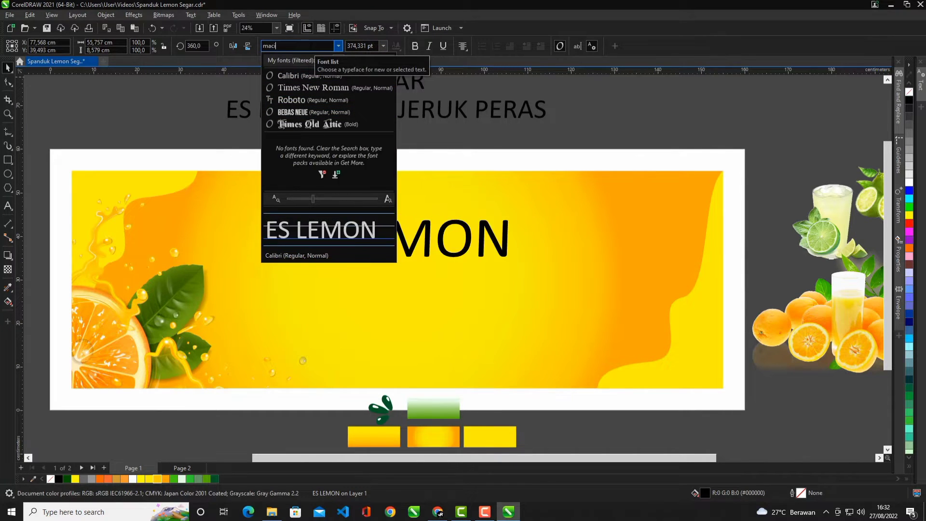
pyautogui.press('BackSpace')
pyautogui.press('BackSpace')
pyautogui.write('gic')
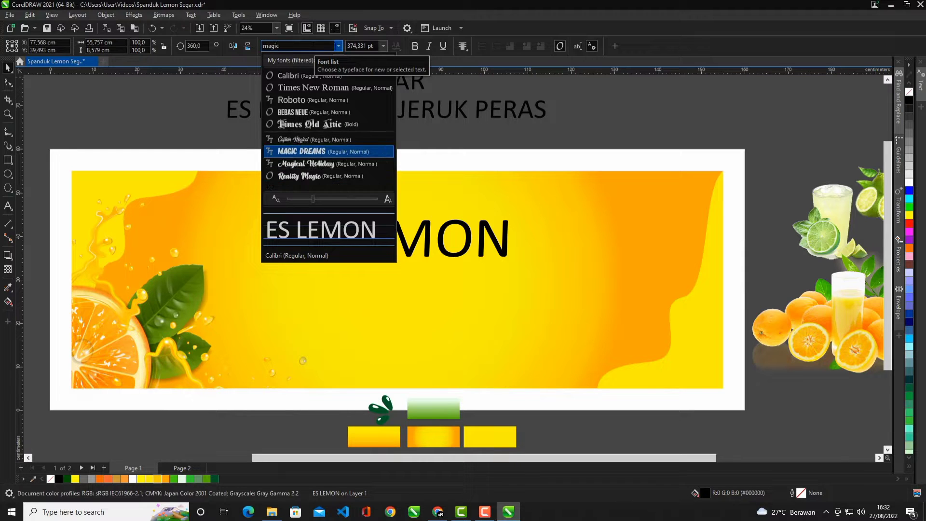
pyautogui.click(348, 153)
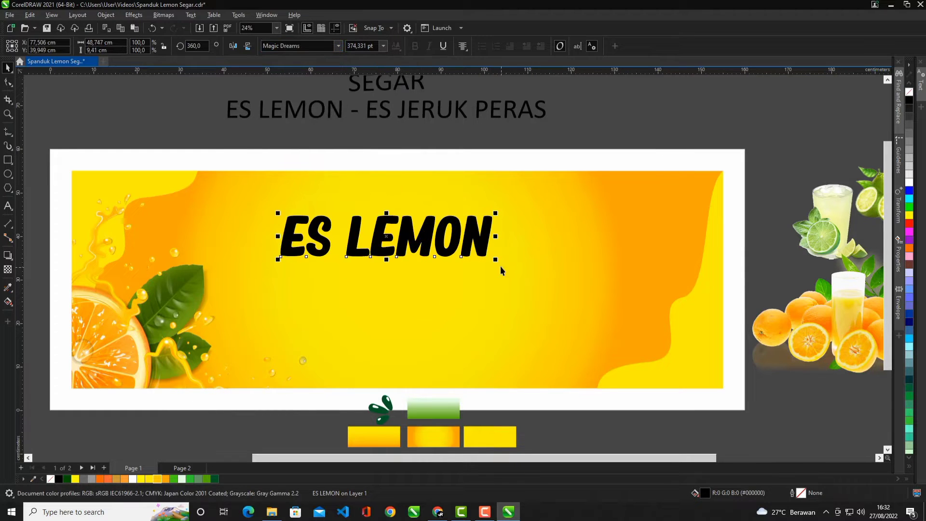
# Centre the ES LEMON text horizontally on the banner and enlarge it to about 76.7 × 14.8 cm.
pyautogui.click(526, 290)
pyautogui.scroll(-2, 526, 291)
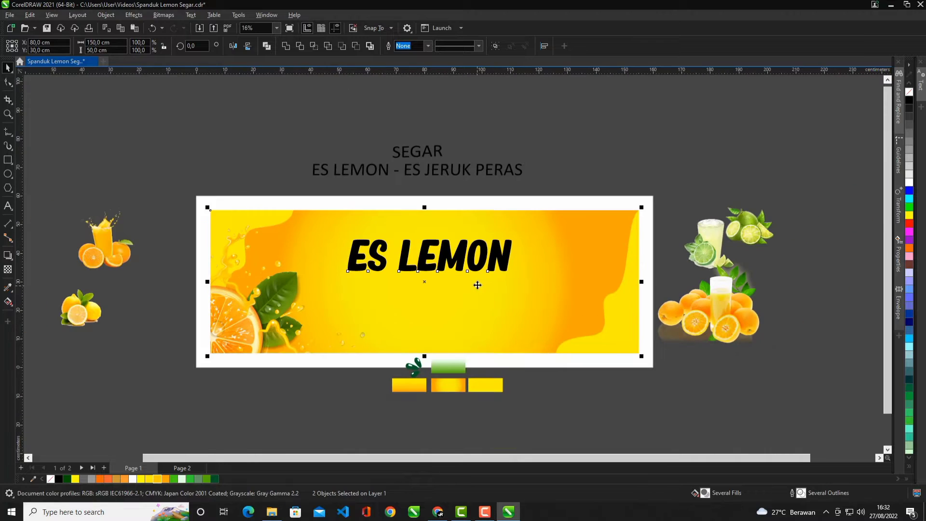
pyautogui.scroll(1, 478, 284)
pyautogui.click(521, 273)
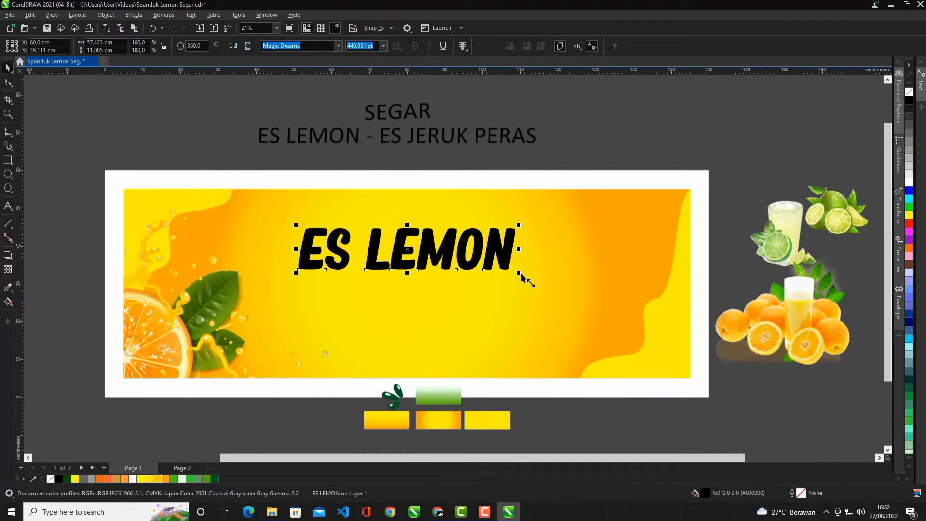
pyautogui.moveTo(550, 306); pyautogui.dragTo(557, 310)
pyautogui.scroll(-1, 556, 319)
pyautogui.scroll(1, 552, 337)
# Move the colour swatches and the dark green drops down, clear of the page's lower edge.
pyautogui.moveTo(541, 410); pyautogui.dragTo(291, 351)
pyautogui.moveTo(434, 368); pyautogui.dragTo(436, 386)
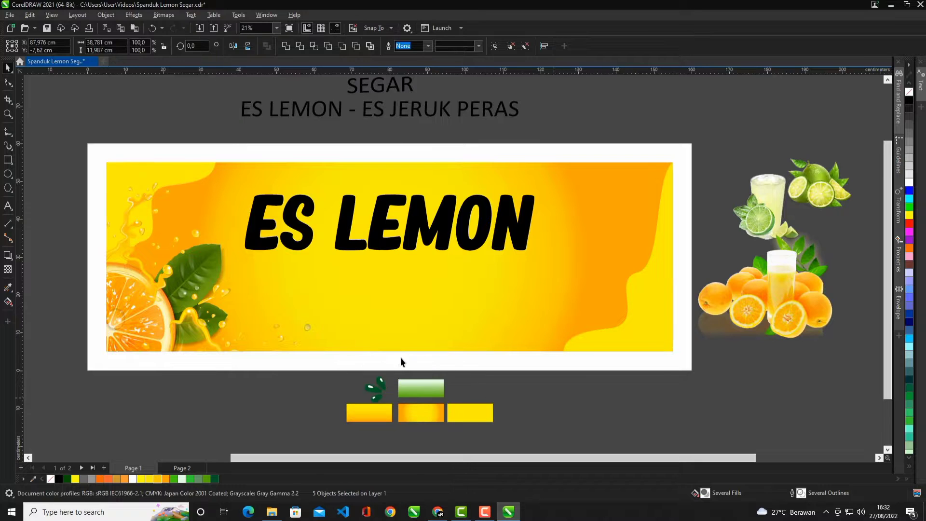
pyautogui.click(400, 358)
# Apply the white-to-green gradient sampled from the green swatch to the ES LEMON text.
pyautogui.scroll(1, 428, 408)
pyautogui.click(8, 288)
pyautogui.click(422, 388)
pyautogui.scroll(3, 427, 235)
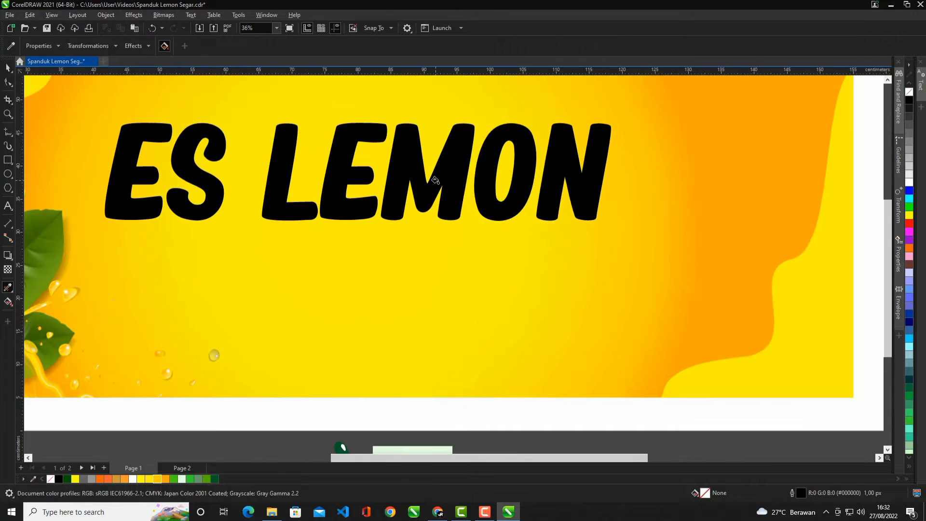
pyautogui.click(429, 188)
pyautogui.scroll(-4, 427, 190)
pyautogui.click(7, 68)
pyautogui.click(391, 169)
pyautogui.scroll(3, 392, 170)
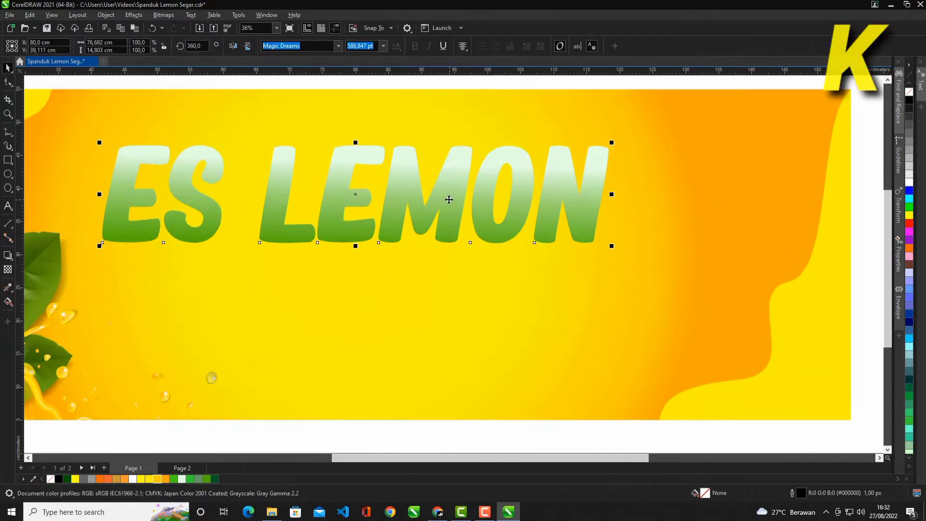
# Move the ES LEMON text off the banner to the empty area below the page's left end.
pyautogui.scroll(-2, 448, 172)
pyautogui.scroll(-3, 448, 198)
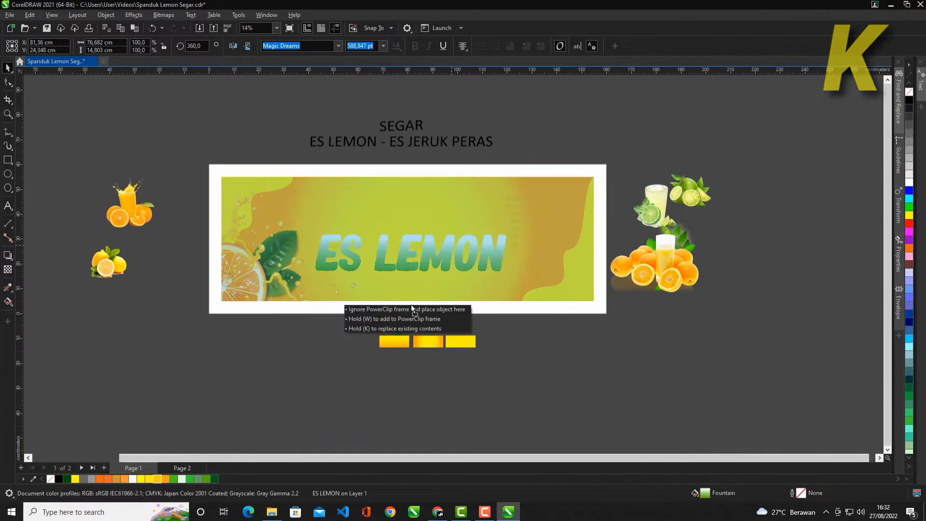
pyautogui.moveTo(367, 224); pyautogui.dragTo(173, 344)
pyautogui.scroll(3, 182, 394)
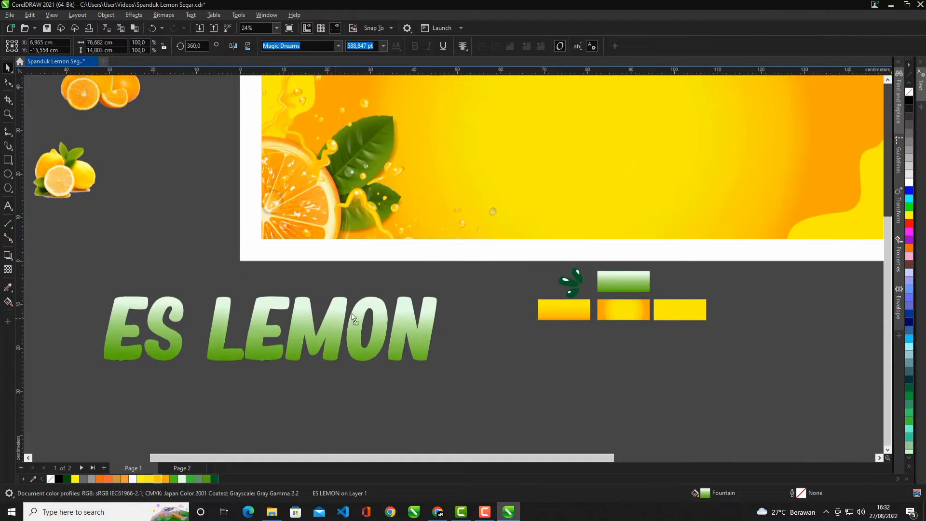
pyautogui.scroll(2, 295, 307)
pyautogui.click(246, 300)
pyautogui.moveTo(194, 310); pyautogui.dragTo(235, 342)
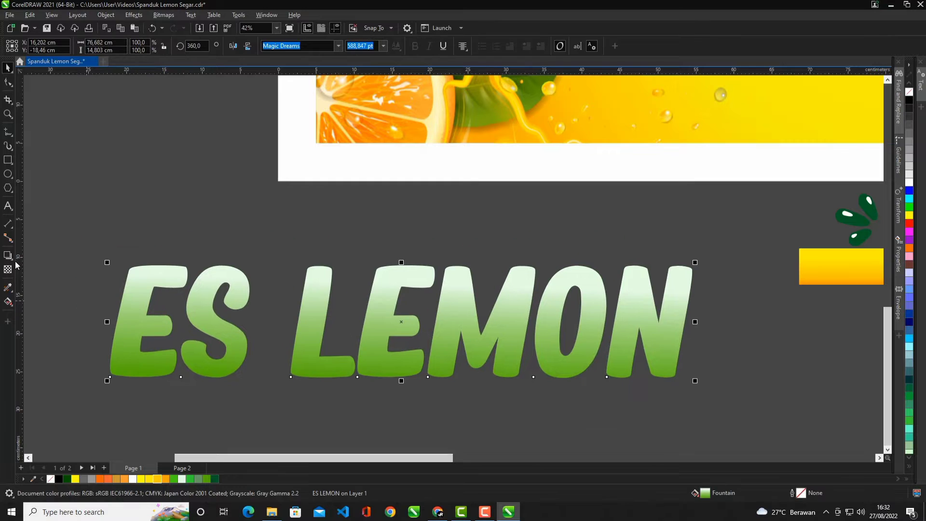
# Add a one-step white outside contour of about 0.51 cm to the ES LEMON text and break the contour apart.
pyautogui.click(11, 260)
pyautogui.click(47, 271)
pyautogui.scroll(1, 379, 240)
pyautogui.moveTo(432, 275); pyautogui.dragTo(446, 279)
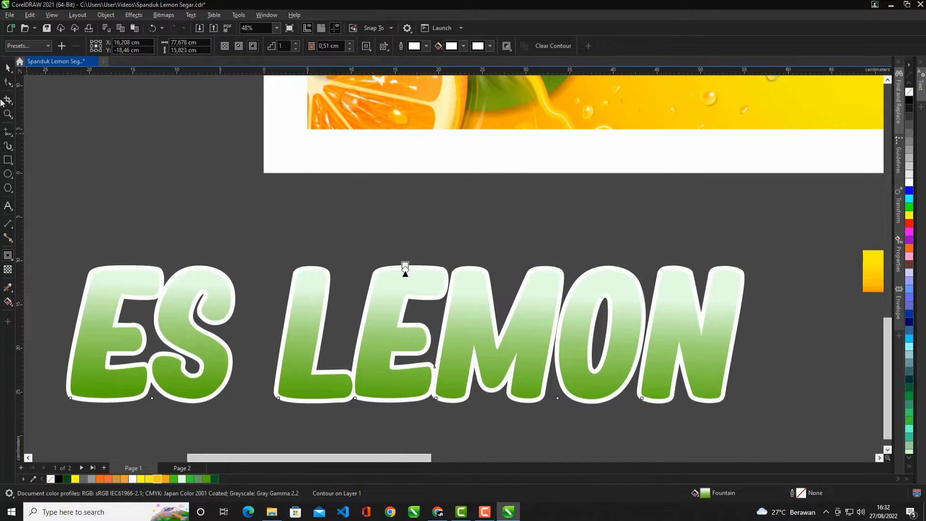
pyautogui.rightClick(414, 282)
pyautogui.click(504, 28)
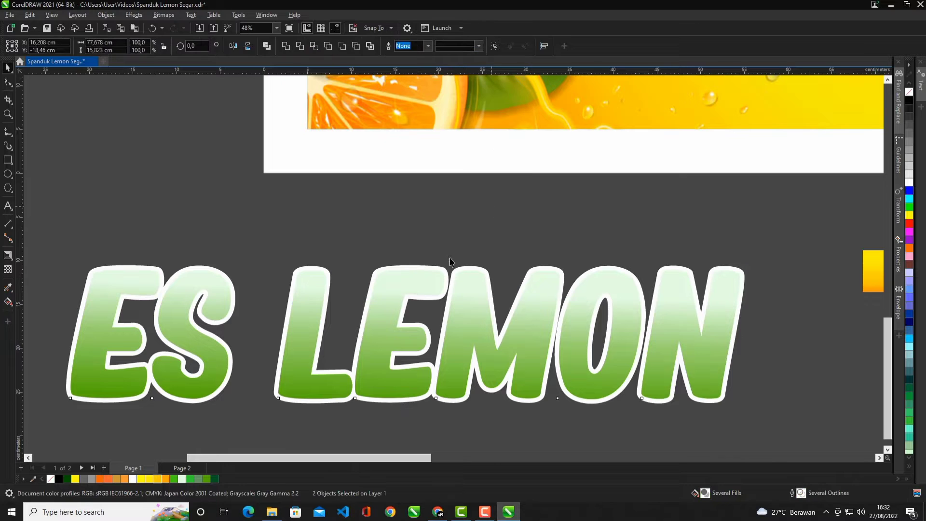
# Add a one-step white outside contour of 0.895 cm around the ES LEMON text and break the contour apart.
pyautogui.scroll(2, 448, 263)
pyautogui.scroll(-2, 448, 263)
pyautogui.click(8, 255)
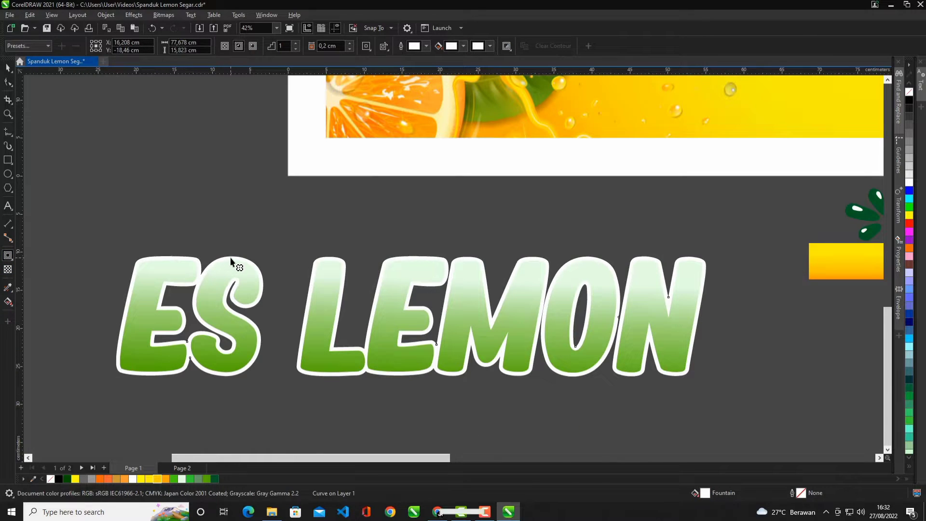
pyautogui.moveTo(230, 260); pyautogui.dragTo(233, 257)
pyautogui.scroll(-2, 234, 258)
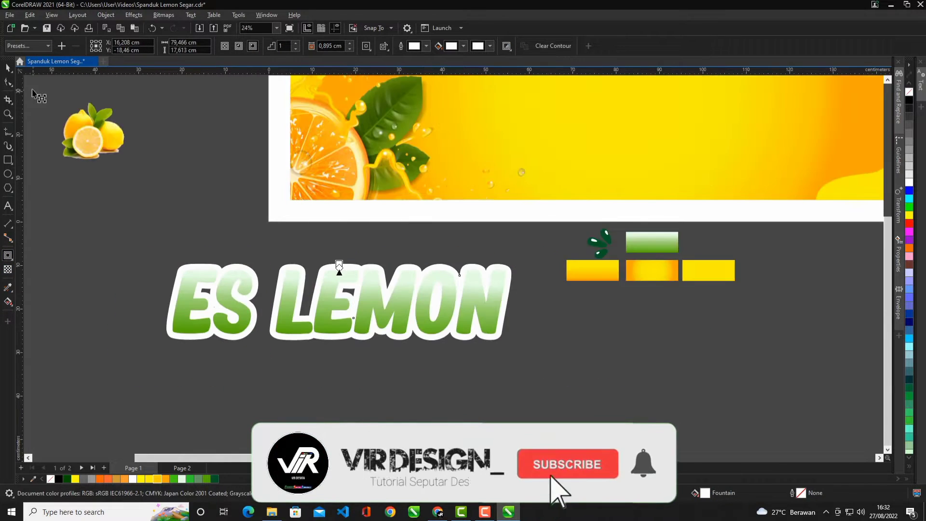
pyautogui.click(8, 68)
pyautogui.click(352, 249)
pyautogui.scroll(2, 428, 274)
pyautogui.rightClick(402, 259)
pyautogui.click(424, 266)
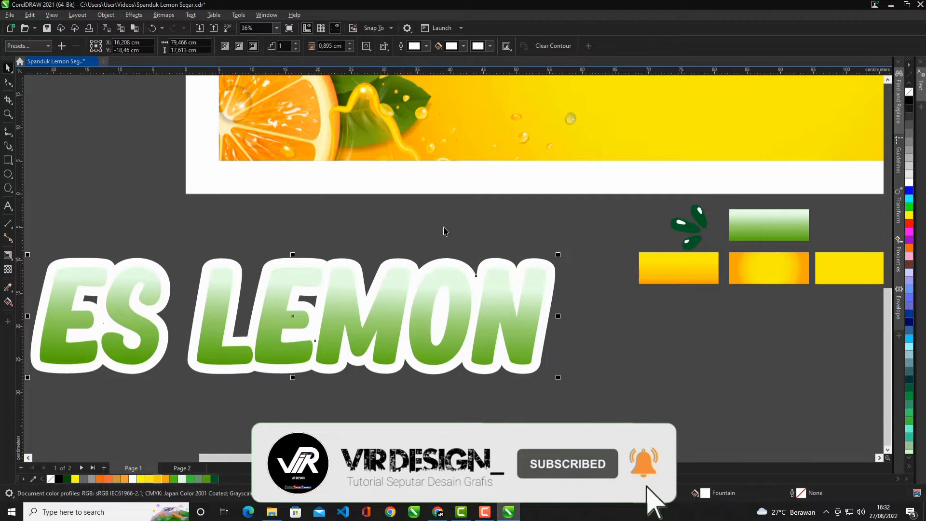
# Fill the outermost contour shape of the ES LEMON text with dark green (#025102).
pyautogui.click(444, 230)
pyautogui.scroll(1, 409, 259)
pyautogui.click(409, 260)
pyautogui.click(67, 479)
pyautogui.scroll(-2, 452, 283)
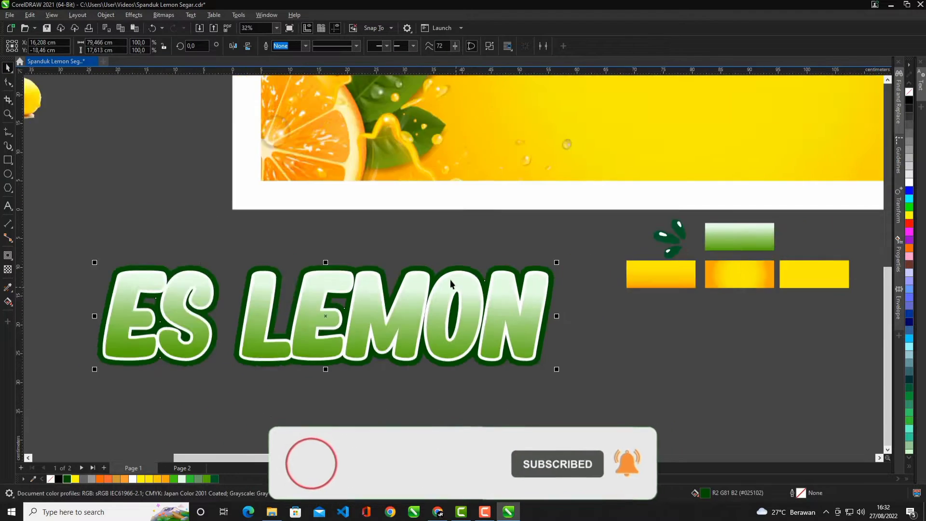
# Group the ES LEMON letters with both contours and move the group to the upper middle of the banner, centred horizontally.
pyautogui.scroll(-1, 482, 313)
pyautogui.moveTo(579, 378); pyautogui.dragTo(96, 273)
pyautogui.scroll(-2, 176, 312)
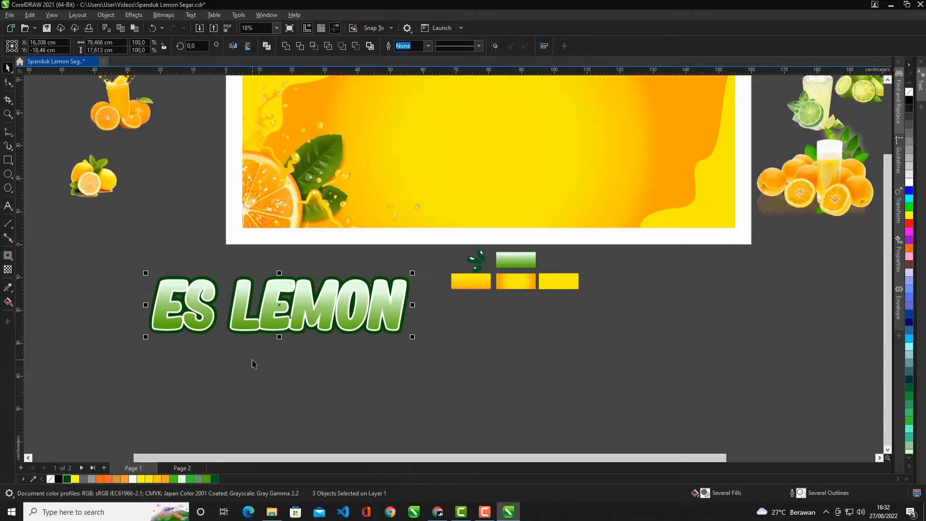
pyautogui.scroll(-1, 251, 365)
pyautogui.hotkey('ctrl', 'g')
pyautogui.moveTo(301, 344); pyautogui.dragTo(457, 227)
pyautogui.scroll(3, 455, 229)
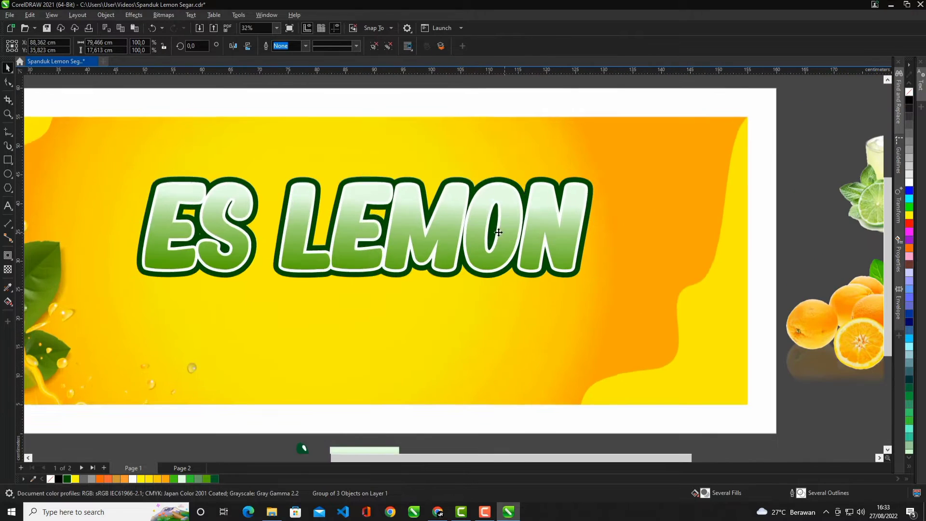
pyautogui.scroll(-3, 499, 232)
pyautogui.scroll(1, 424, 228)
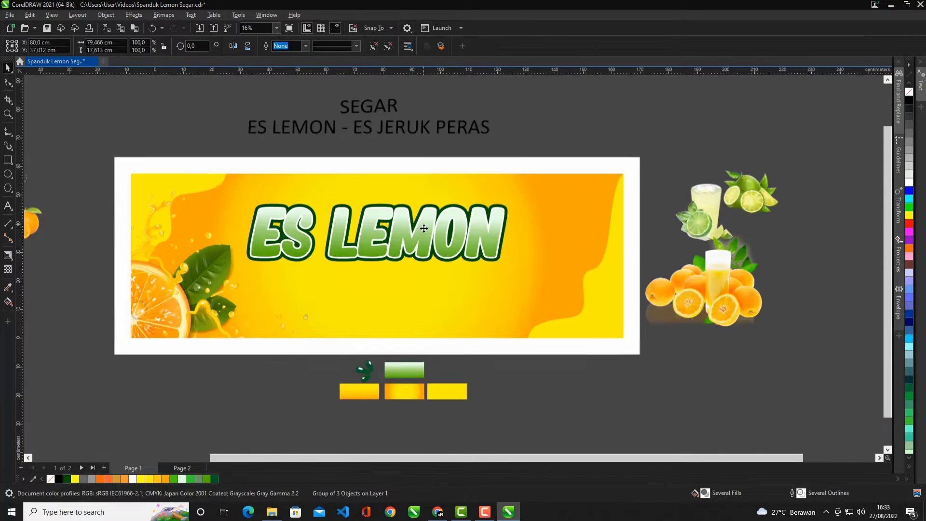
# Scale the ES LEMON group down to about 75.7 cm wide and rotate it by 1.892 degrees.
pyautogui.scroll(2, 424, 229)
pyautogui.moveTo(552, 190); pyautogui.dragTo(554, 190)
pyautogui.scroll(1, 399, 230)
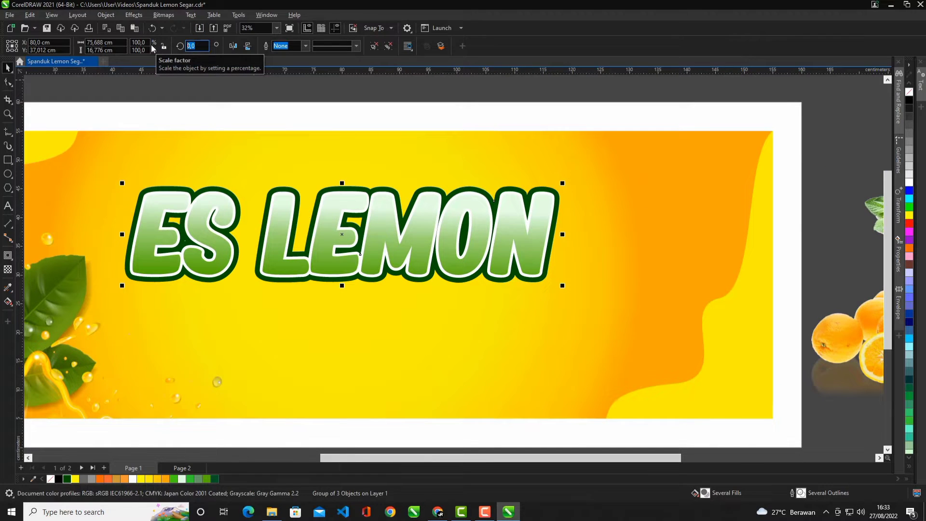
pyautogui.write('1,892')
pyautogui.press('Return')
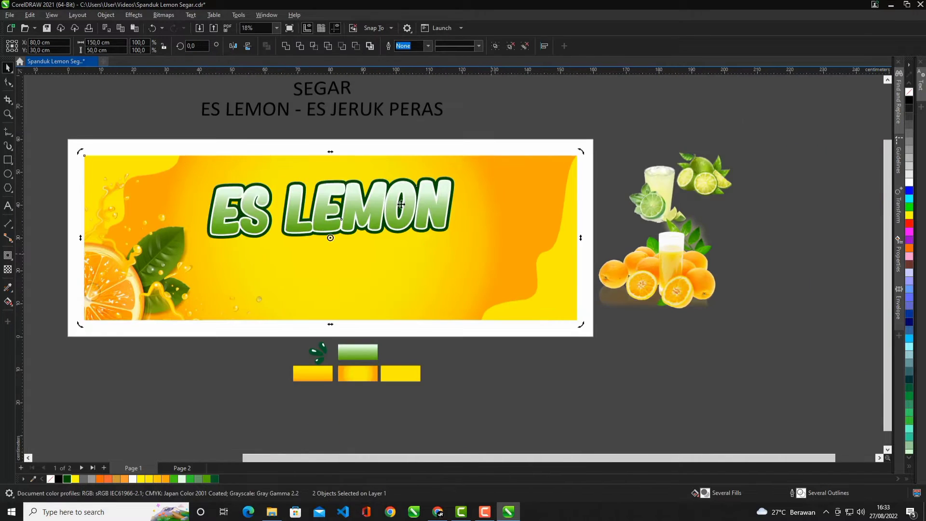
# Raise the ES LEMON group slightly, keep it centred on the banner background, and enlarge it to about 76.8 cm wide.
pyautogui.scroll(1, 401, 205)
pyautogui.scroll(1, 473, 162)
pyautogui.scroll(-2, 473, 178)
pyautogui.keyDown('shift'); pyautogui.click(473, 178); pyautogui.keyUp('shift')
pyautogui.scroll(1, 473, 178)
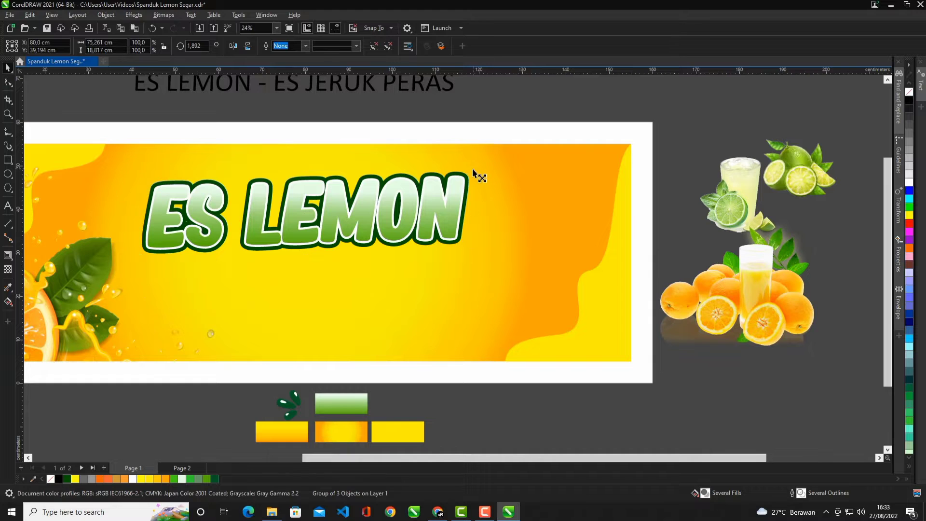
pyautogui.scroll(1, 476, 171)
pyautogui.scroll(-2, 422, 220)
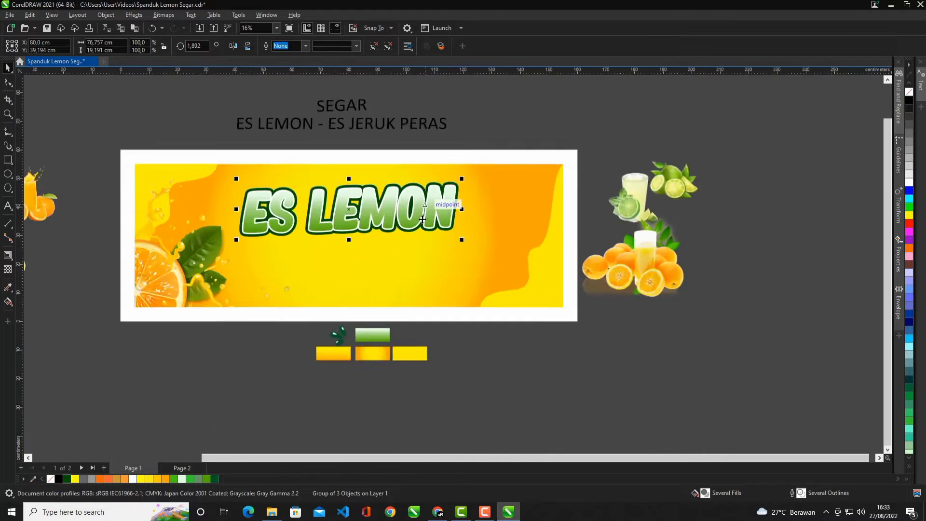
pyautogui.scroll(-1, 422, 220)
pyautogui.press('Escape')
# Move the orange juice glass image into the banner's upper-left corner, above the large orange slice.
pyautogui.scroll(1, 334, 197)
pyautogui.scroll(-1, 334, 197)
pyautogui.scroll(1, 132, 207)
pyautogui.scroll(1, 126, 211)
pyautogui.moveTo(115, 211); pyautogui.dragTo(254, 197)
pyautogui.scroll(1, 288, 196)
pyautogui.scroll(3, 288, 195)
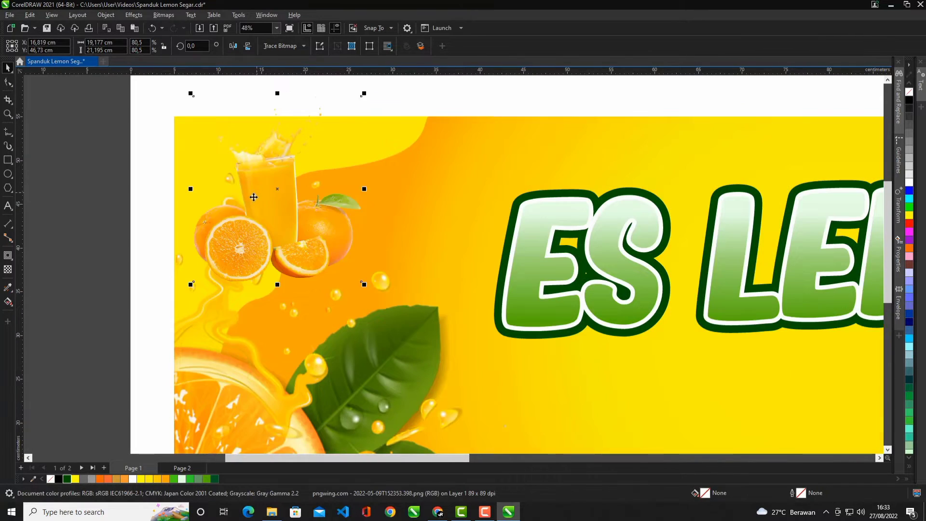
# Lock the banner background in place.
pyautogui.scroll(-2, 254, 196)
pyautogui.rightClick(271, 205)
pyautogui.click(333, 340)
pyautogui.click(310, 200)
pyautogui.scroll(-1, 299, 200)
pyautogui.rightClick(300, 200)
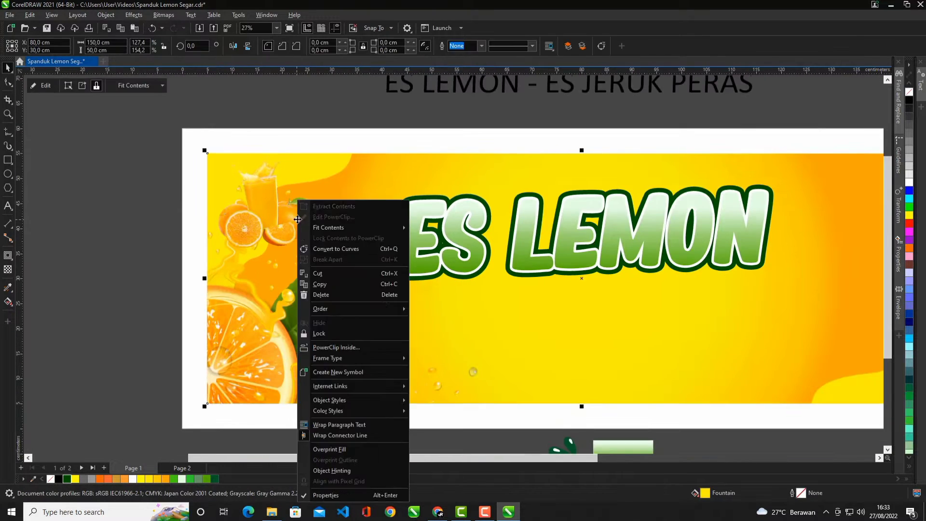
pyautogui.click(322, 332)
pyautogui.click(89, 189)
pyautogui.scroll(-2, 89, 189)
# Move the image of oranges with a juice glass down, away from the lime images beside the page.
pyautogui.scroll(-1, 417, 435)
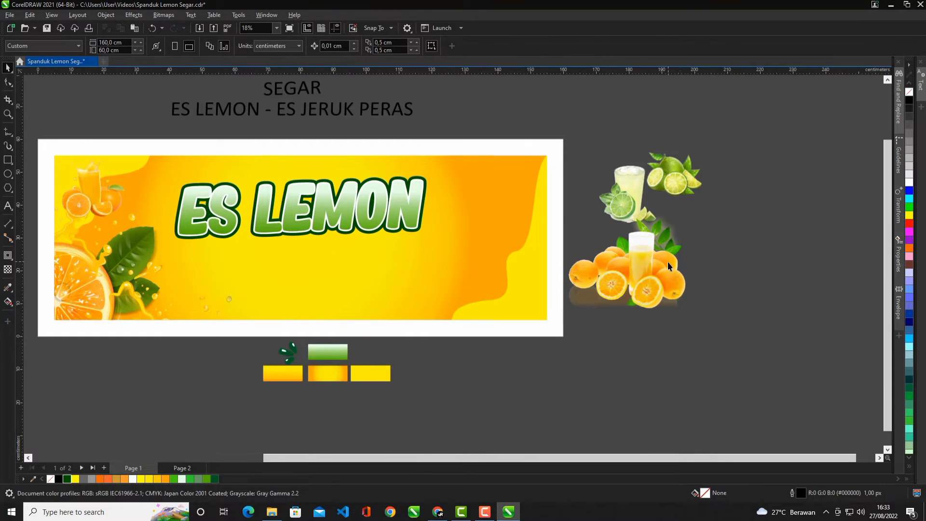
pyautogui.scroll(-1, 667, 261)
pyautogui.moveTo(667, 261); pyautogui.dragTo(701, 323)
pyautogui.scroll(1, 396, 134)
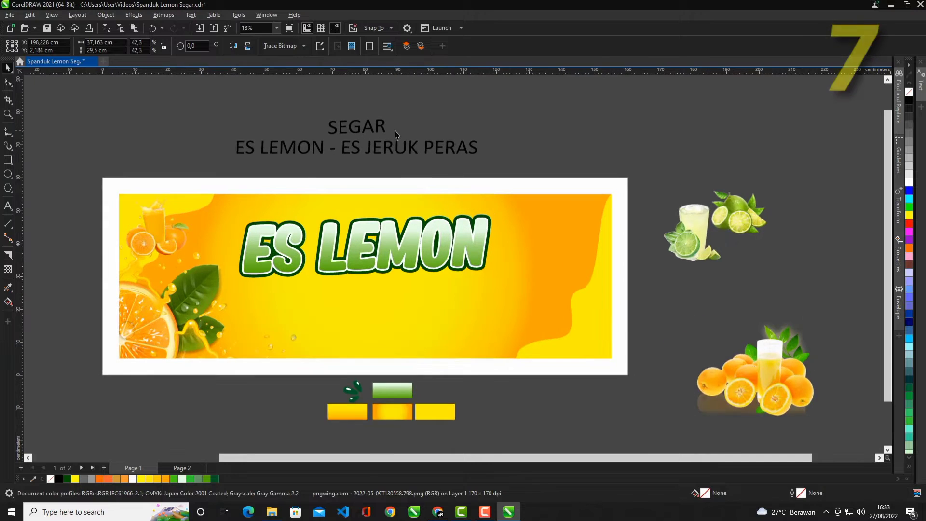
# Place the SEGAR text beneath ES LEMON, set it in Magic Dreams at 389.2 pt, and rotate it by 1.892 degrees.
pyautogui.click(381, 127)
pyautogui.moveTo(401, 279); pyautogui.dragTo(482, 251)
pyautogui.scroll(2, 374, 282)
pyautogui.scroll(2, 424, 267)
pyautogui.click(318, 76)
pyautogui.scroll(-1, 450, 275)
pyautogui.scroll(-7, 395, 211)
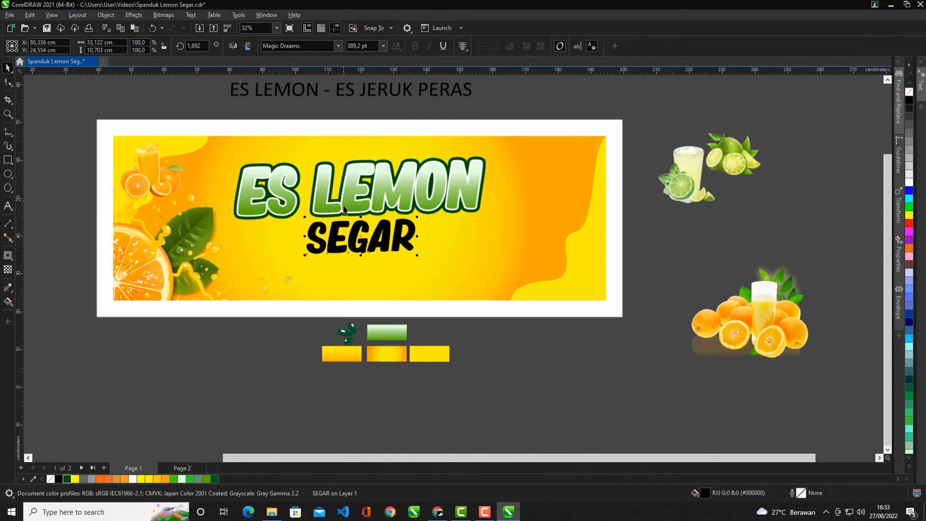
# Apply the yellow-to-orange gradient sampled from the linear swatch below the page to the SEGAR text.
pyautogui.scroll(2, 359, 237)
pyautogui.click(524, 393)
pyautogui.scroll(1, 333, 361)
pyautogui.click(334, 390)
pyautogui.scroll(2, 364, 242)
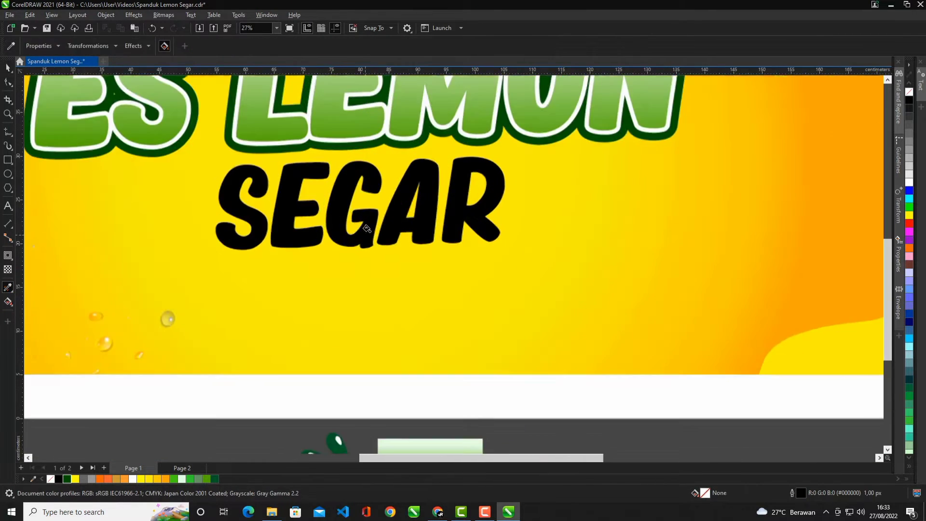
pyautogui.click(345, 222)
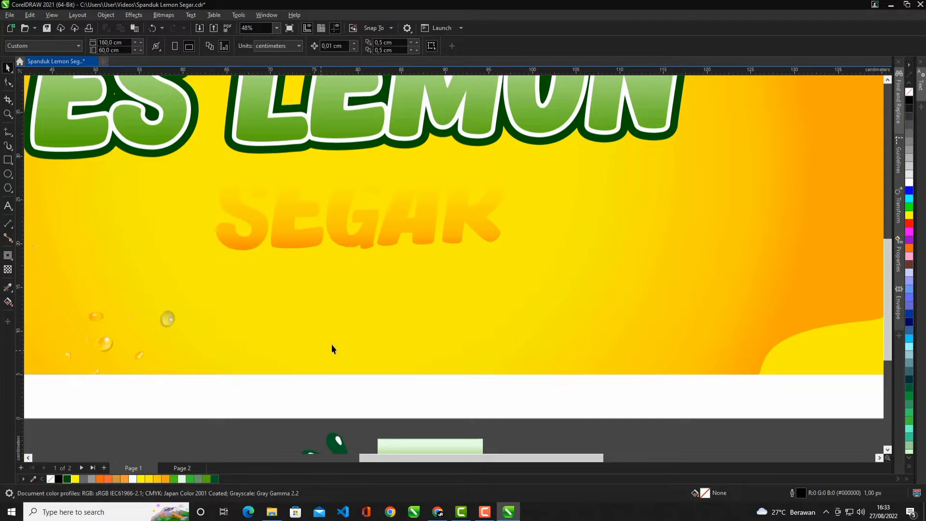
pyautogui.scroll(3, 395, 256)
pyautogui.click(395, 221)
pyautogui.scroll(-3, 482, 243)
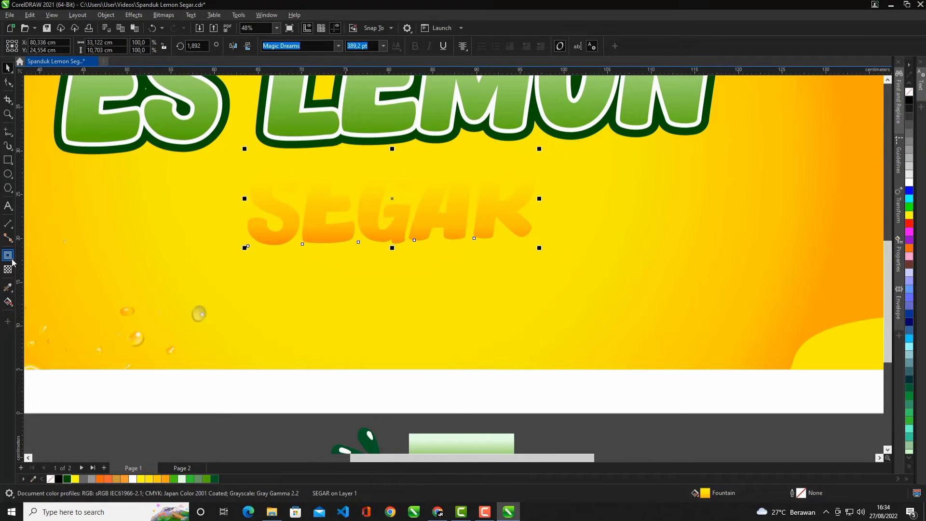
pyautogui.click(7, 255)
pyautogui.scroll(2, 273, 245)
pyautogui.click(52, 262)
pyautogui.moveTo(368, 243); pyautogui.dragTo(369, 261)
pyautogui.hotkey('ctrl', 'z')
pyautogui.scroll(-1, 371, 270)
# Add a one-step white outside contour of 0.856 cm to the SEGAR text and break the contour apart.
pyautogui.click(8, 255)
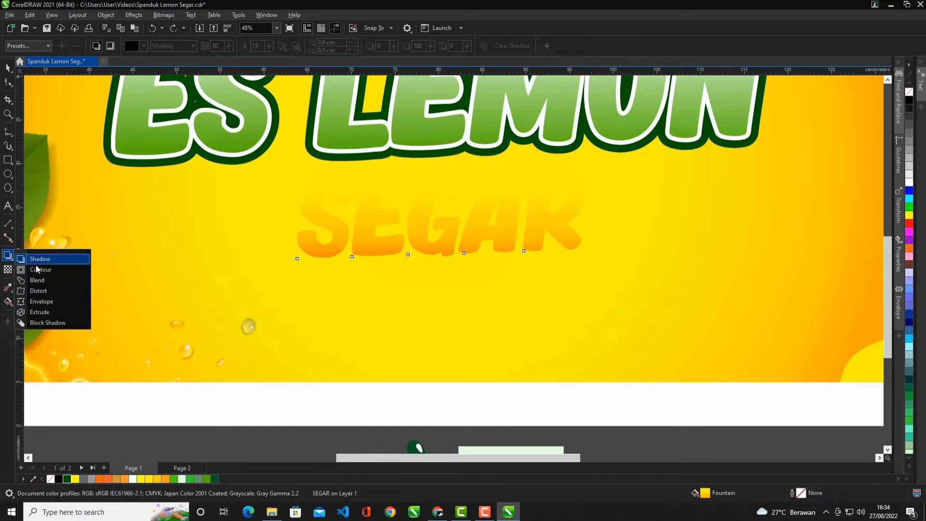
pyautogui.click(45, 273)
pyautogui.scroll(1, 396, 253)
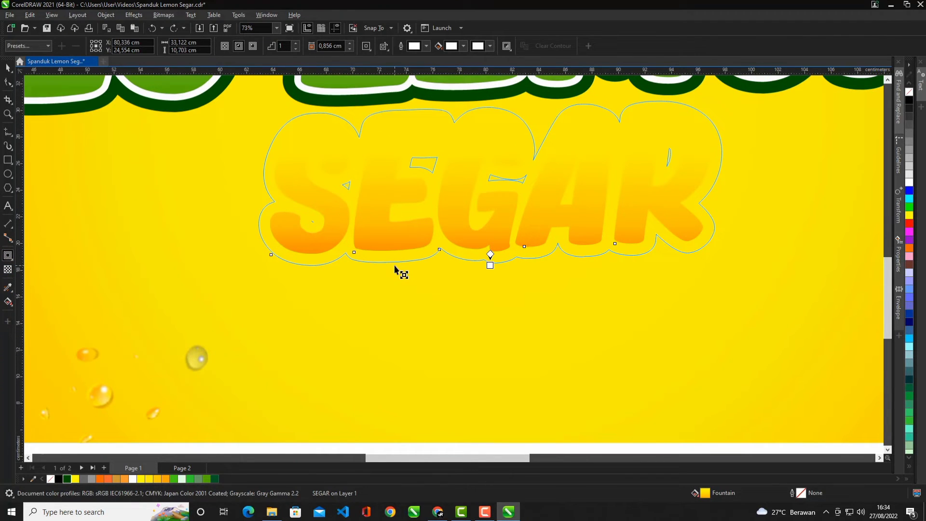
pyautogui.moveTo(396, 265); pyautogui.dragTo(395, 266)
pyautogui.scroll(-2, 329, 254)
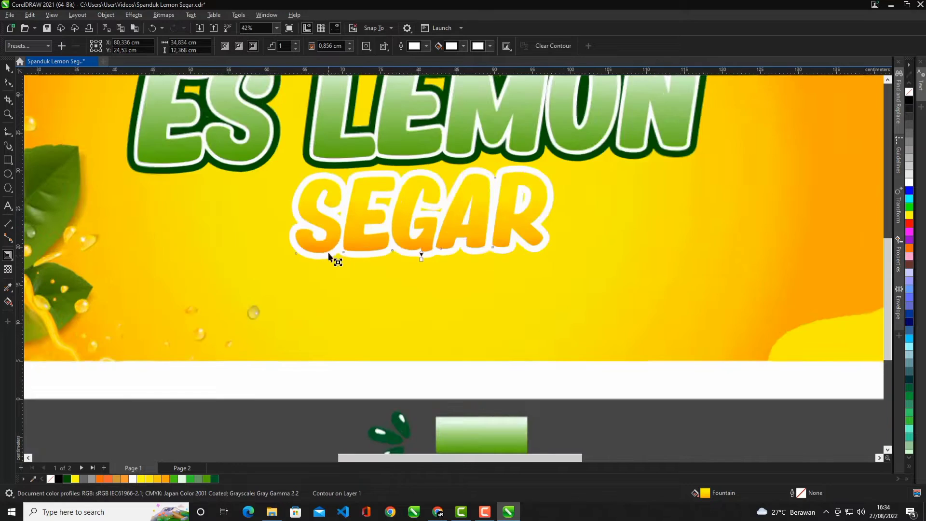
pyautogui.press('space')
pyautogui.scroll(1, 443, 226)
pyautogui.rightClick(443, 216)
pyautogui.click(476, 235)
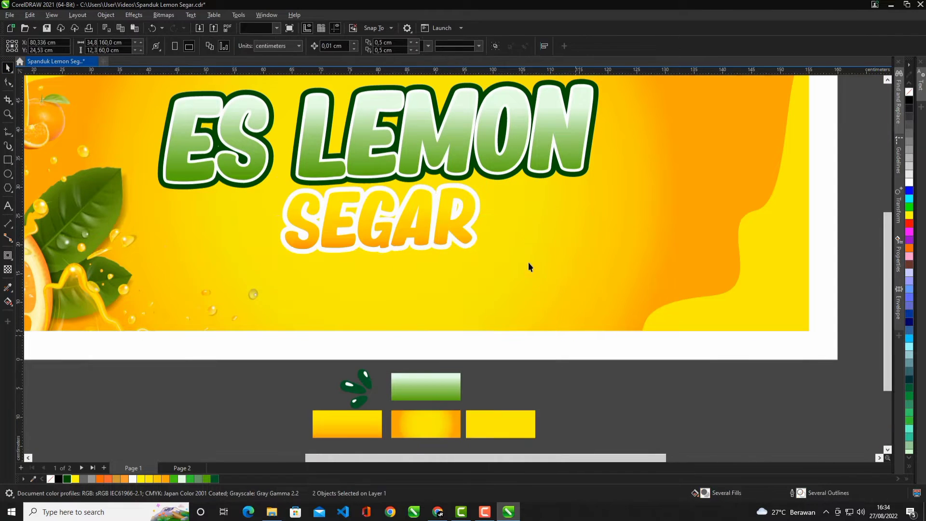
# Fill the contour shape around SEGAR with dark green (#025102).
pyautogui.scroll(1, 528, 262)
pyautogui.click(67, 478)
pyautogui.scroll(-1, 430, 269)
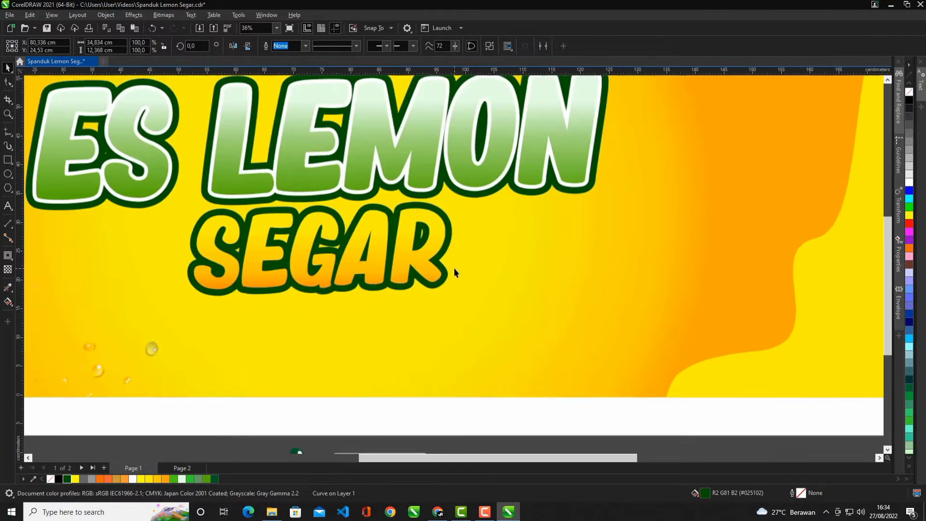
# Group SEGAR with its contour, enlarge the group to about 37.3 cm wide, and nudge it up against ES LEMON.
pyautogui.scroll(2, 452, 221)
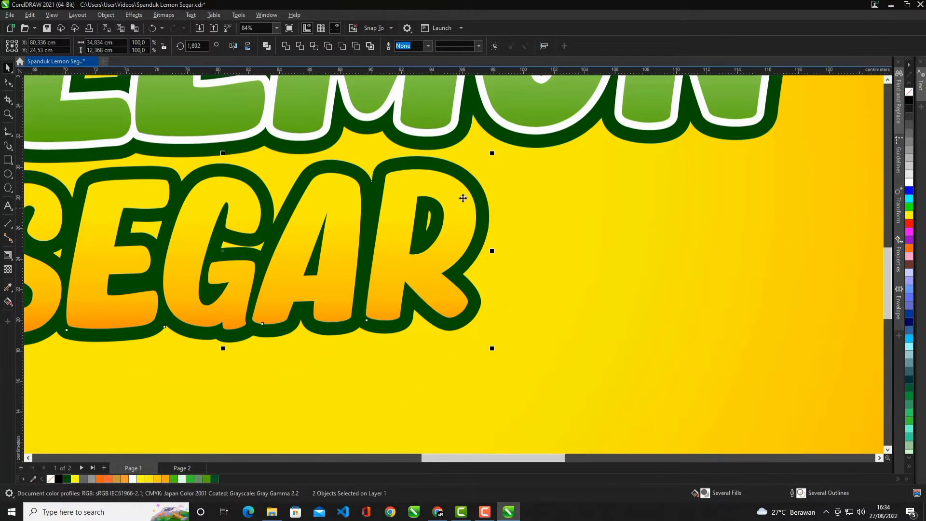
pyautogui.scroll(-2, 463, 198)
pyautogui.moveTo(488, 264); pyautogui.dragTo(488, 264)
pyautogui.scroll(2, 435, 164)
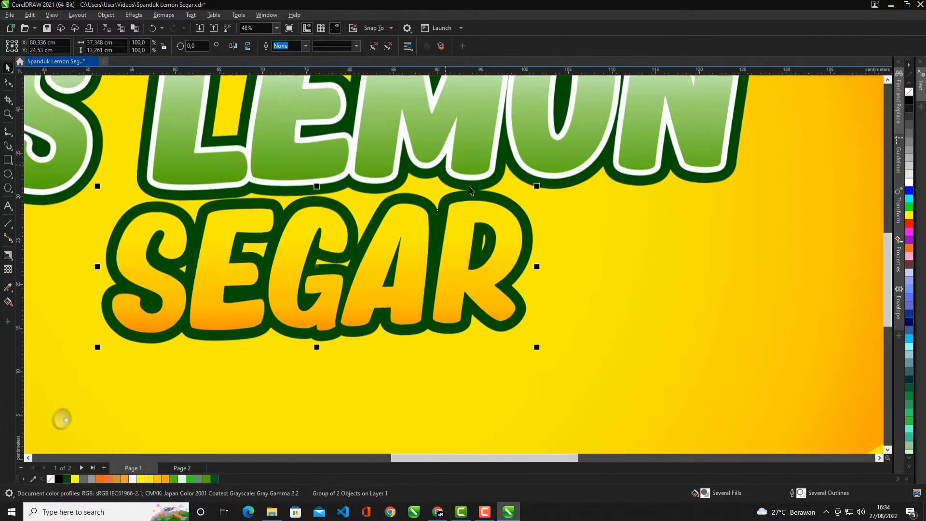
pyautogui.moveTo(498, 229); pyautogui.dragTo(498, 225)
pyautogui.scroll(-2, 476, 222)
pyautogui.scroll(-2, 477, 222)
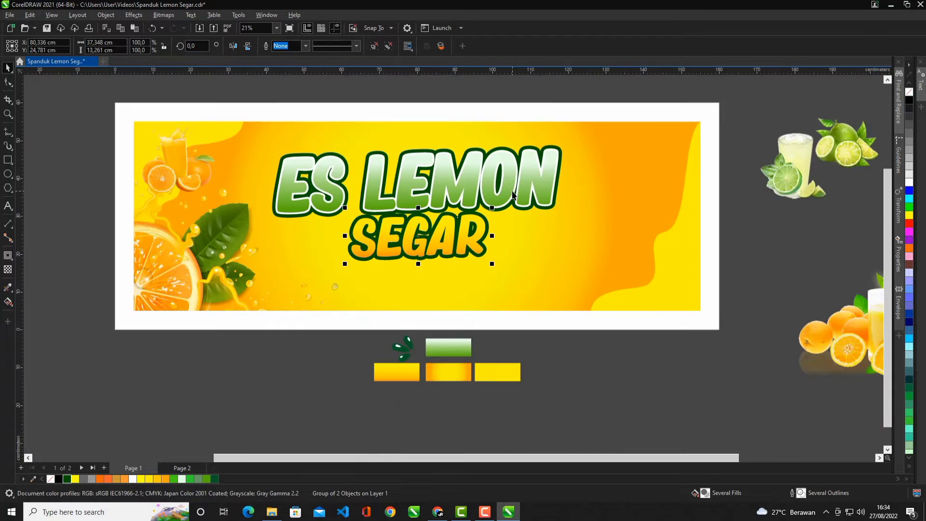
# Scale the SEGAR group down slightly, keeping it centred directly beneath ES LEMON.
pyautogui.scroll(2, 497, 226)
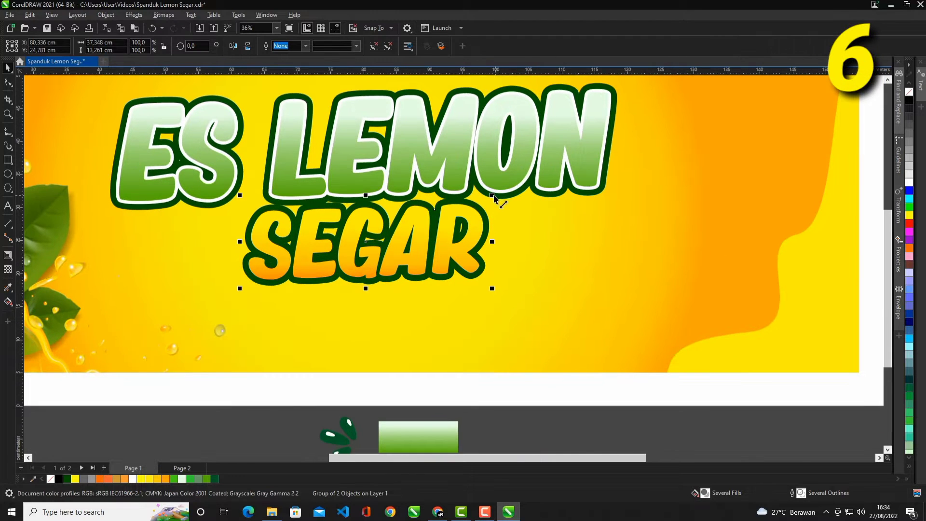
pyautogui.moveTo(493, 196); pyautogui.dragTo(444, 215)
pyautogui.scroll(-2, 452, 231)
pyautogui.keyDown('shift'); pyautogui.click(434, 212); pyautogui.keyUp('shift')
pyautogui.scroll(1, 435, 212)
pyautogui.scroll(-1, 444, 215)
pyautogui.click(749, 239)
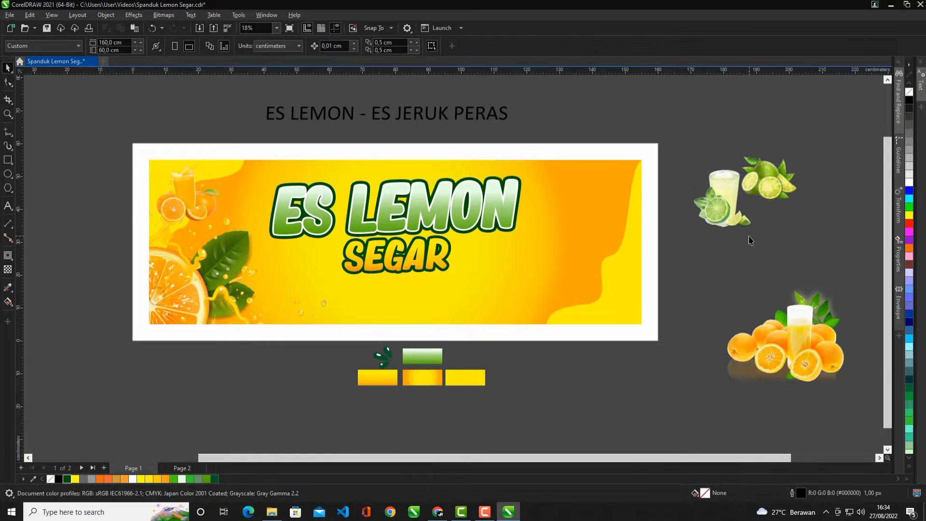
# Move the lime juice glass onto the banner's right half and shift the image of oranges with a glass up beside the page.
pyautogui.moveTo(704, 215); pyautogui.dragTo(537, 267)
pyautogui.scroll(1, 686, 200)
pyautogui.click(795, 273)
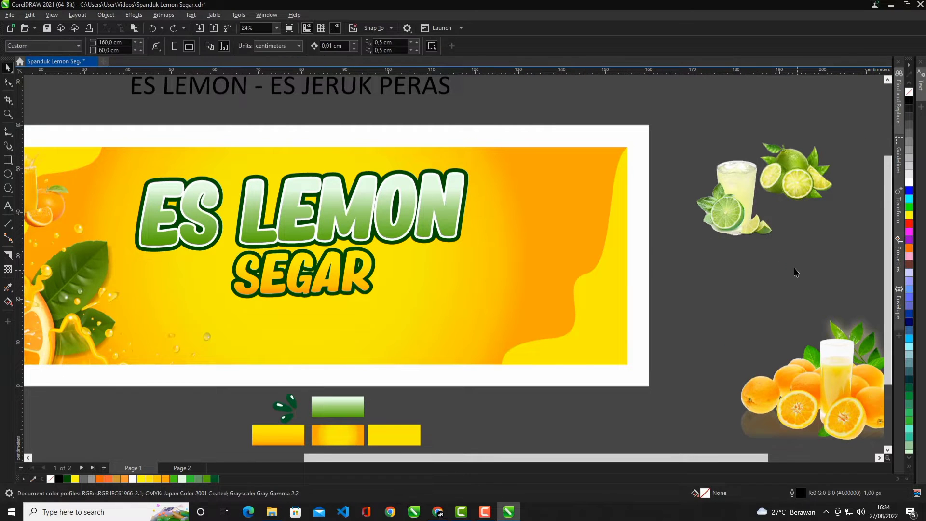
pyautogui.moveTo(718, 175); pyautogui.dragTo(495, 352)
pyautogui.moveTo(750, 338); pyautogui.dragTo(790, 253)
# Select both objects of the lime juice glass and bring them to the front of the banner.
pyautogui.click(665, 202)
pyautogui.moveTo(686, 196); pyautogui.dragTo(399, 356)
pyautogui.hotkey('shift', 'pageup')
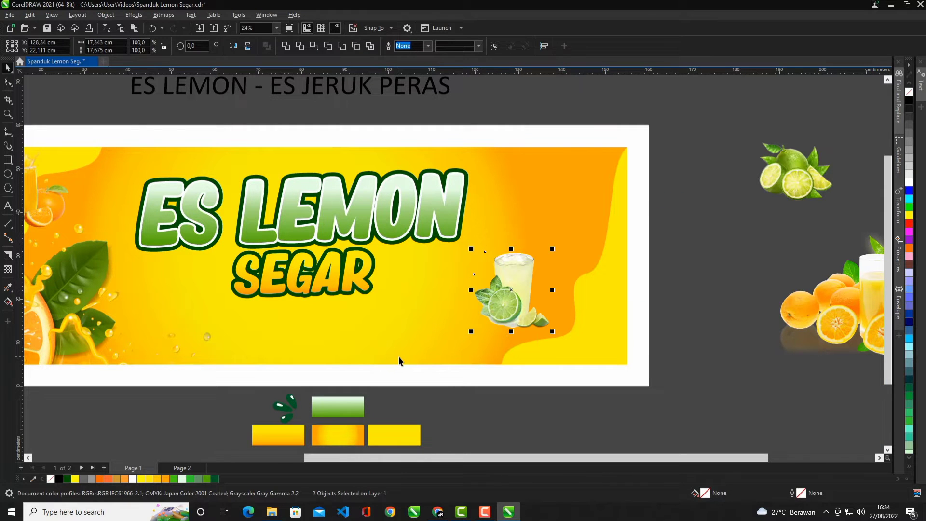
pyautogui.click(676, 265)
pyautogui.scroll(-2, 518, 295)
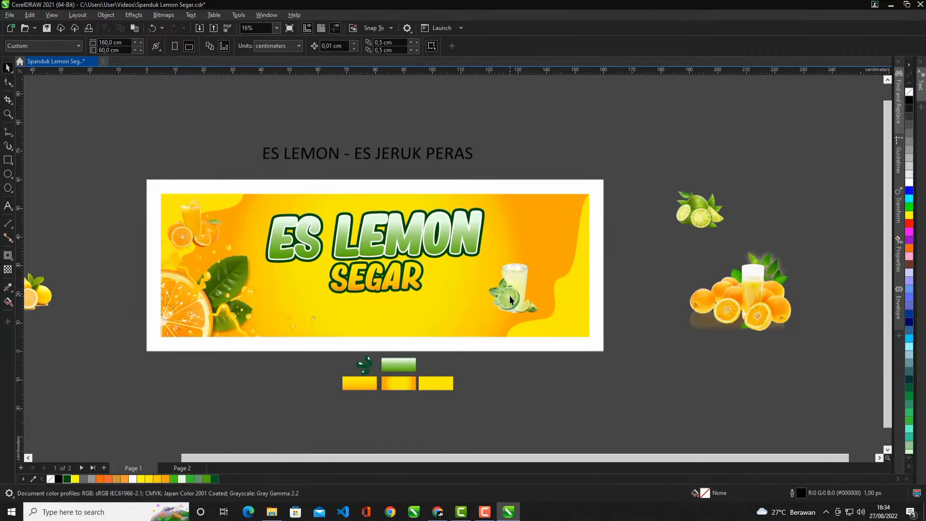
# Move the lime juice glass out to the page's right edge and place the lime fruit image to the right of SEGAR.
pyautogui.scroll(1, 509, 296)
pyautogui.click(515, 279)
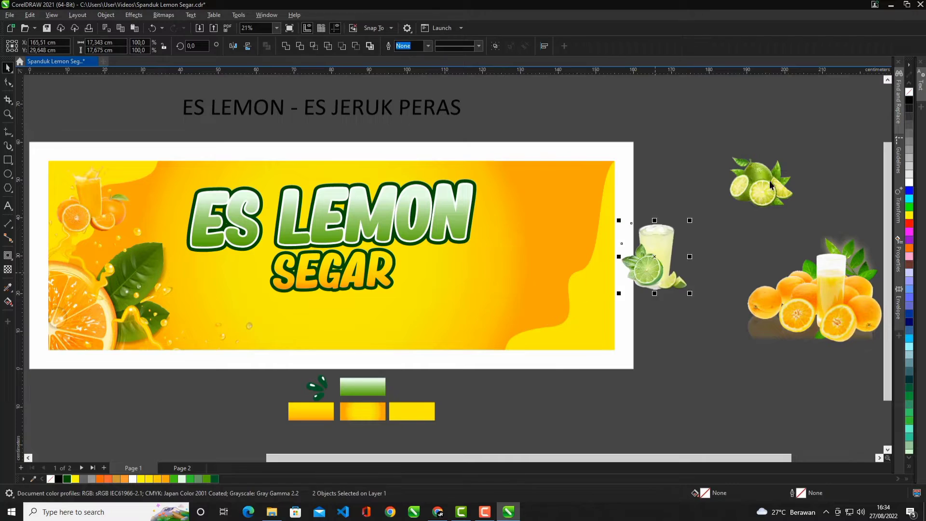
pyautogui.moveTo(625, 251); pyautogui.dragTo(426, 274)
pyautogui.scroll(5, 441, 271)
pyautogui.scroll(1, 450, 271)
pyautogui.scroll(-8, 446, 261)
pyautogui.scroll(4, 456, 258)
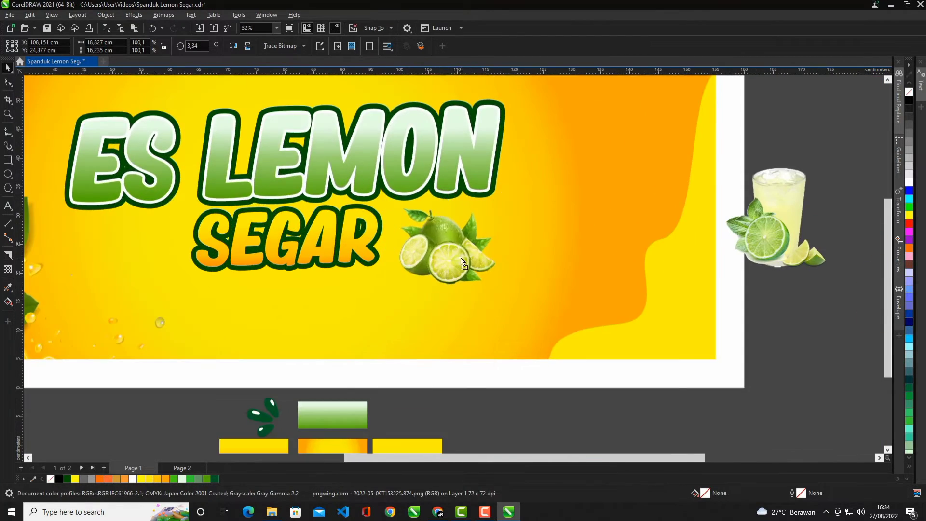
# Move the yellow lemons image onto the banner, to the left of the SEGAR text.
pyautogui.scroll(-4, 455, 270)
pyautogui.scroll(-1, 454, 282)
pyautogui.click(109, 290)
pyautogui.scroll(1, 107, 291)
pyautogui.moveTo(104, 288); pyautogui.dragTo(415, 273)
pyautogui.scroll(3, 565, 262)
pyautogui.click(621, 273)
pyautogui.scroll(-1, 589, 270)
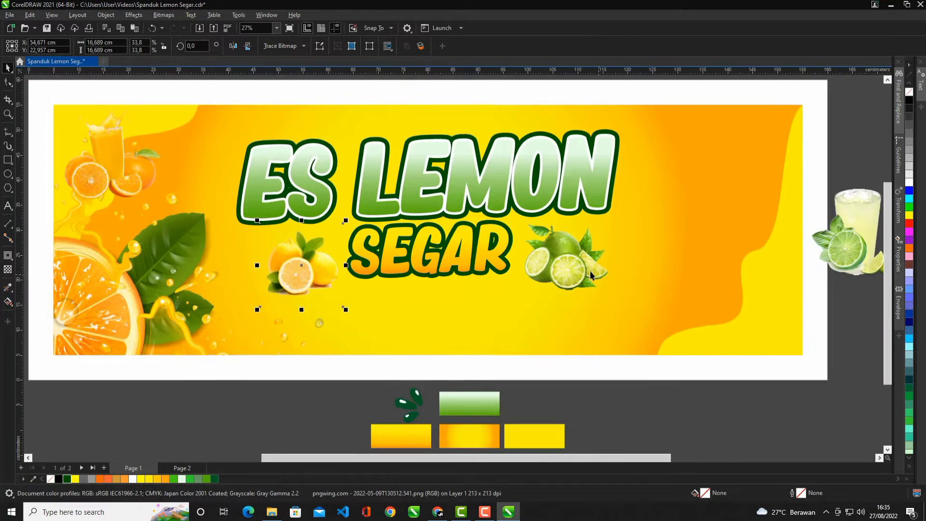
# Shrink the lime fruit image slightly and move it closer to the end of the SEGAR text.
pyautogui.scroll(2, 589, 271)
pyautogui.moveTo(615, 308); pyautogui.dragTo(609, 304)
pyautogui.scroll(-1, 569, 235)
pyautogui.moveTo(566, 253); pyautogui.dragTo(557, 248)
pyautogui.scroll(-1, 557, 248)
pyautogui.scroll(1, 343, 242)
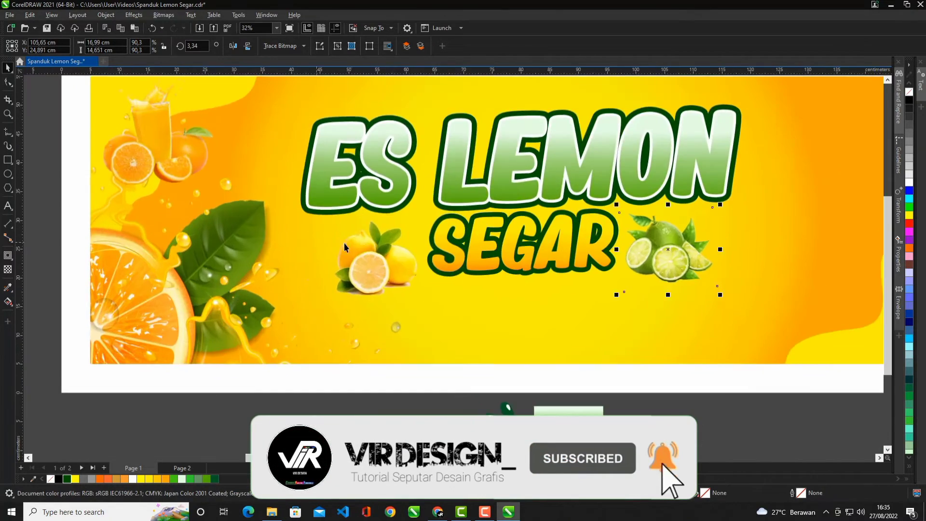
# Reposition the lemons and lime fruit images so they sit level on either side of SEGAR.
pyautogui.scroll(1, 401, 264)
pyautogui.moveTo(401, 265); pyautogui.dragTo(405, 261)
pyautogui.scroll(-2, 349, 234)
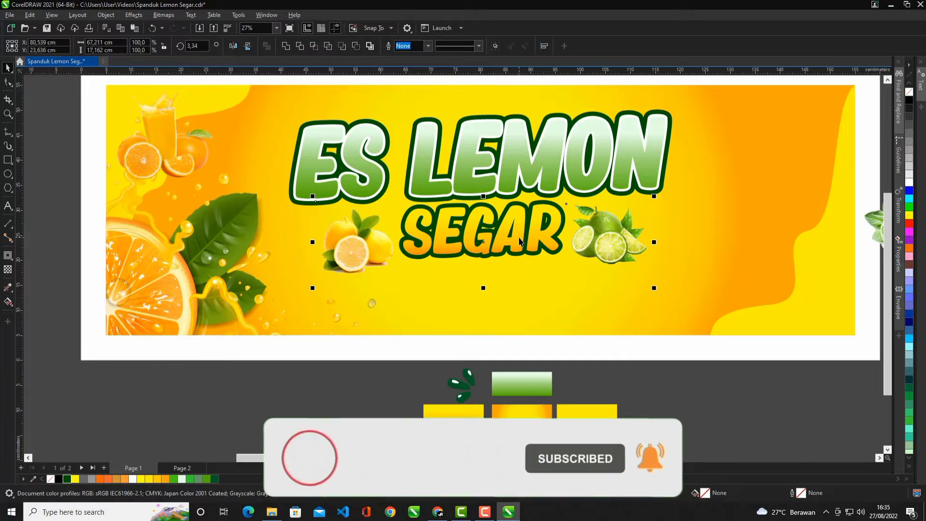
pyautogui.scroll(1, 432, 262)
pyautogui.keyDown('shift'); pyautogui.click(671, 233); pyautogui.keyUp('shift')
pyautogui.moveTo(662, 227); pyautogui.dragTo(660, 239)
pyautogui.scroll(-2, 662, 236)
pyautogui.click(702, 343)
pyautogui.scroll(2, 468, 234)
pyautogui.moveTo(484, 246); pyautogui.dragTo(484, 244)
pyautogui.scroll(-2, 484, 244)
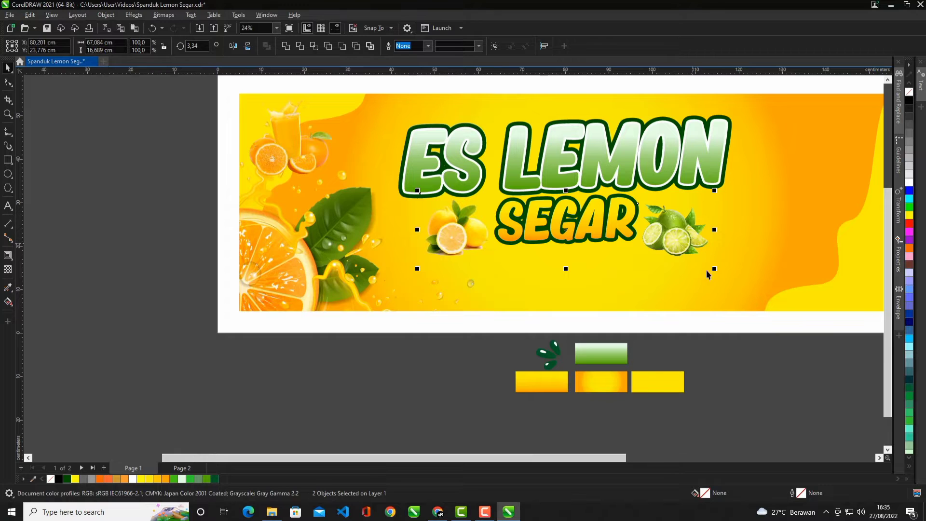
# Group the lemons and lime fruit images and center the group horizontally on the banner background.
pyautogui.hotkey('ctrl', 'g')
pyautogui.keyDown('shift'); pyautogui.click(477, 261); pyautogui.keyUp('shift')
pyautogui.scroll(-2, 477, 261)
pyautogui.press('c')
pyautogui.scroll(1, 572, 236)
pyautogui.click(574, 238)
# Enlarge the SEGAR text to about 34 cm wide and nudge it up closer to ES LEMON.
pyautogui.click(536, 226)
pyautogui.scroll(1, 536, 225)
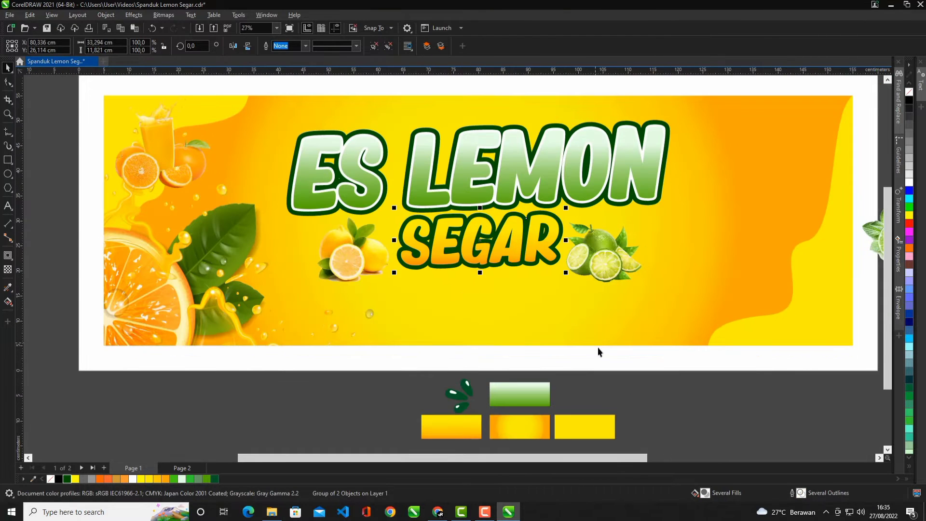
pyautogui.scroll(1, 374, 268)
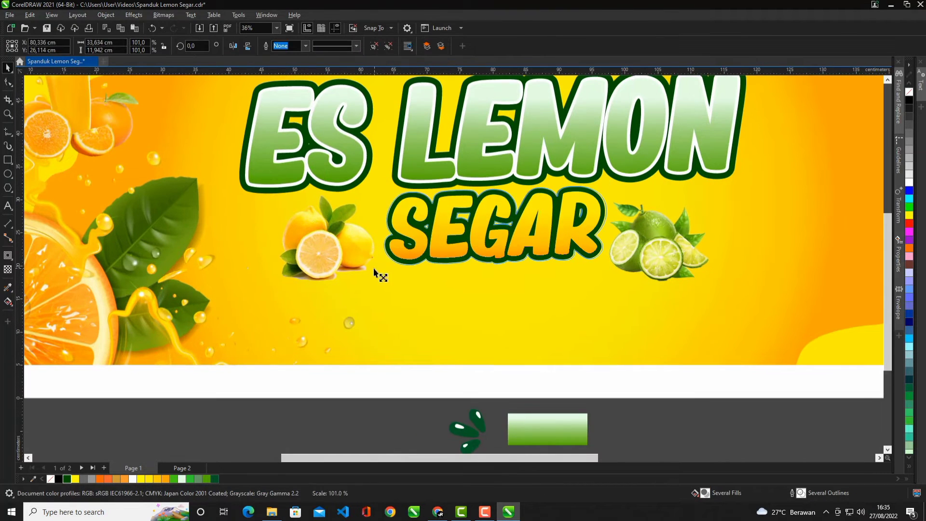
pyautogui.scroll(3, 559, 203)
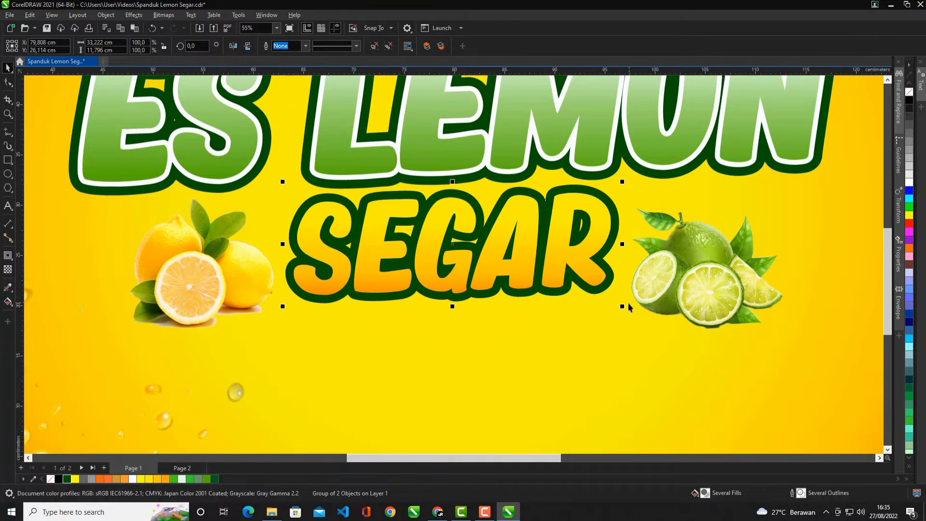
pyautogui.moveTo(628, 317); pyautogui.dragTo(628, 316)
pyautogui.scroll(1, 588, 220)
pyautogui.moveTo(595, 221); pyautogui.dragTo(595, 215)
pyautogui.scroll(-5, 588, 221)
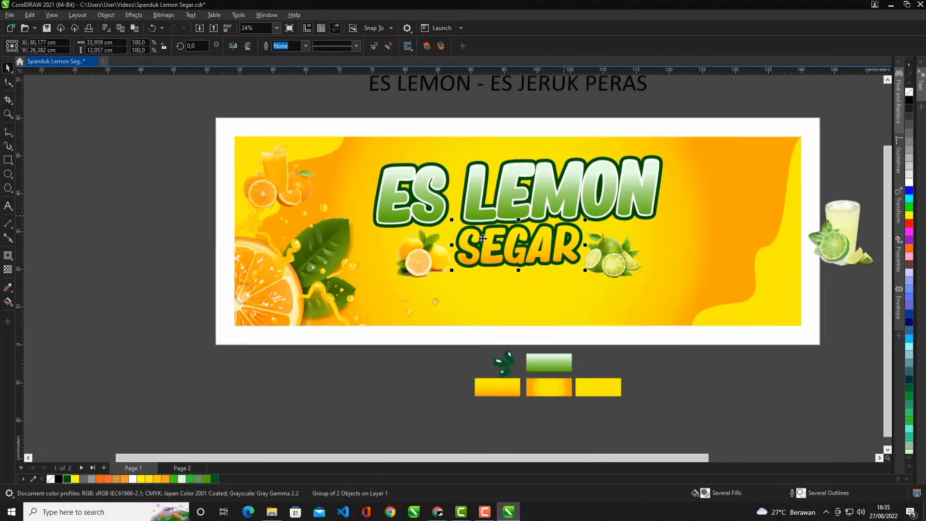
pyautogui.press('Escape')
pyautogui.scroll(1, 578, 227)
pyautogui.scroll(3, 554, 265)
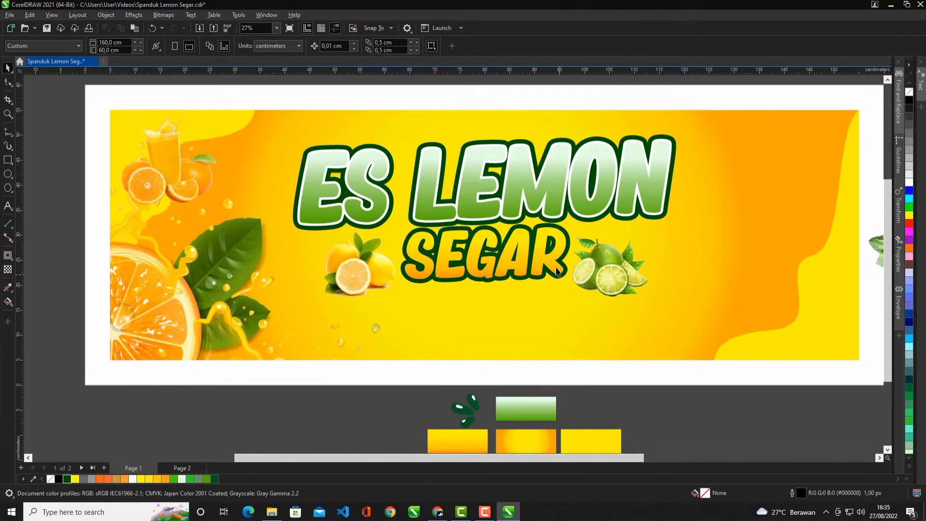
pyautogui.click(532, 262)
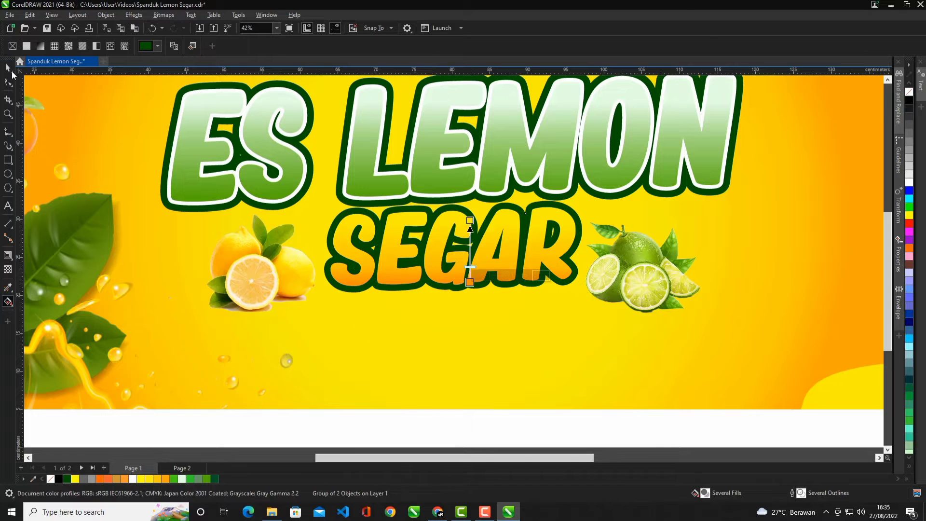
pyautogui.click(11, 71)
pyautogui.scroll(-5, 434, 236)
pyautogui.click(626, 350)
pyautogui.scroll(-2, 558, 281)
pyautogui.scroll(1, 557, 282)
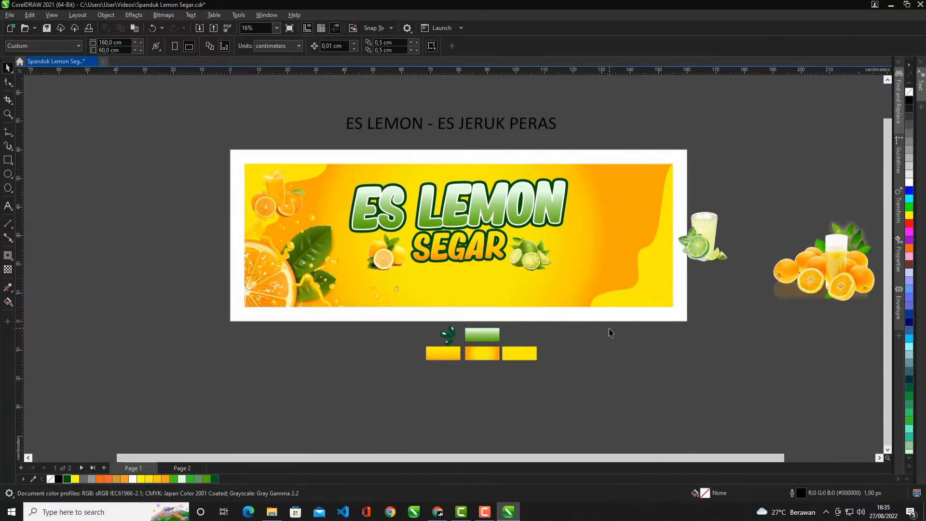
# Group the ES LEMON SEGAR title with its fruit images and center the group horizontally on the banner background.
pyautogui.moveTo(322, 177); pyautogui.dragTo(321, 176)
pyautogui.hotkey('ctrl', 'g')
pyautogui.scroll(5, 482, 177)
pyautogui.moveTo(553, 237); pyautogui.dragTo(553, 231)
pyautogui.scroll(-2, 559, 224)
pyautogui.keyDown('shift'); pyautogui.click(692, 233); pyautogui.keyUp('shift')
pyautogui.scroll(-2, 542, 195)
pyautogui.press('c')
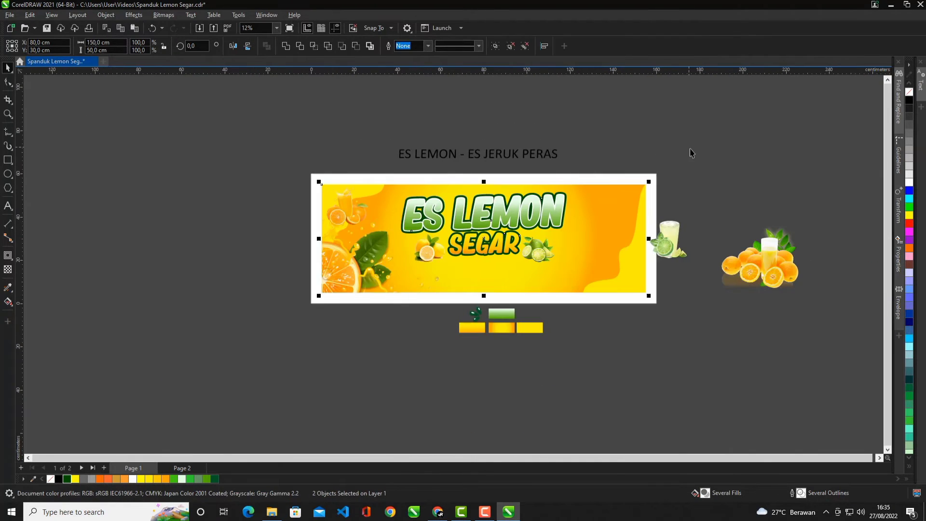
pyautogui.click(691, 150)
# Move the ES LEMON - ES JERUK PERAS text onto the banner below SEGAR and set its font to Magic Dreams.
pyautogui.scroll(2, 617, 183)
pyautogui.click(502, 136)
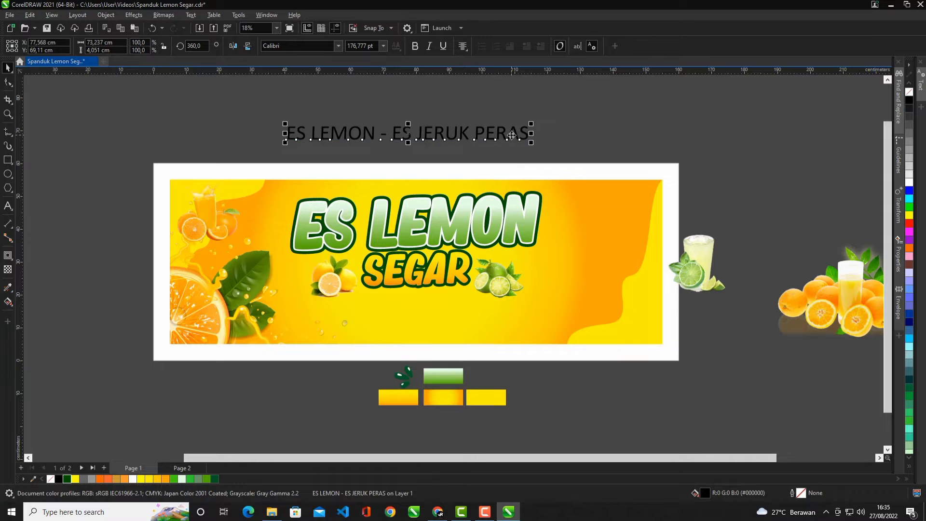
pyautogui.moveTo(512, 135); pyautogui.dragTo(509, 325)
pyautogui.scroll(2, 442, 321)
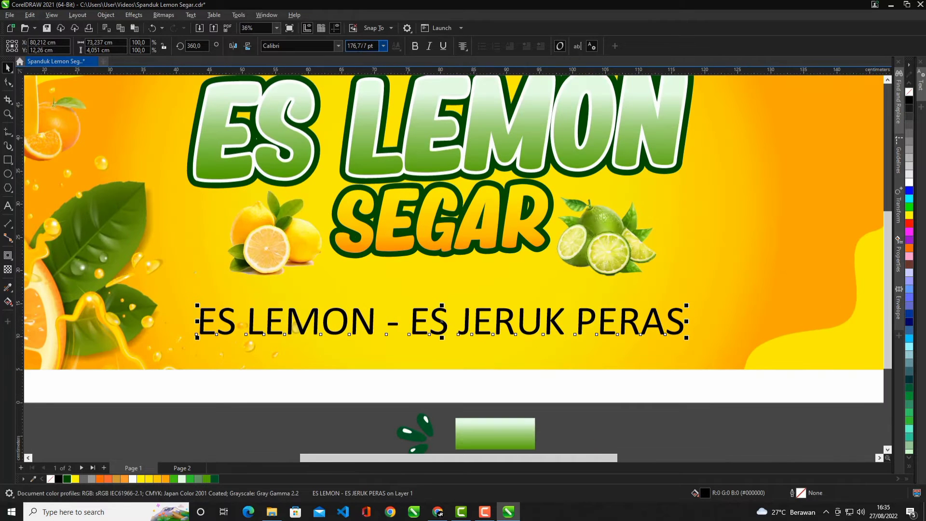
pyautogui.click(334, 108)
pyautogui.scroll(-1, 402, 273)
pyautogui.scroll(2, 434, 344)
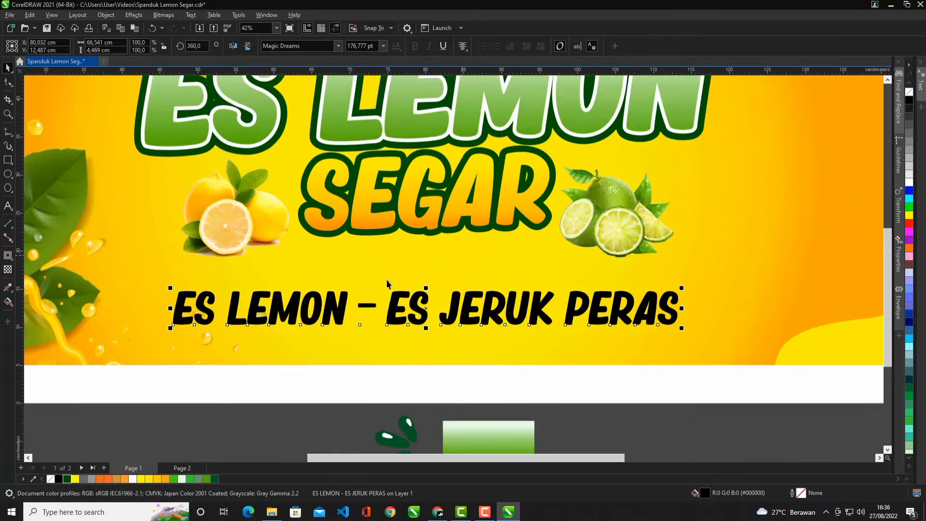
pyautogui.scroll(-1, 387, 280)
pyautogui.scroll(-1, 630, 286)
pyautogui.scroll(1, 564, 324)
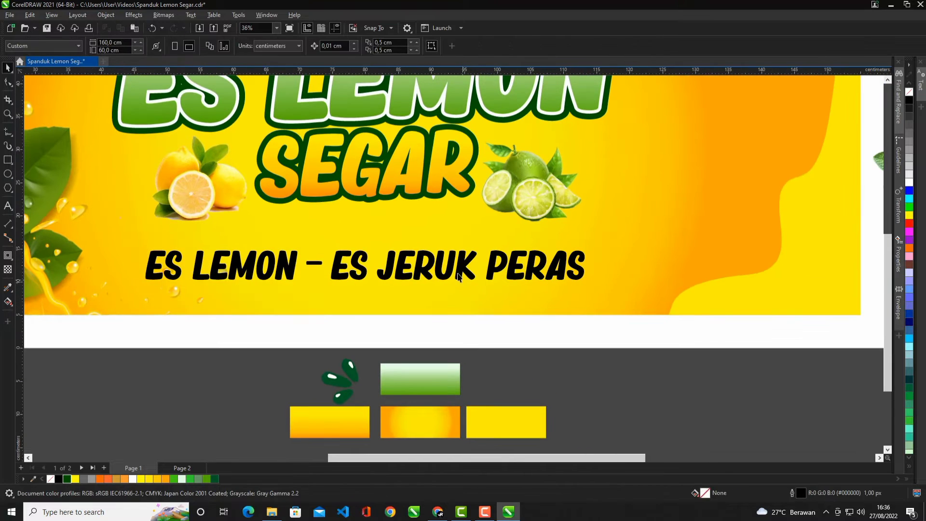
# Copy the green gradient swatch's fill onto the ES LEMON - ES JERUK PERAS text and move the text below the color swatches.
pyautogui.click(6, 289)
pyautogui.scroll(4, 428, 381)
pyautogui.click(434, 378)
pyautogui.scroll(1, 475, 194)
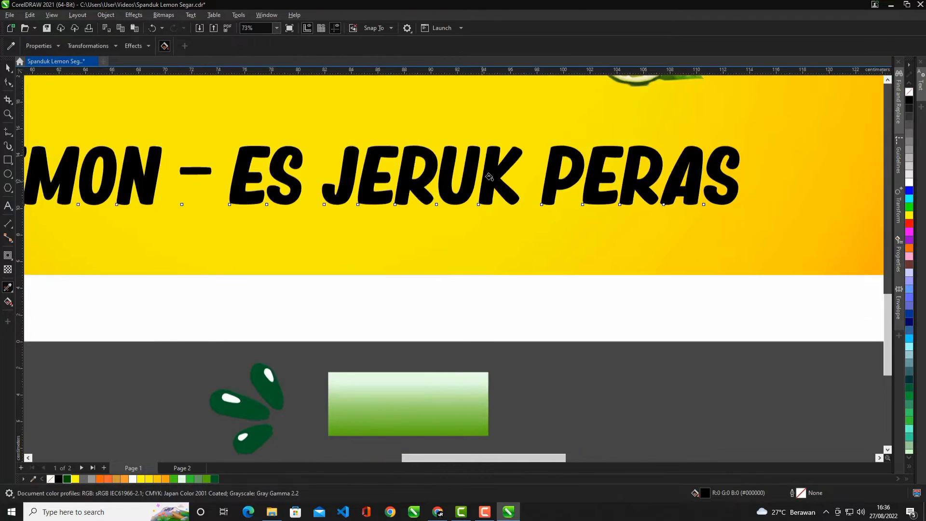
pyautogui.click(482, 191)
pyautogui.scroll(-3, 483, 193)
pyautogui.press('space')
pyautogui.scroll(-2, 378, 208)
pyautogui.moveTo(380, 204); pyautogui.dragTo(337, 388)
# Add a white outer contour of about 0.23 cm to the ES LEMON - ES JERUK PERAS text and break it apart.
pyautogui.scroll(3, 190, 427)
pyautogui.click(7, 255)
pyautogui.scroll(8, 138, 338)
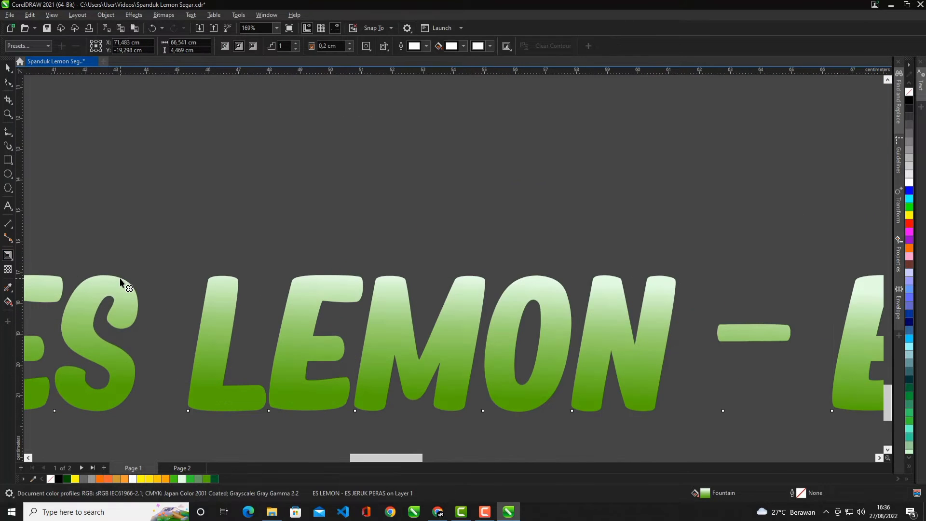
pyautogui.moveTo(120, 278); pyautogui.dragTo(122, 268)
pyautogui.scroll(-7, 241, 243)
pyautogui.press('space')
pyautogui.scroll(1, 316, 306)
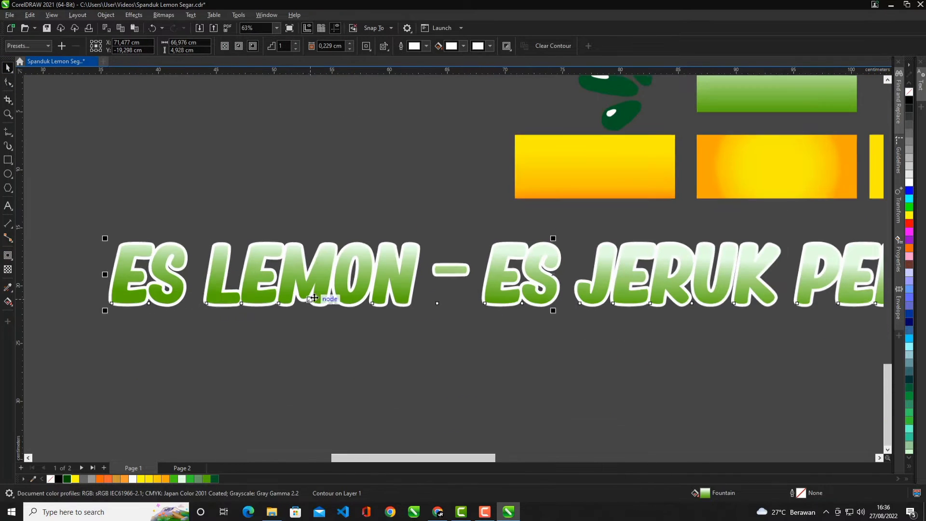
pyautogui.rightClick(317, 299)
pyautogui.click(336, 250)
pyautogui.scroll(2, 301, 212)
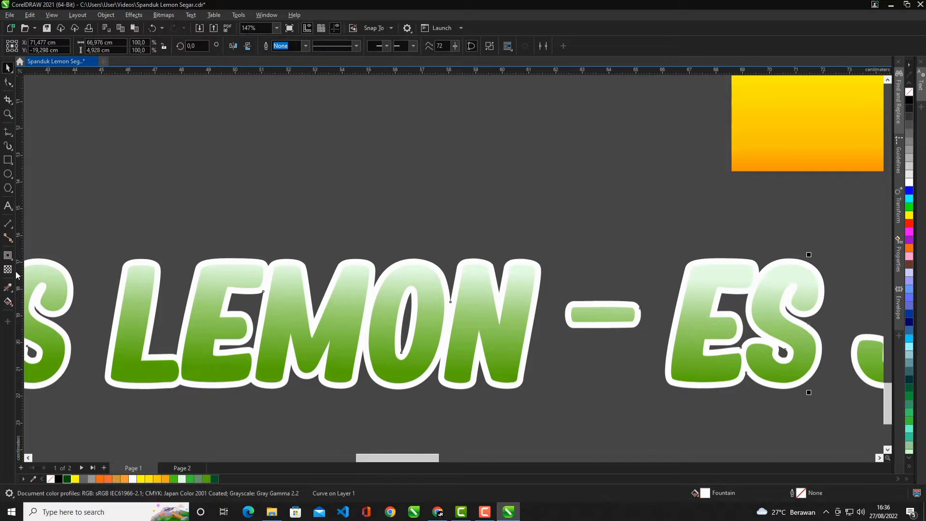
# Add a separate dark green outer contour of about 0.25 cm around the text's white outline.
pyautogui.click(9, 255)
pyautogui.scroll(2, 310, 279)
pyautogui.moveTo(310, 279); pyautogui.dragTo(318, 256)
pyautogui.scroll(-3, 318, 254)
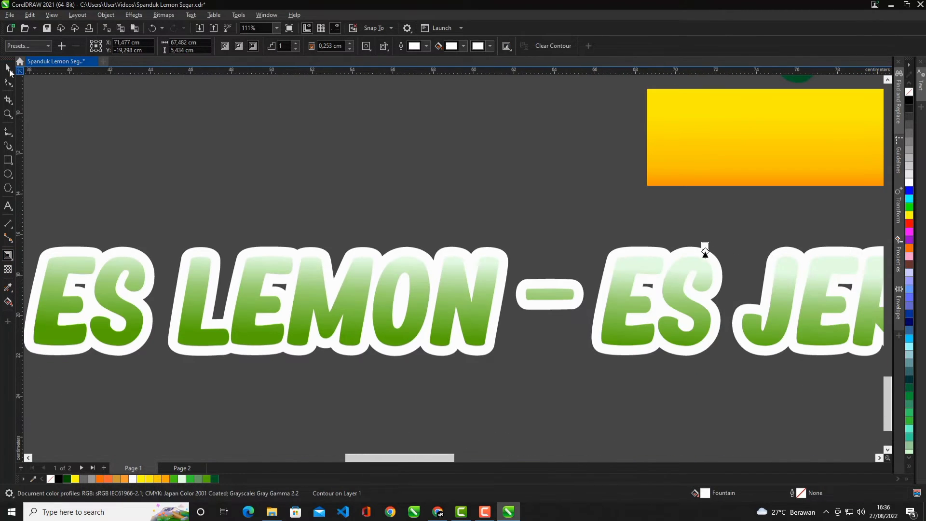
pyautogui.rightClick(383, 256)
pyautogui.click(424, 251)
pyautogui.scroll(1, 425, 239)
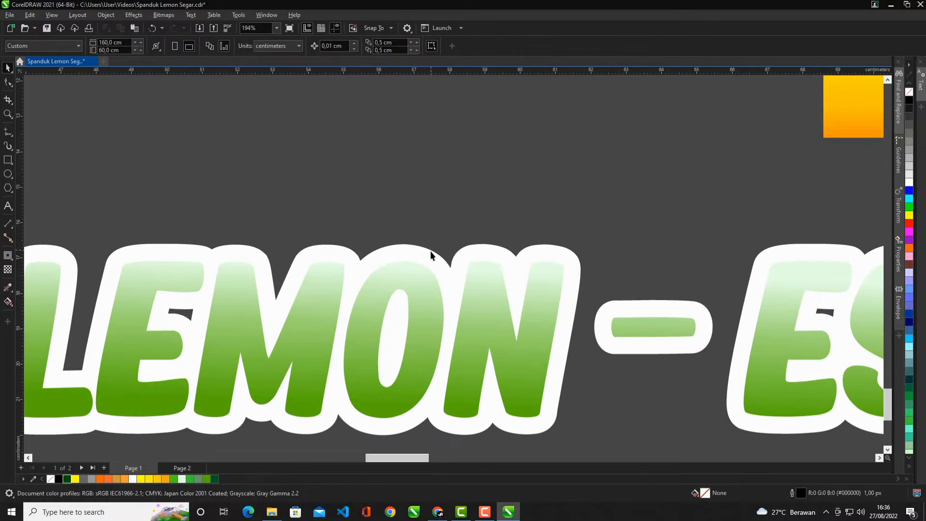
pyautogui.click(69, 478)
# Group the ES LEMON - ES JERUK PERAS text with its outlines, try moving it onto the banner, and undo the move.
pyautogui.scroll(-4, 336, 246)
pyautogui.moveTo(708, 320); pyautogui.dragTo(188, 249)
pyautogui.scroll(-3, 473, 349)
pyautogui.hotkey('ctrl', 'g')
pyautogui.scroll(2, 510, 321)
pyautogui.moveTo(488, 333); pyautogui.dragTo(532, 230)
pyautogui.scroll(2, 540, 224)
pyautogui.hotkey('ctrl', 'z')
pyautogui.scroll(-2, 318, 299)
pyautogui.scroll(2, 338, 400)
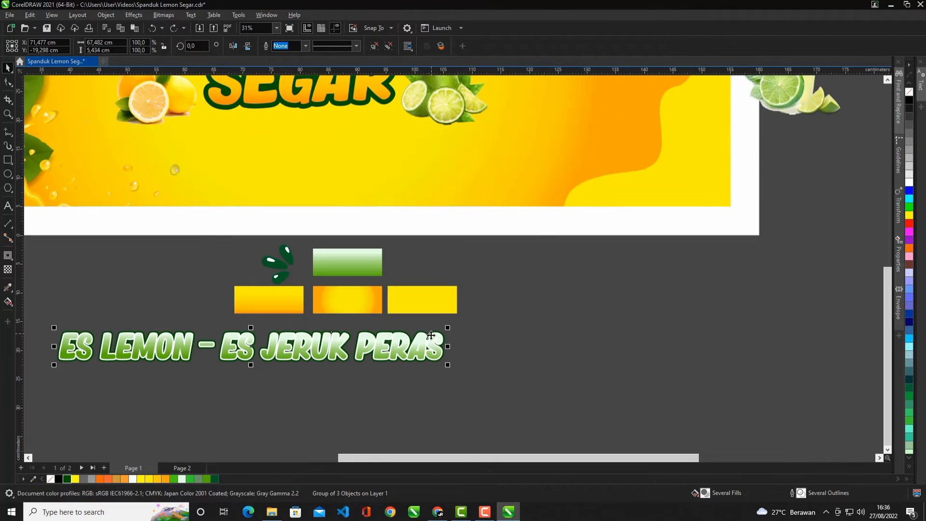
# Ungroup the ES LEMON - ES JERUK PERAS text and delete its dark green outer outline.
pyautogui.rightClick(430, 337)
pyautogui.click(488, 79)
pyautogui.click(486, 336)
pyautogui.scroll(2, 449, 350)
pyautogui.scroll(1, 445, 352)
pyautogui.click(438, 336)
pyautogui.scroll(-1, 438, 335)
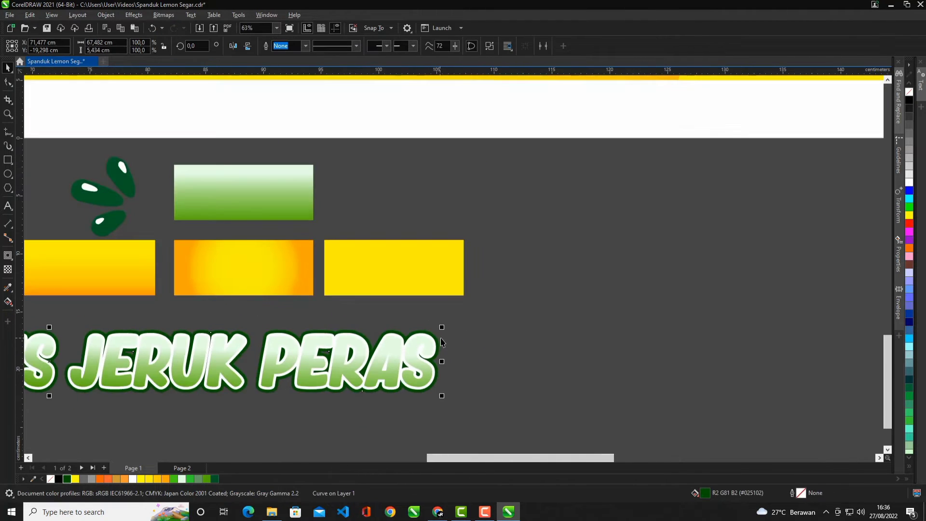
pyautogui.press('Delete')
pyautogui.scroll(-2, 439, 336)
pyautogui.scroll(2, 285, 345)
pyautogui.scroll(1, 61, 334)
pyautogui.click(8, 255)
pyautogui.scroll(2, 233, 316)
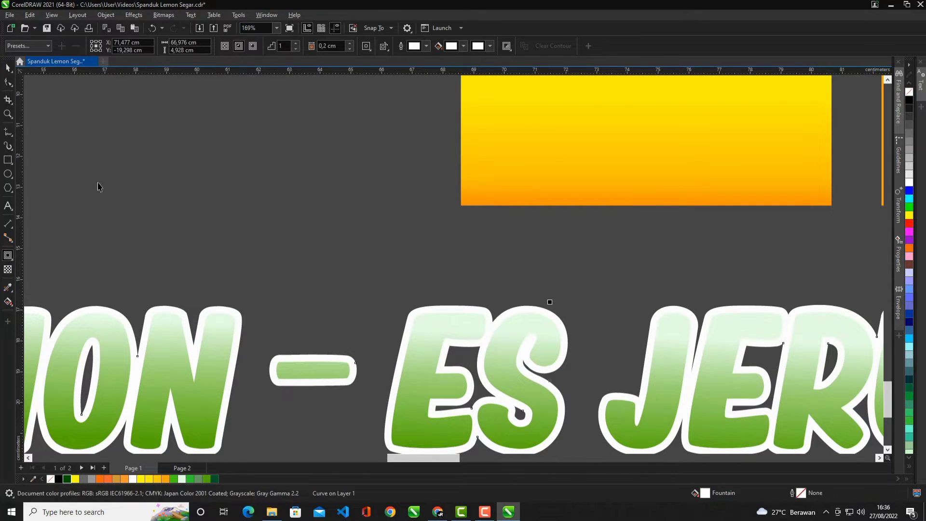
pyautogui.click(8, 68)
pyautogui.rightClick(239, 320)
pyautogui.click(358, 193)
pyautogui.scroll(-2, 337, 326)
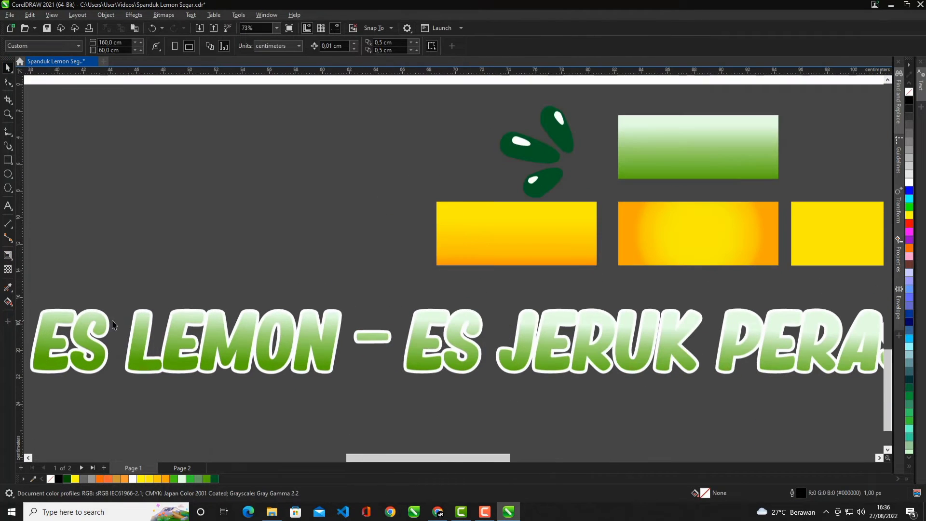
# Add an outer contour of about 0.22 cm around the white outline of the ES LEMON - ES JERUK PERAS text.
pyautogui.click(104, 316)
pyautogui.press('space')
pyautogui.scroll(2, 103, 330)
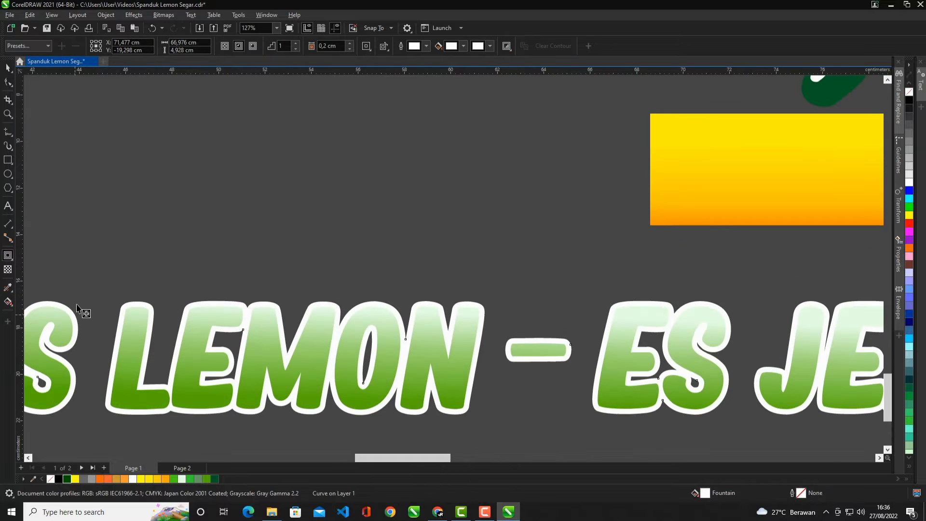
pyautogui.moveTo(76, 304); pyautogui.dragTo(70, 256)
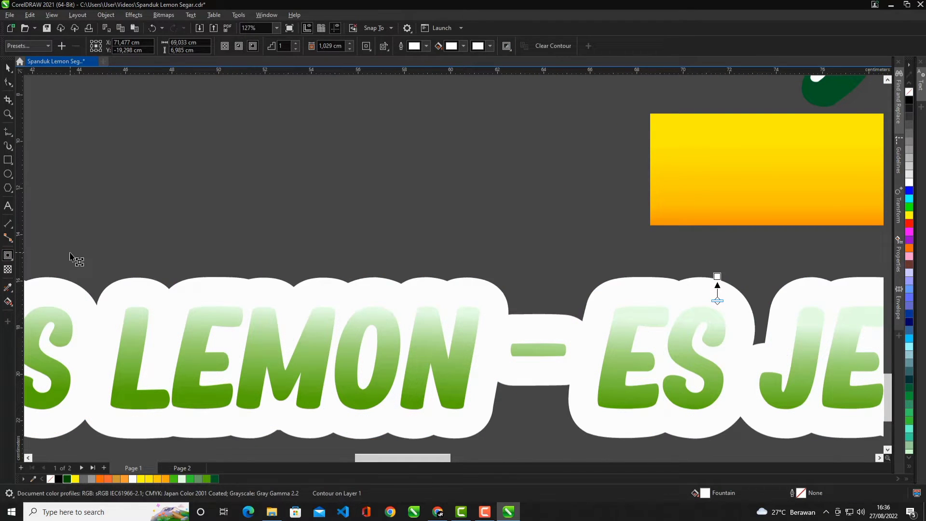
pyautogui.scroll(-2, 510, 269)
pyautogui.scroll(3, 561, 265)
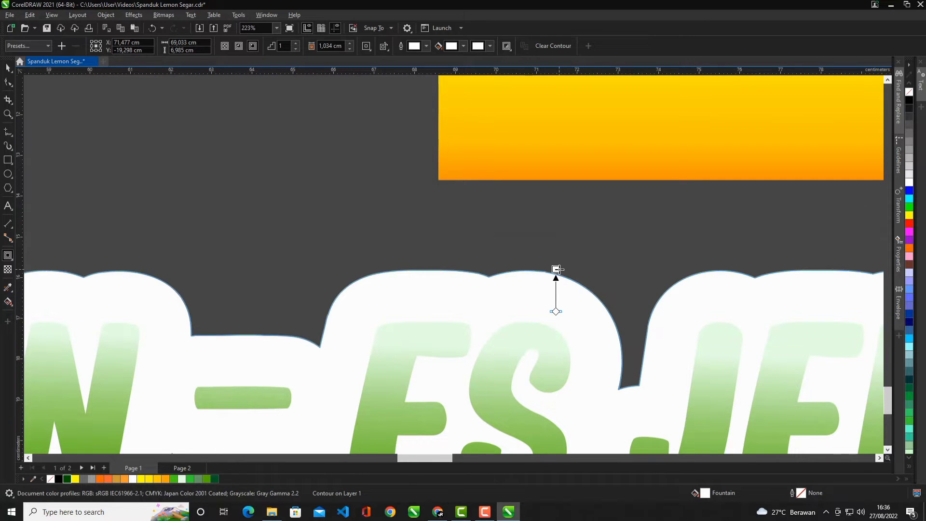
pyautogui.moveTo(557, 278); pyautogui.dragTo(557, 278)
pyautogui.scroll(-3, 440, 279)
pyautogui.scroll(2, 479, 265)
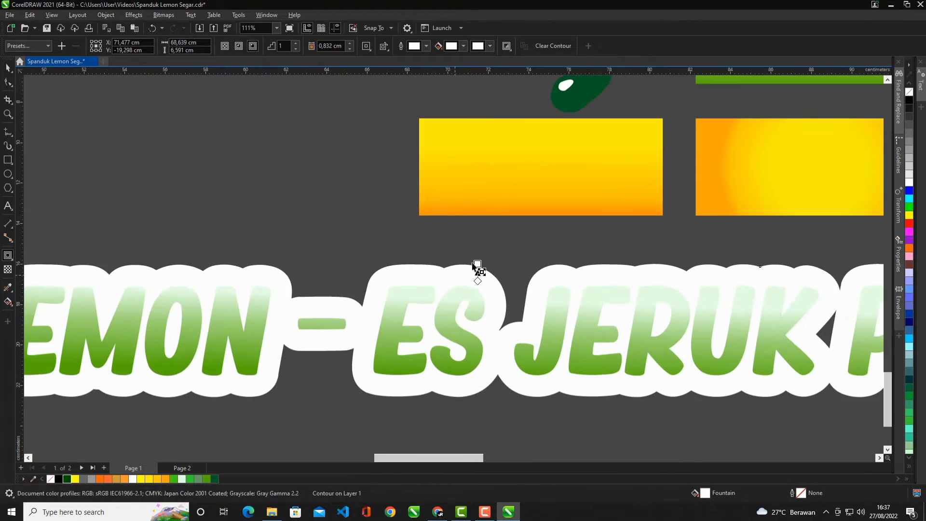
pyautogui.moveTo(480, 274); pyautogui.dragTo(480, 285)
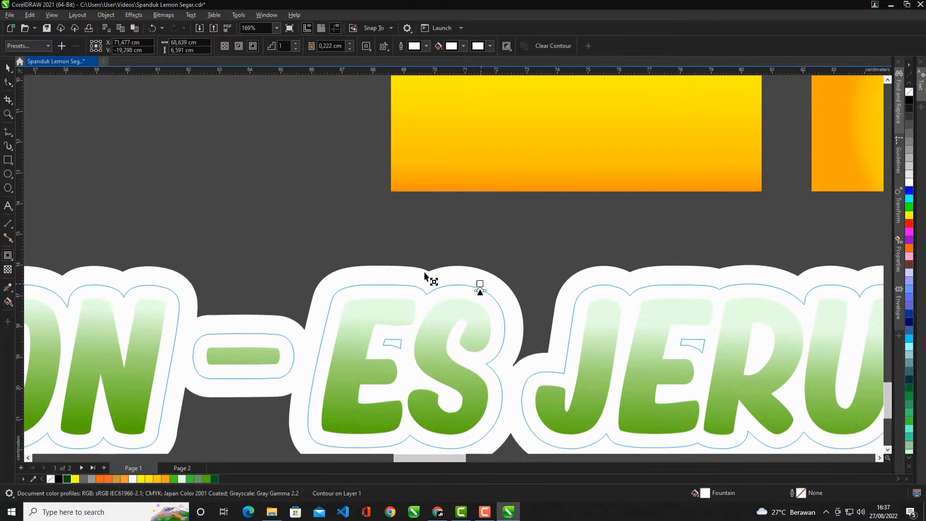
# Break the new outer contour apart from the white outline and fill it dark green.
pyautogui.scroll(-3, 434, 292)
pyautogui.rightClick(449, 304)
pyautogui.click(333, 241)
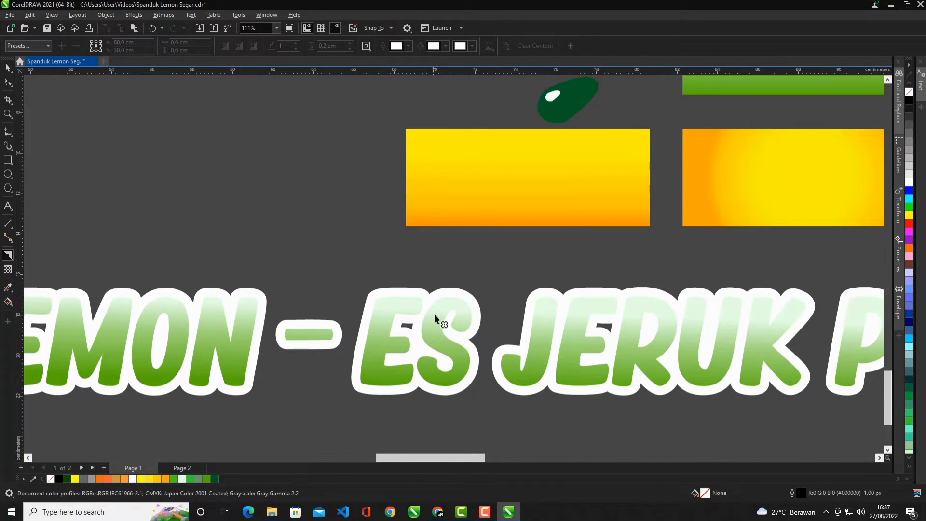
pyautogui.rightClick(452, 295)
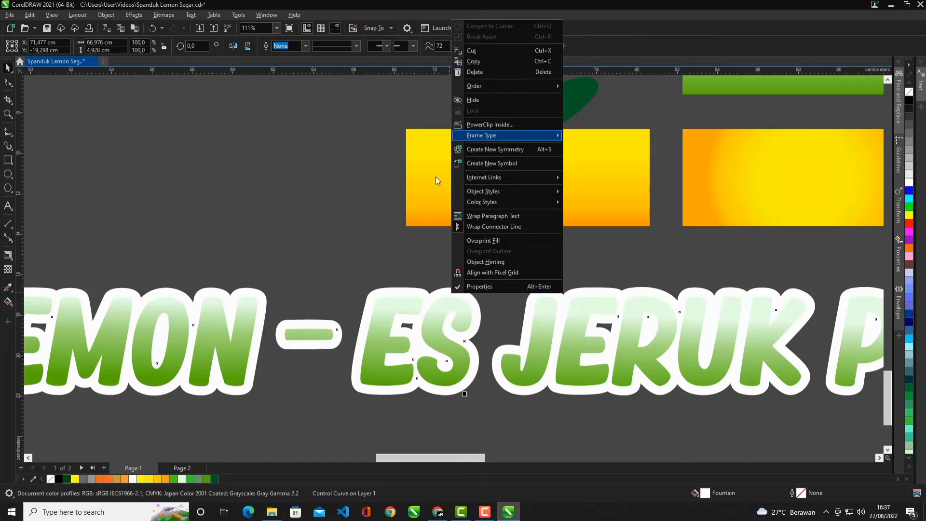
pyautogui.click(435, 179)
pyautogui.scroll(1, 449, 295)
pyautogui.rightClick(462, 285)
pyautogui.click(492, 293)
pyautogui.click(492, 267)
pyautogui.scroll(1, 456, 284)
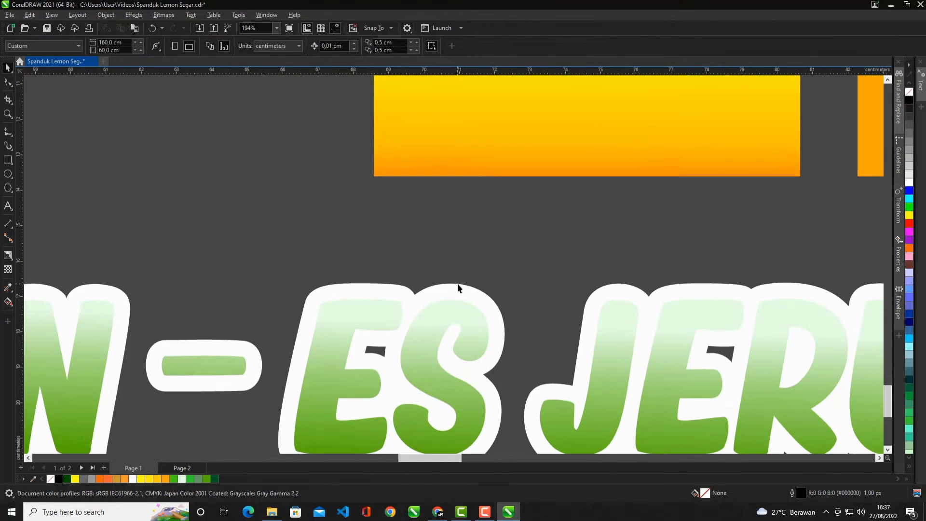
pyautogui.click(69, 481)
pyautogui.scroll(-6, 376, 282)
# Group the ES LEMON - ES JERUK PERAS text with its outlines and place it on the banner, centered below SEGAR.
pyautogui.click(707, 368)
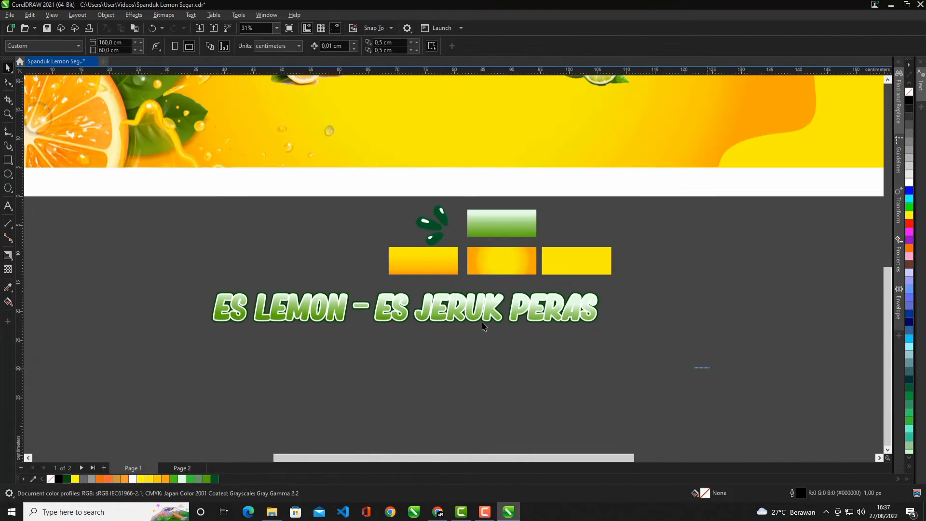
pyautogui.moveTo(111, 276); pyautogui.dragTo(111, 275)
pyautogui.hotkey('ctrl', 'g')
pyautogui.scroll(-1, 367, 345)
pyautogui.moveTo(427, 323); pyautogui.dragTo(464, 158)
pyautogui.scroll(1, 467, 155)
pyautogui.scroll(-3, 581, 225)
pyautogui.scroll(4, 484, 239)
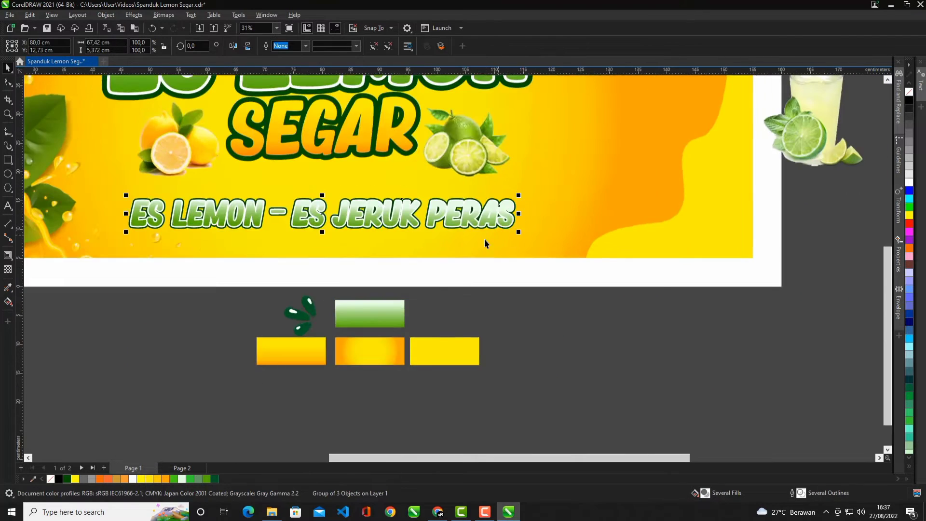
# Enlarge the ES LEMON - ES JERUK PERAS text group about its center to about 74.3 cm wide.
pyautogui.scroll(1, 476, 288)
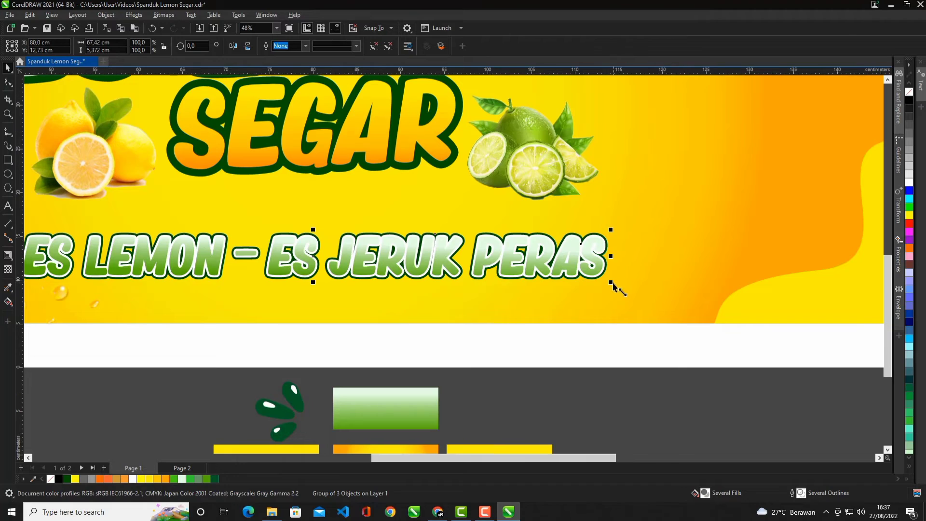
pyautogui.moveTo(612, 283); pyautogui.dragTo(641, 287)
pyautogui.scroll(-3, 548, 286)
pyautogui.scroll(2, 522, 289)
pyautogui.scroll(-2, 484, 316)
pyautogui.scroll(2, 487, 255)
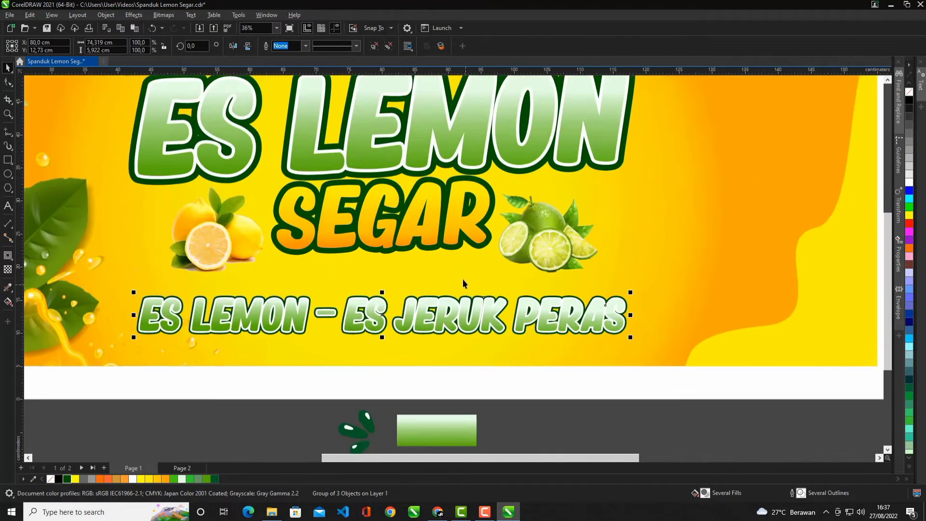
pyautogui.scroll(-1, 463, 281)
# Group the ES LEMON SEGAR title with its lemon and lime images and resize it to about 76 cm wide.
pyautogui.click(463, 275)
pyautogui.scroll(-2, 419, 290)
pyautogui.click(576, 365)
pyautogui.scroll(1, 510, 231)
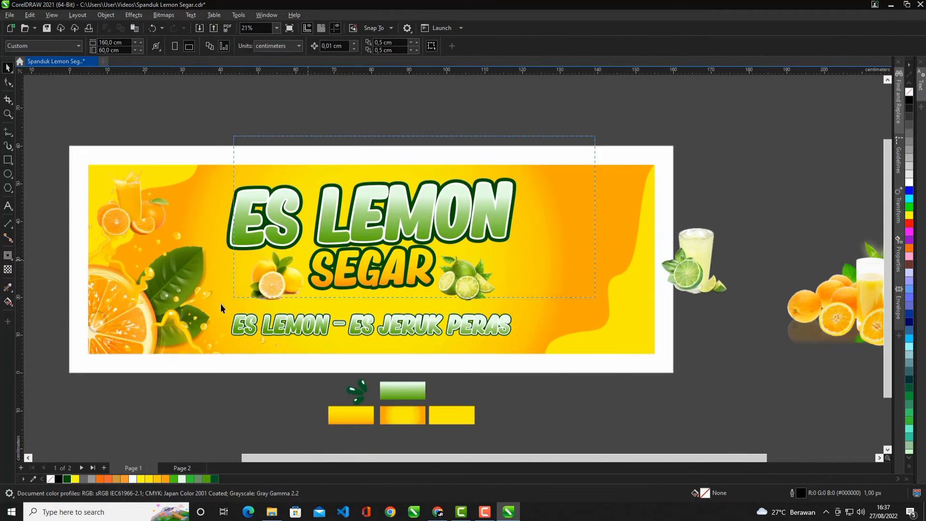
pyautogui.click(461, 284)
pyautogui.moveTo(523, 314); pyautogui.dragTo(538, 321)
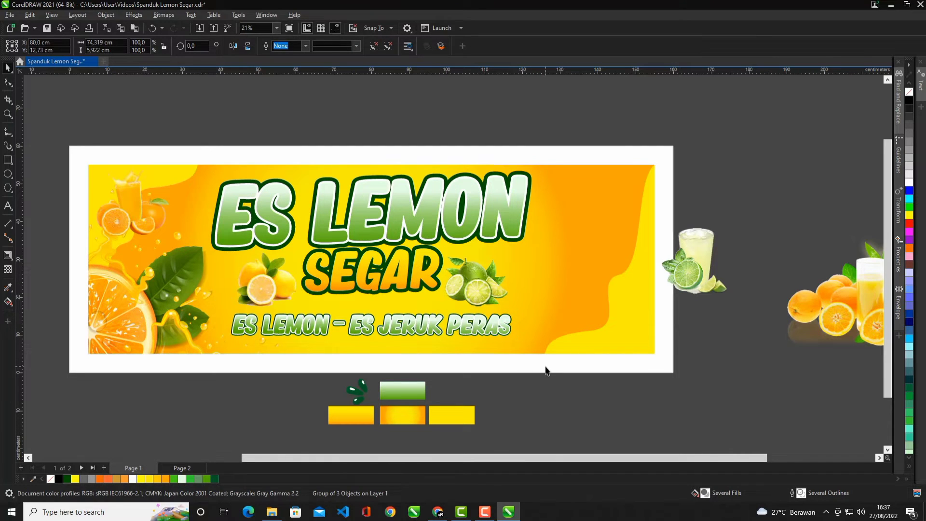
pyautogui.scroll(1, 448, 208)
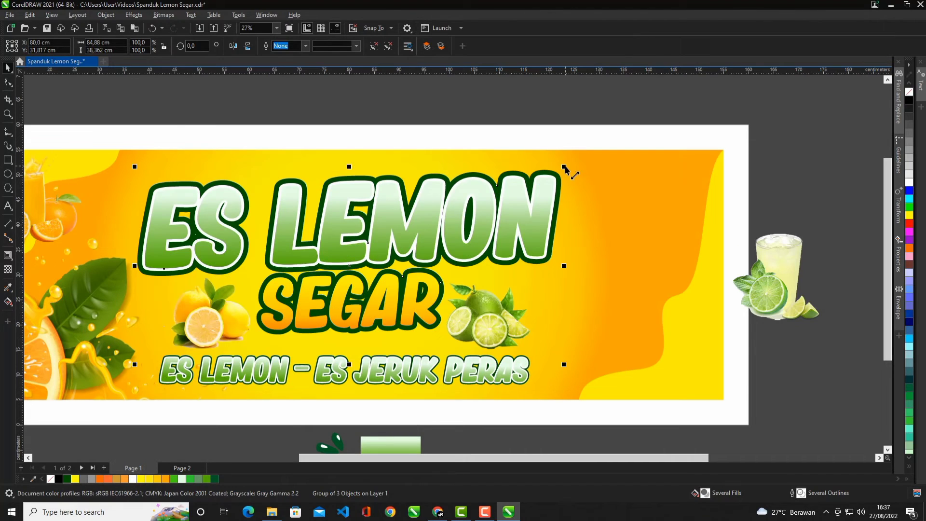
pyautogui.moveTo(569, 170); pyautogui.dragTo(535, 178)
pyautogui.moveTo(483, 227); pyautogui.dragTo(483, 227)
# Center the ES LEMON SEGAR title group horizontally on the banner background.
pyautogui.keyDown('shift'); pyautogui.click(594, 282); pyautogui.keyUp('shift')
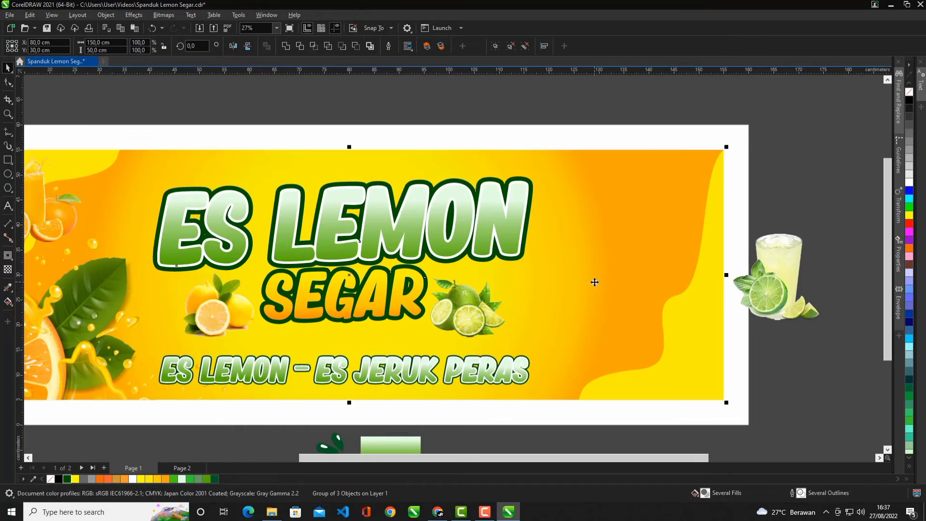
pyautogui.scroll(-3, 383, 237)
pyautogui.press('c')
pyautogui.scroll(2, 398, 248)
pyautogui.click(733, 173)
# Move the ES LEMON - ES JERUK PERAS text slightly lower and center it horizontally on the banner.
pyautogui.click(383, 275)
pyautogui.scroll(-1, 382, 275)
pyautogui.click(491, 358)
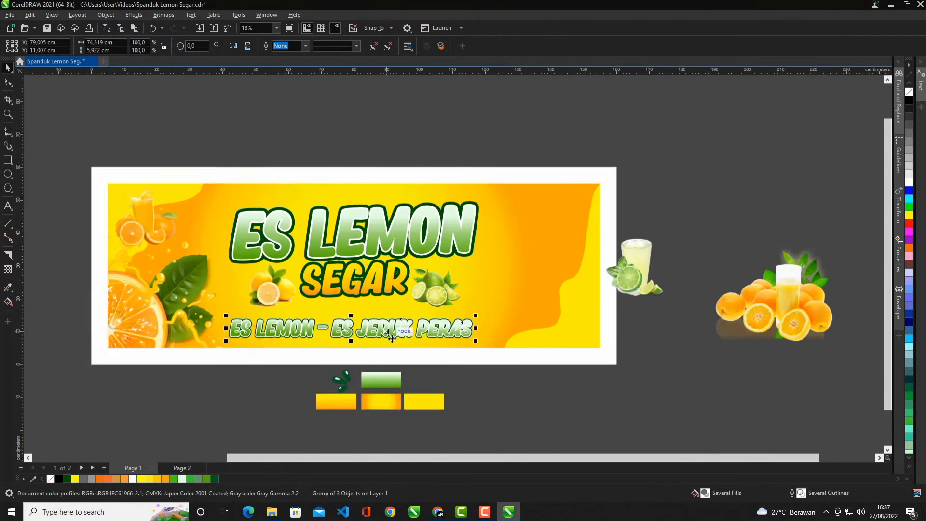
pyautogui.scroll(2, 492, 358)
pyautogui.scroll(-1, 605, 290)
pyautogui.press('c')
pyautogui.click(630, 348)
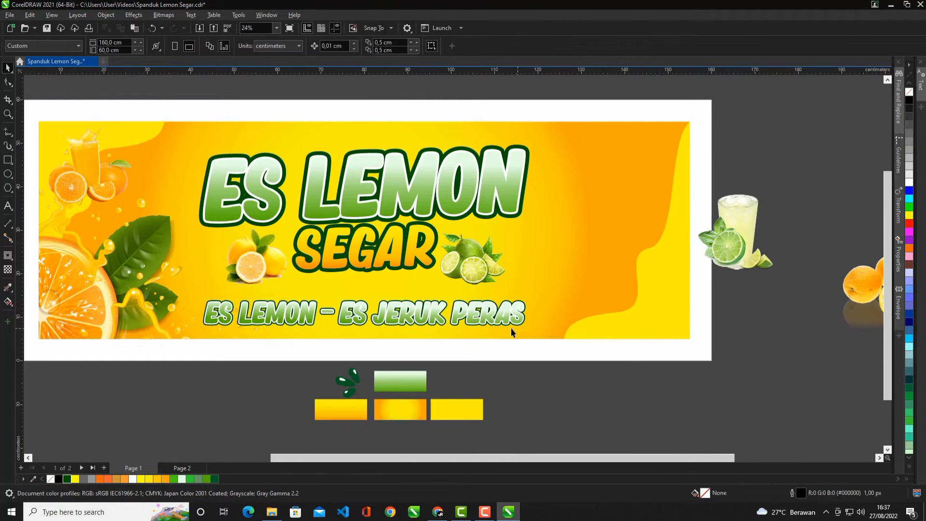
pyautogui.scroll(4, 429, 311)
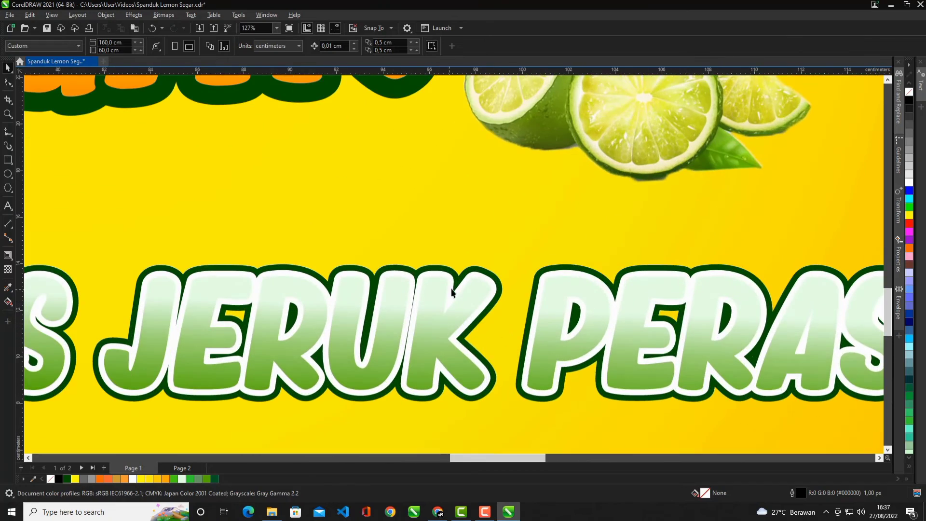
pyautogui.scroll(-4, 450, 289)
pyautogui.scroll(-1, 743, 240)
# Group the lime image with the glass of lemonade and place the group in the banner's upper right corner.
pyautogui.click(743, 239)
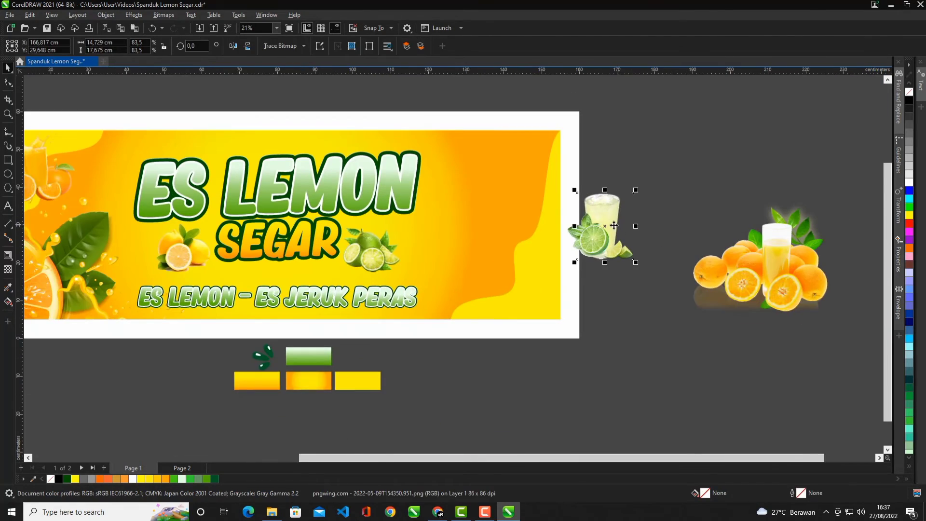
pyautogui.scroll(5, 742, 239)
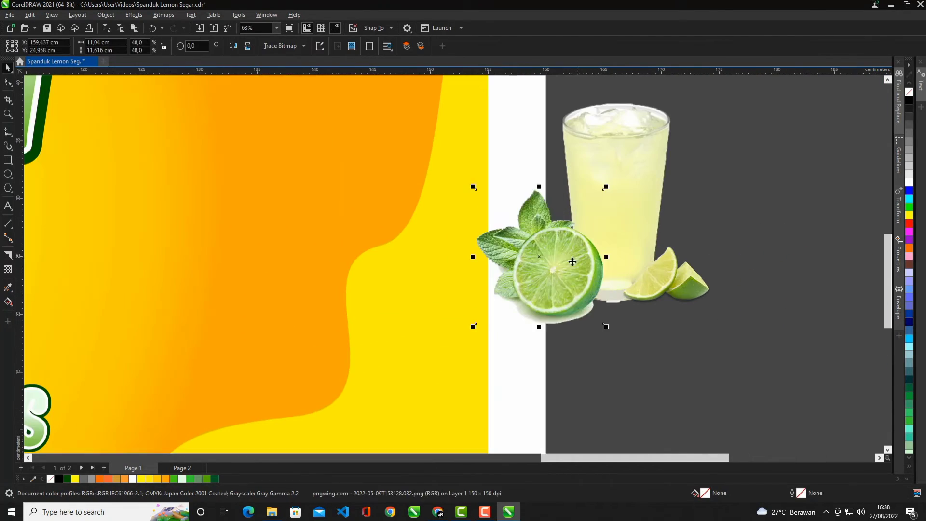
pyautogui.moveTo(572, 261); pyautogui.dragTo(505, 165)
pyautogui.keyDown('shift'); pyautogui.click(645, 187); pyautogui.keyUp('shift')
pyautogui.scroll(-5, 558, 241)
pyautogui.hotkey('ctrl', 'g')
pyautogui.scroll(2, 506, 188)
pyautogui.scroll(1, 501, 167)
pyautogui.scroll(-2, 501, 165)
pyautogui.scroll(-6, 507, 165)
pyautogui.scroll(3, 509, 165)
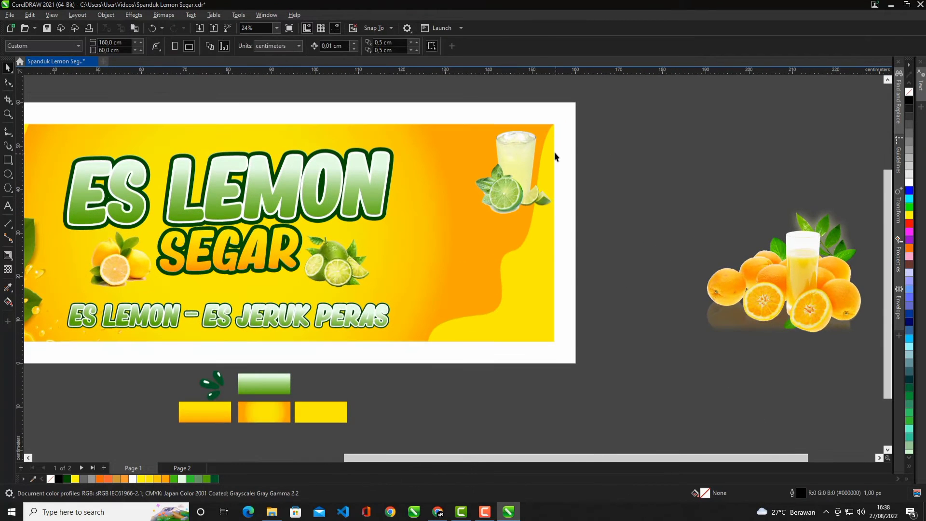
pyautogui.rightClick(554, 152)
# Place the orange juice and oranges image in the banner's lower right corner, scaled to about 34.3 cm wide.
pyautogui.click(806, 281)
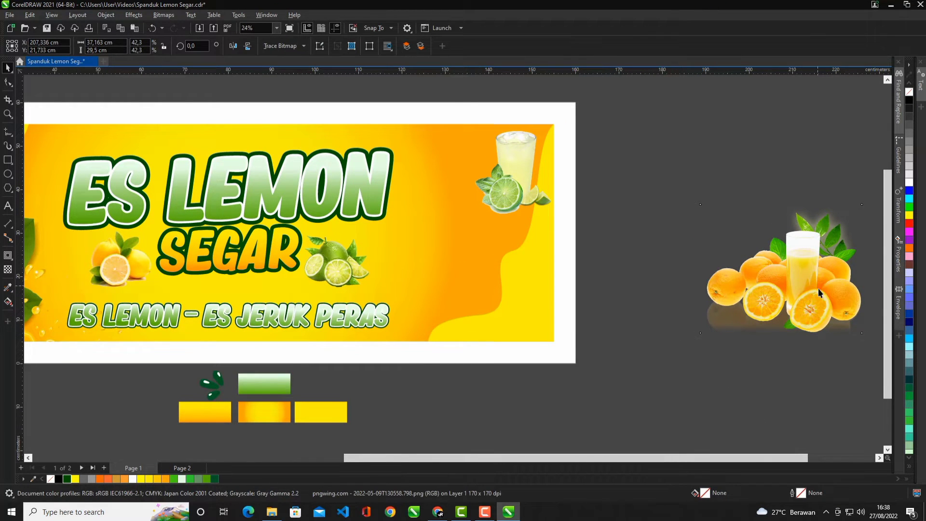
pyautogui.moveTo(817, 288); pyautogui.dragTo(583, 288)
pyautogui.scroll(2, 513, 290)
pyautogui.scroll(-4, 579, 267)
pyautogui.scroll(2, 478, 267)
pyautogui.scroll(2, 538, 266)
pyautogui.moveTo(678, 368); pyautogui.dragTo(689, 379)
pyautogui.scroll(-4, 664, 326)
# PowerClip the orange juice and oranges image inside the banner background.
pyautogui.rightClick(661, 312)
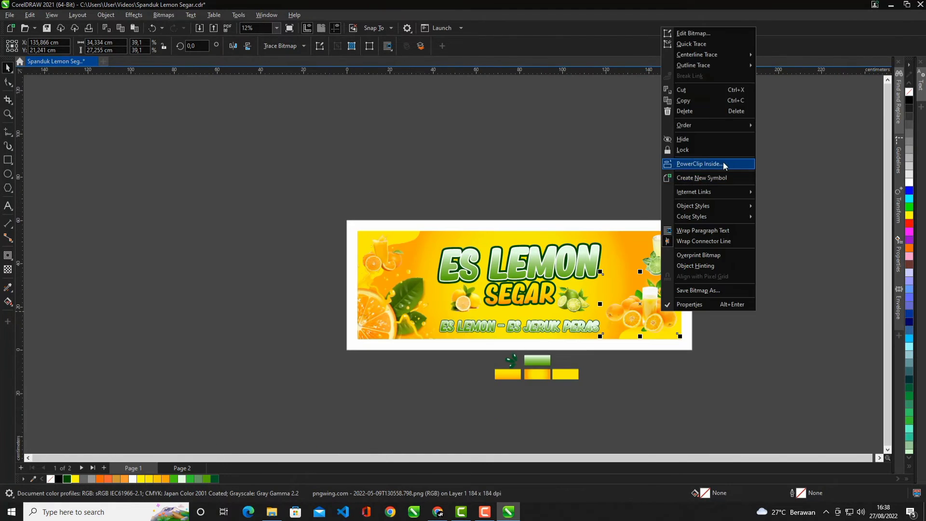
pyautogui.click(699, 164)
pyautogui.click(629, 234)
pyautogui.scroll(1, 648, 296)
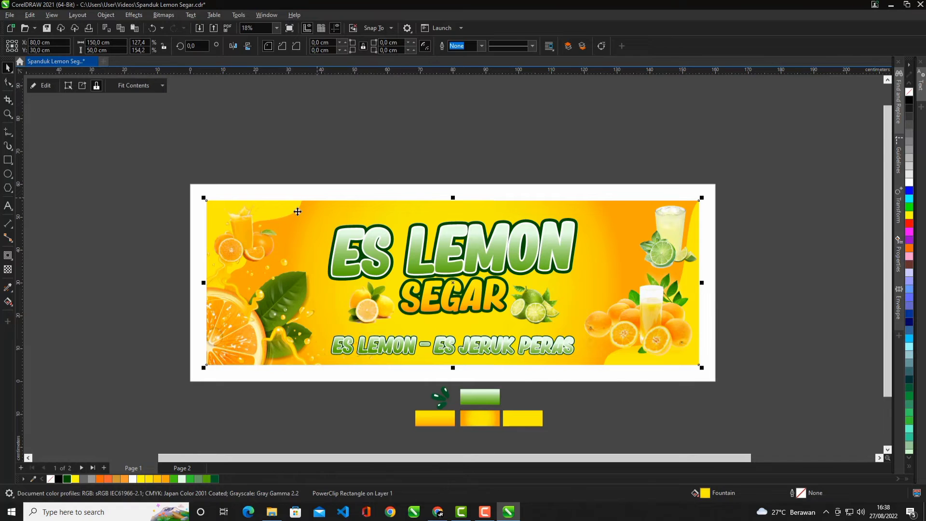
pyautogui.scroll(2, 297, 211)
pyautogui.click(249, 197)
pyautogui.scroll(-1, 249, 198)
pyautogui.scroll(2, 657, 241)
# Shrink the lemonade and lime group to about 16.7 cm wide and reposition it in the banner's upper right corner.
pyautogui.click(742, 222)
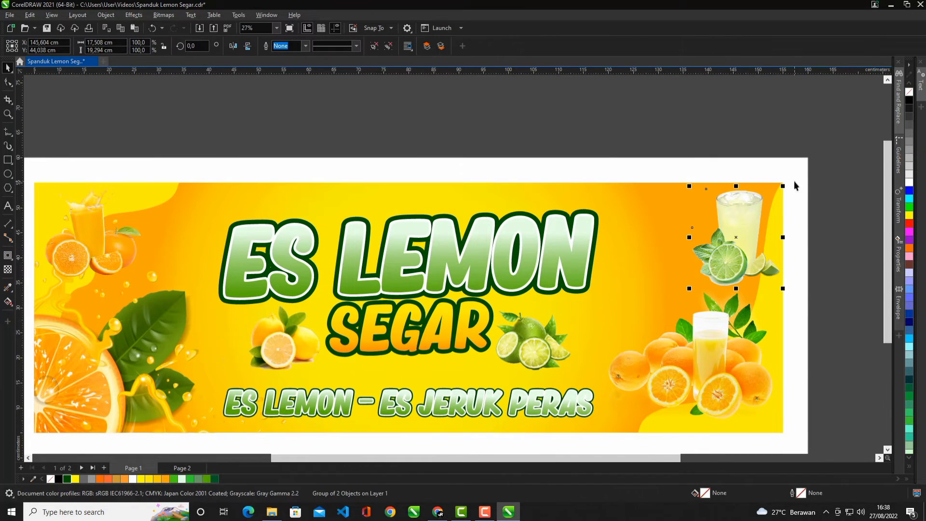
pyautogui.scroll(1, 792, 182)
pyautogui.moveTo(778, 188); pyautogui.dragTo(771, 196)
pyautogui.moveTo(729, 276); pyautogui.dragTo(738, 274)
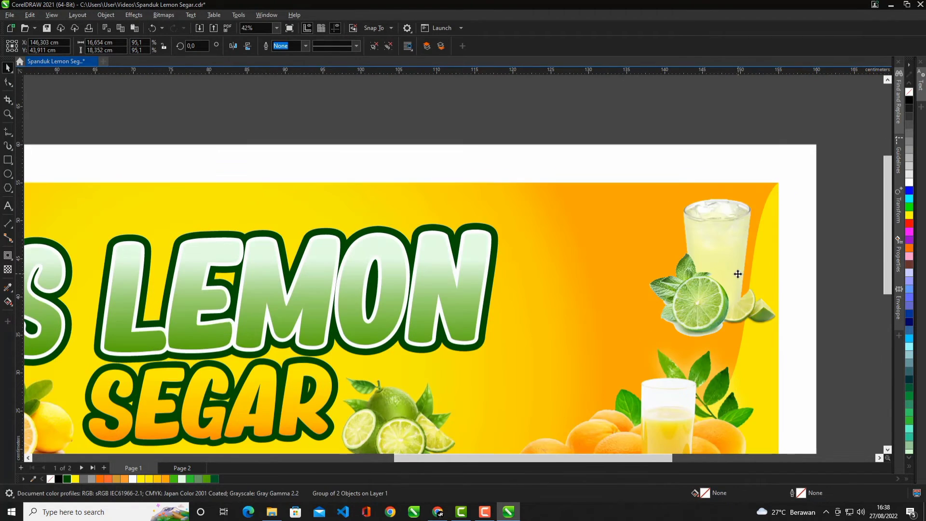
# PowerClip the lemonade and lime group inside the banner background.
pyautogui.rightClick(737, 274)
pyautogui.click(772, 333)
pyautogui.click(551, 246)
pyautogui.scroll(-2, 554, 231)
pyautogui.click(572, 156)
pyautogui.scroll(-1, 554, 168)
pyautogui.scroll(2, 457, 246)
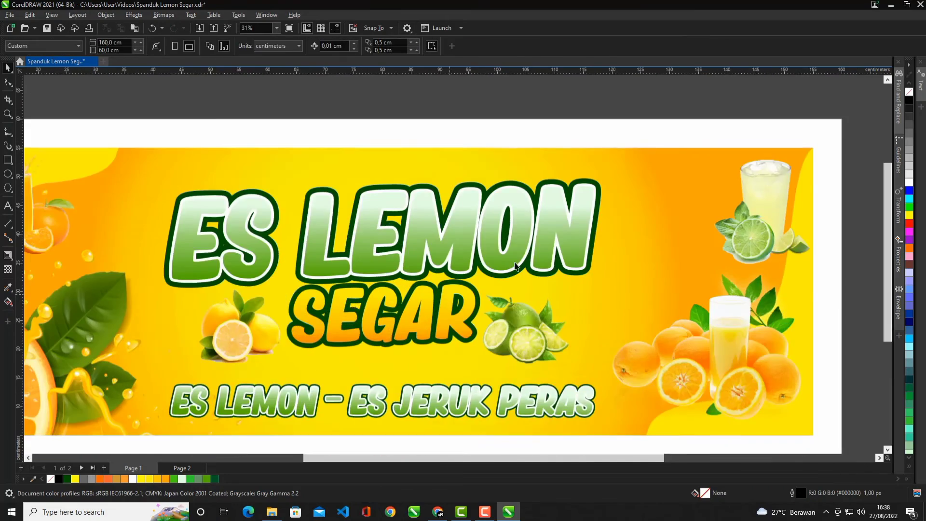
pyautogui.scroll(-1, 515, 266)
pyautogui.scroll(1, 438, 422)
# Place the dark green droplets at the title's upper left and put a copy, turned 180°, beside the lime image.
pyautogui.moveTo(381, 400); pyautogui.dragTo(233, 183)
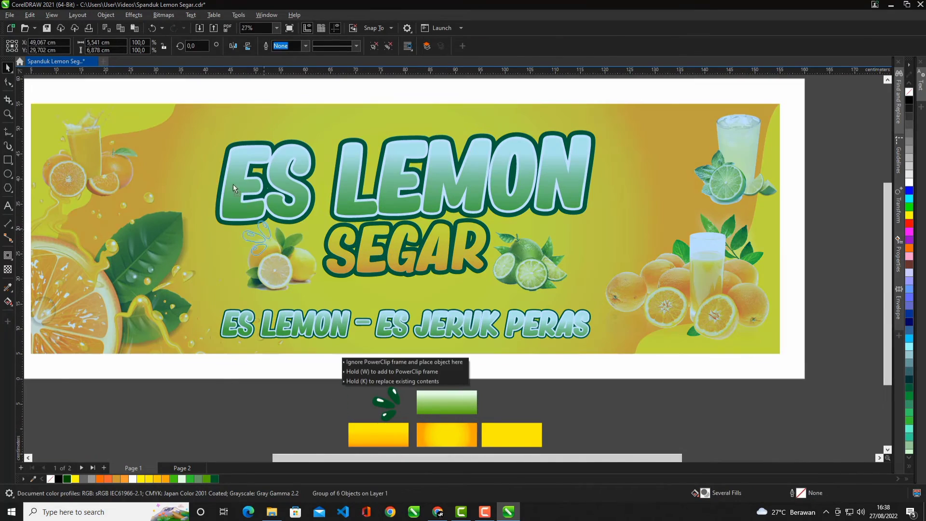
pyautogui.moveTo(208, 142); pyautogui.dragTo(589, 251)
pyautogui.scroll(1, 209, 122)
pyautogui.scroll(2, 217, 137)
pyautogui.scroll(-4, 210, 132)
pyautogui.scroll(1, 557, 188)
pyautogui.scroll(1, 607, 276)
pyautogui.click(234, 45)
pyautogui.scroll(2, 564, 267)
# Rotate the copied droplets to about 210° and adjust their position below the N of LEMON.
pyautogui.click(589, 251)
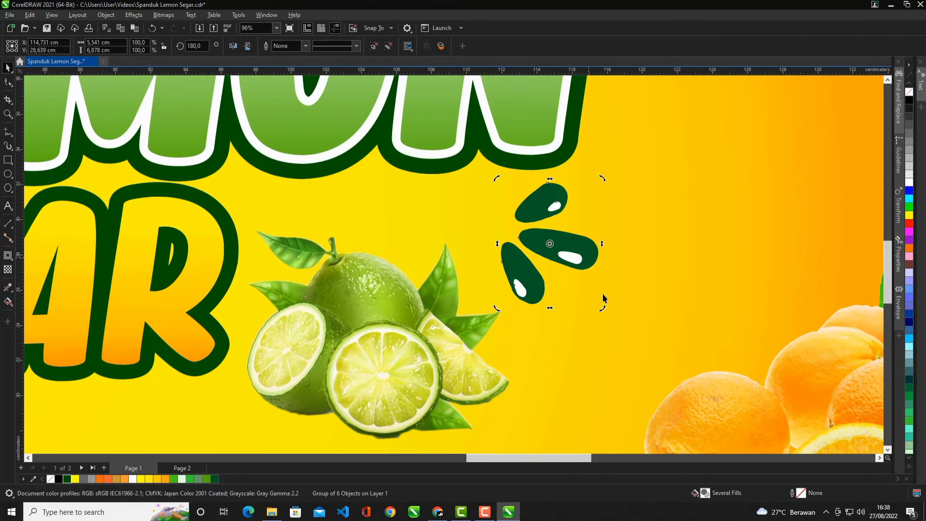
pyautogui.moveTo(606, 311); pyautogui.dragTo(615, 280)
pyautogui.moveTo(584, 234); pyautogui.dragTo(587, 240)
pyautogui.scroll(-6, 586, 240)
pyautogui.click(709, 270)
pyautogui.scroll(2, 546, 263)
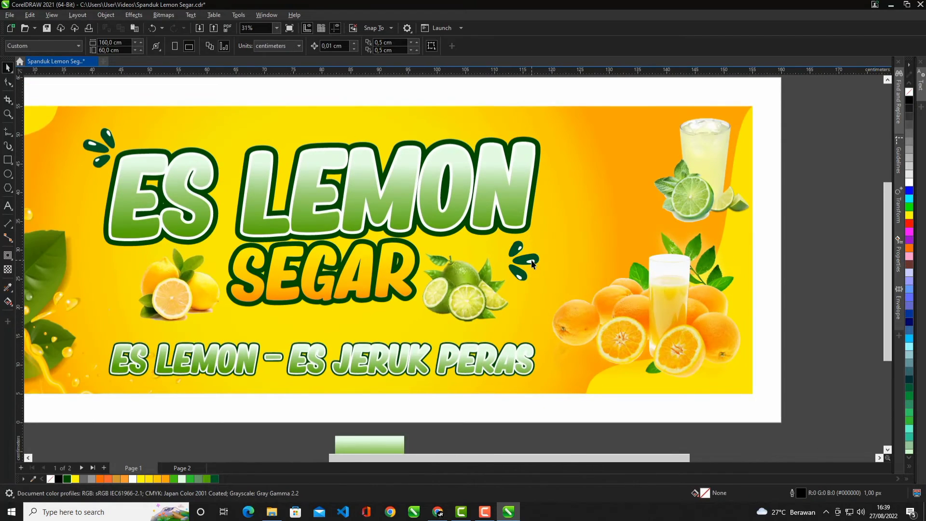
# Turn the copied droplets slightly further counterclockwise and fine-tune their position beside the limes.
pyautogui.scroll(2, 533, 264)
pyautogui.click(532, 266)
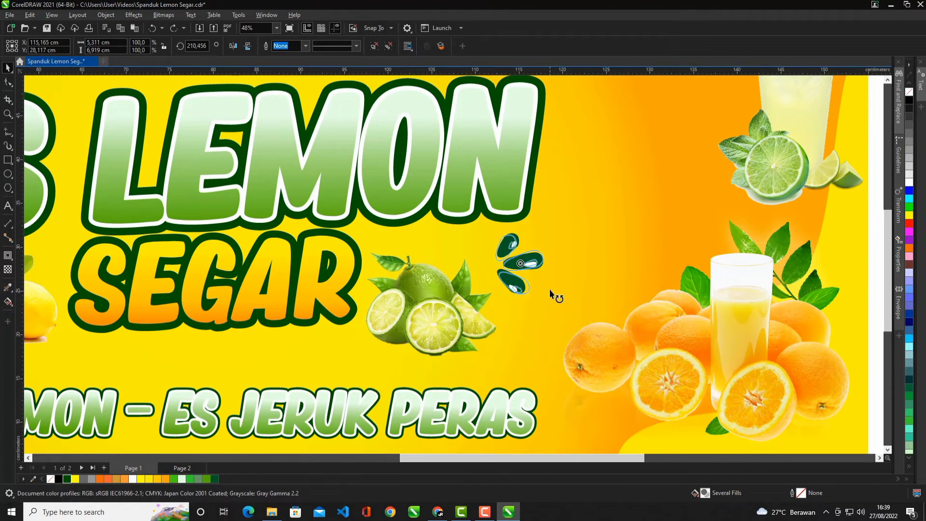
pyautogui.scroll(2, 552, 295)
pyautogui.moveTo(554, 270); pyautogui.dragTo(535, 260)
pyautogui.scroll(1, 538, 256)
pyautogui.scroll(-4, 539, 255)
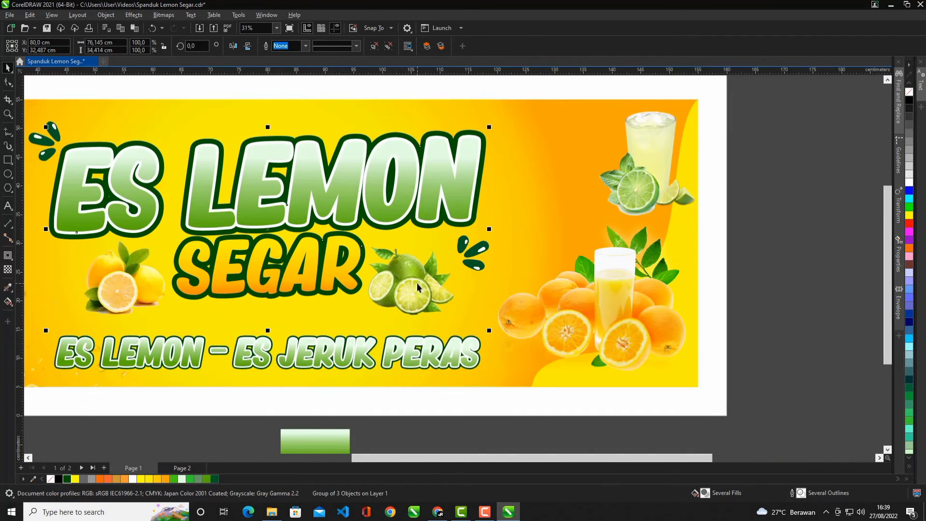
# Ungroup the title from its fruit images and move the lime image slightly away from SEGAR.
pyautogui.rightClick(417, 282)
pyautogui.click(726, 275)
pyautogui.scroll(2, 419, 281)
pyautogui.click(420, 281)
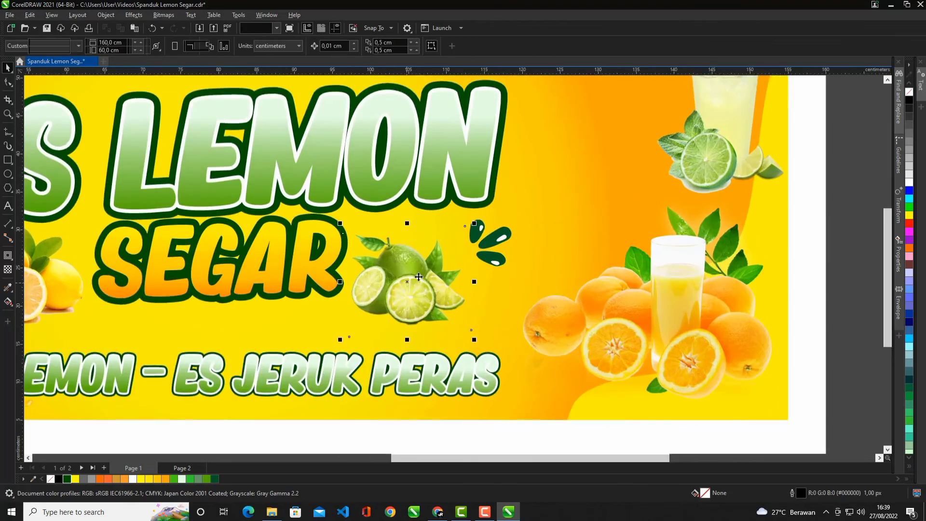
pyautogui.scroll(3, 419, 281)
pyautogui.moveTo(432, 280); pyautogui.dragTo(448, 276)
pyautogui.scroll(-7, 501, 256)
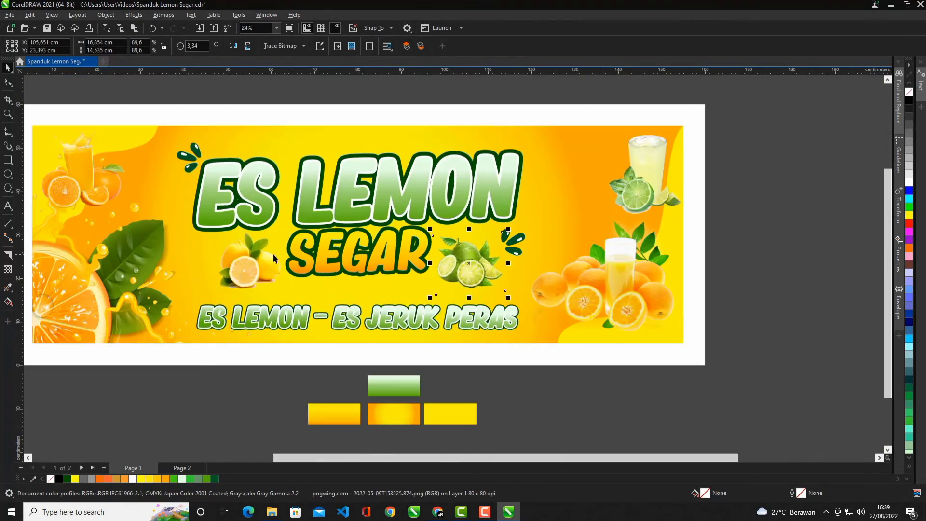
# Move the lemon image slightly to the left, away from SEGAR.
pyautogui.click(251, 260)
pyautogui.scroll(5, 247, 263)
pyautogui.moveTo(260, 271); pyautogui.dragTo(257, 271)
pyautogui.scroll(-2, 256, 271)
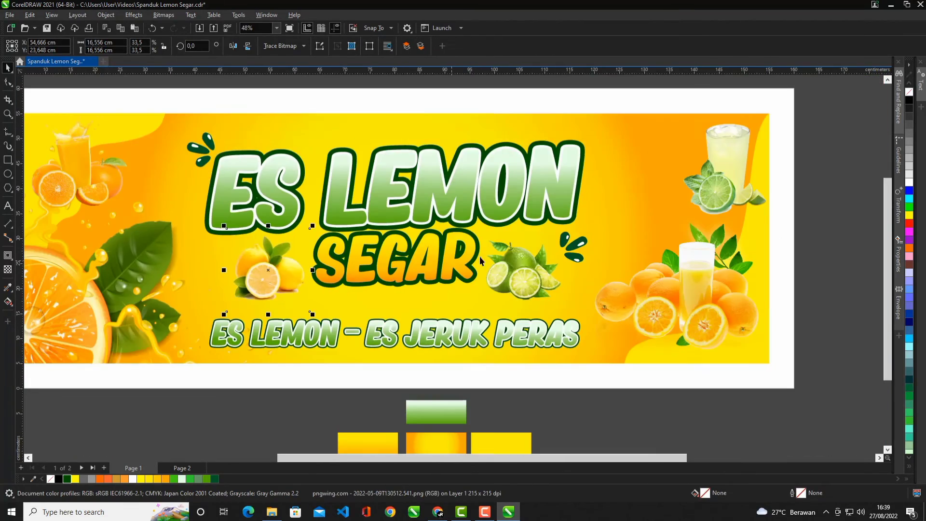
# Group the lemon and lime images and center the group horizontally on the banner background.
pyautogui.keyDown('shift'); pyautogui.click(513, 270); pyautogui.keyUp('shift')
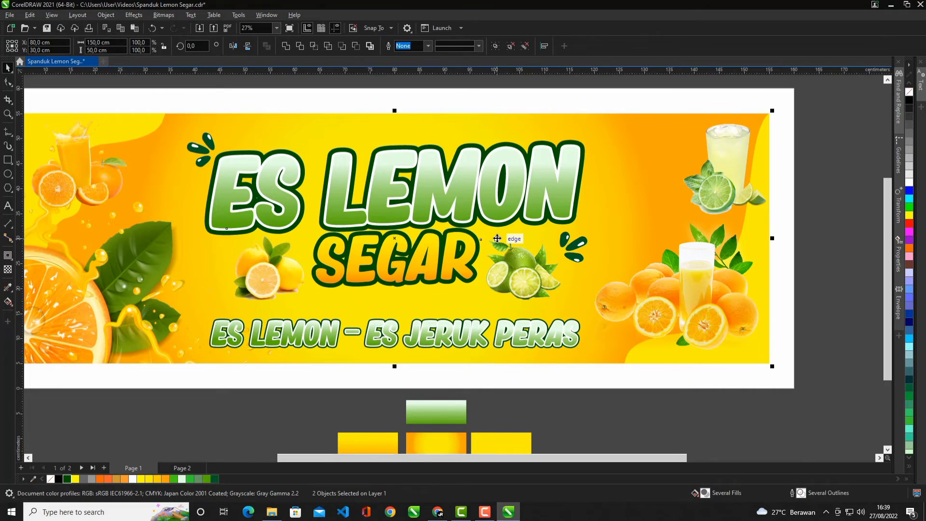
pyautogui.press('c')
pyautogui.scroll(-3, 476, 253)
pyautogui.press('Escape')
pyautogui.scroll(5, 501, 272)
# Enlarge SEGAR with its outline to about 34.5 cm wide and shift SEGAR and the fruit group slightly lower.
pyautogui.click(501, 270)
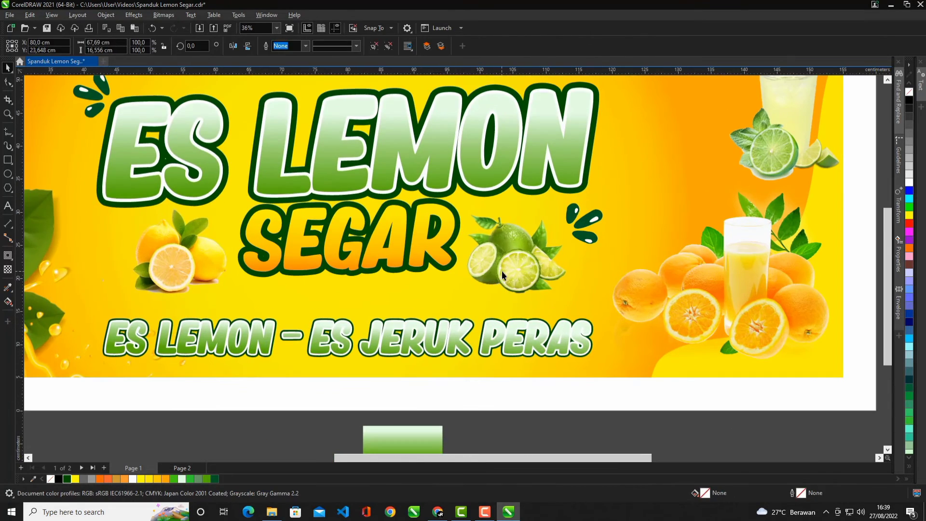
pyautogui.click(446, 253)
pyautogui.scroll(2, 446, 248)
pyautogui.keyDown('shift'); pyautogui.click(466, 216); pyautogui.keyUp('shift')
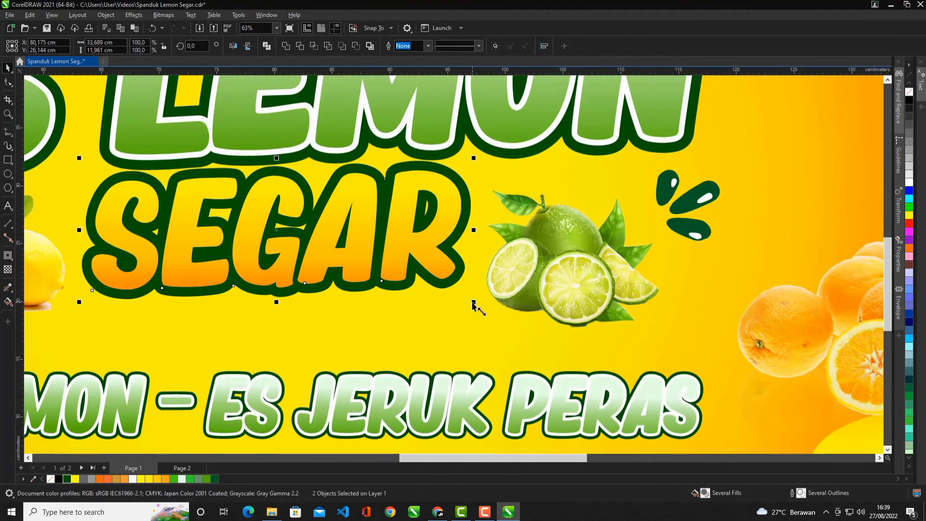
pyautogui.moveTo(472, 303); pyautogui.dragTo(480, 308)
pyautogui.scroll(1, 440, 182)
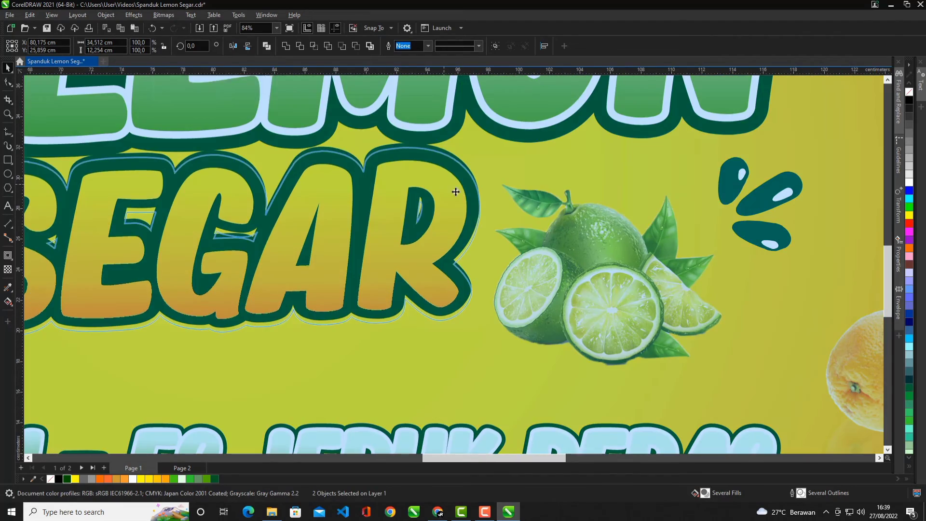
pyautogui.scroll(-4, 455, 192)
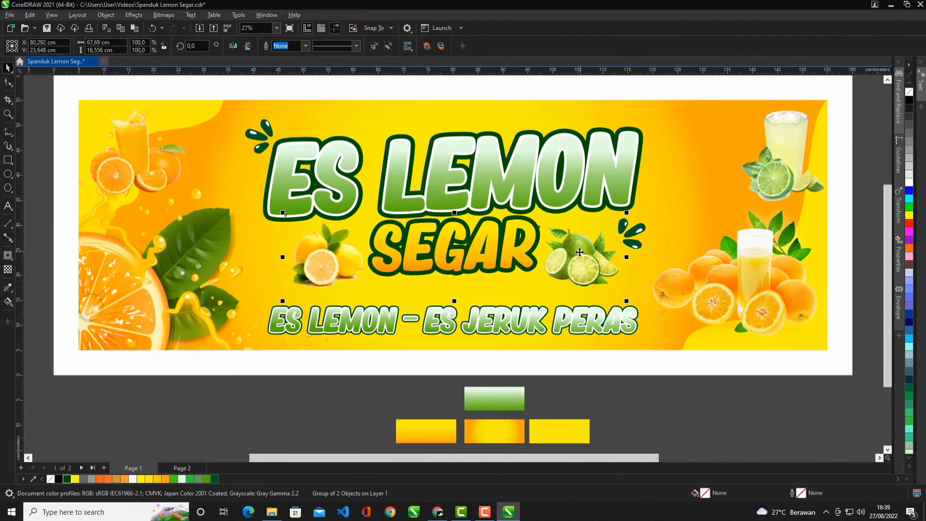
pyautogui.click(577, 254)
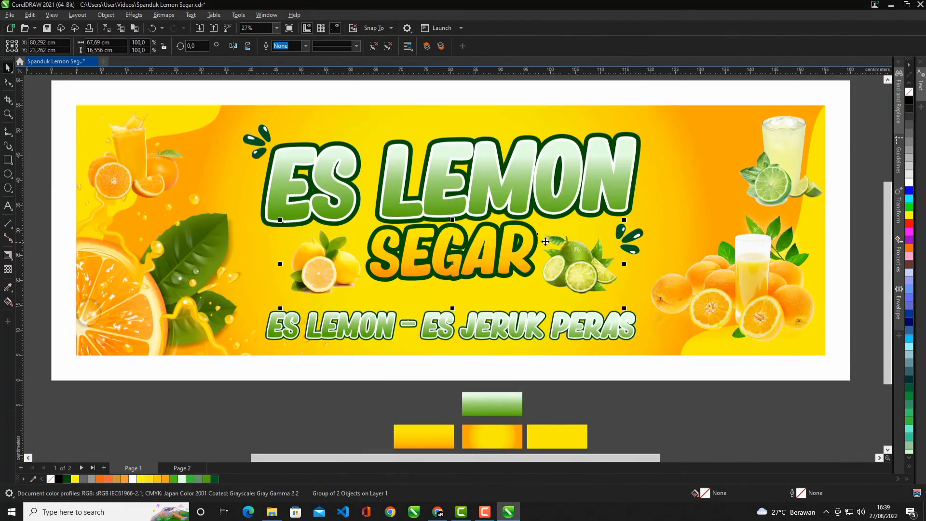
# Delete the four gradient sample rectangles below the banner.
pyautogui.scroll(-2, 516, 241)
pyautogui.click(693, 438)
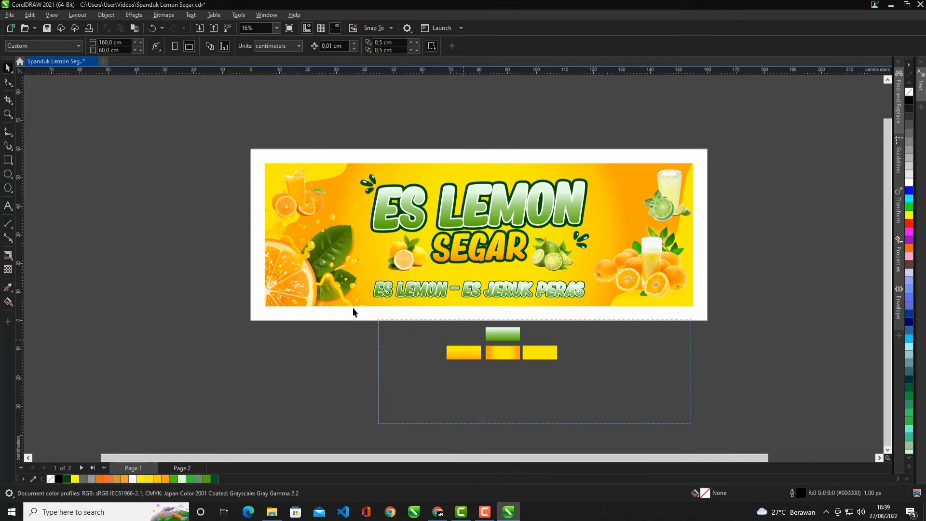
pyautogui.scroll(4, 667, 347)
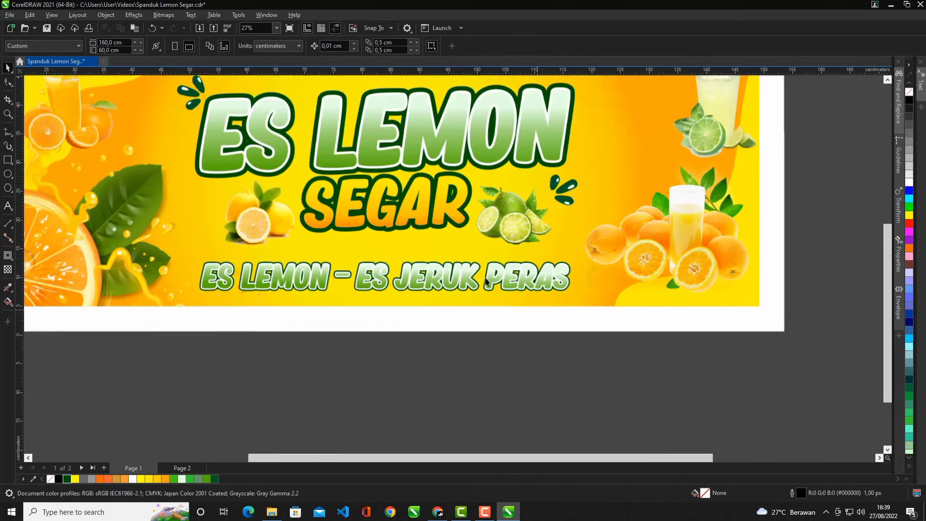
# Ungroup the ES LEMON – ES JERUK PERAS subtitle and select its gradient-filled text layer.
pyautogui.click(468, 295)
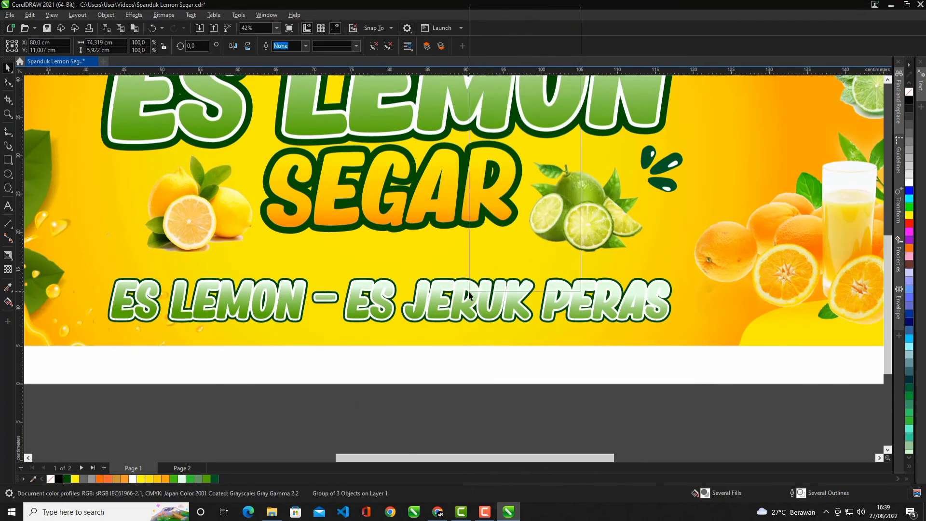
pyautogui.click(509, 25)
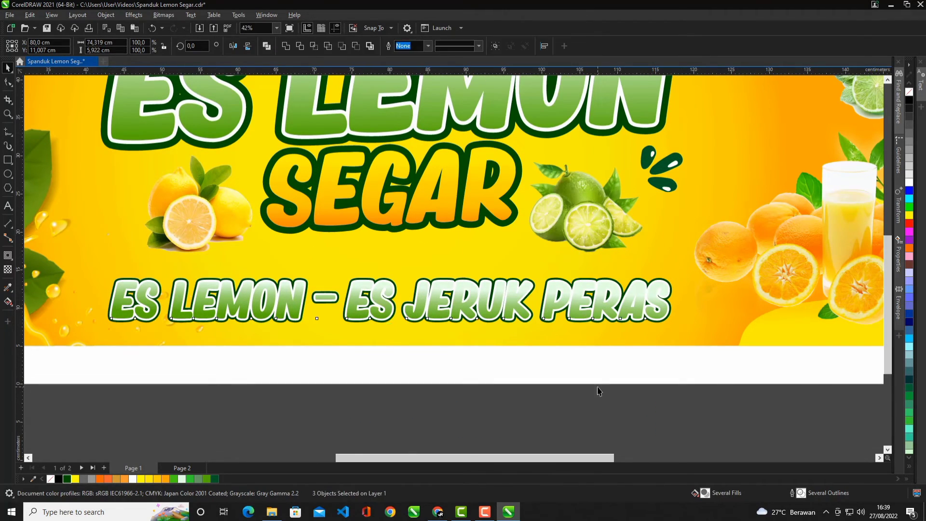
pyautogui.click(561, 296)
pyautogui.scroll(5, 564, 299)
pyautogui.scroll(-5, 518, 254)
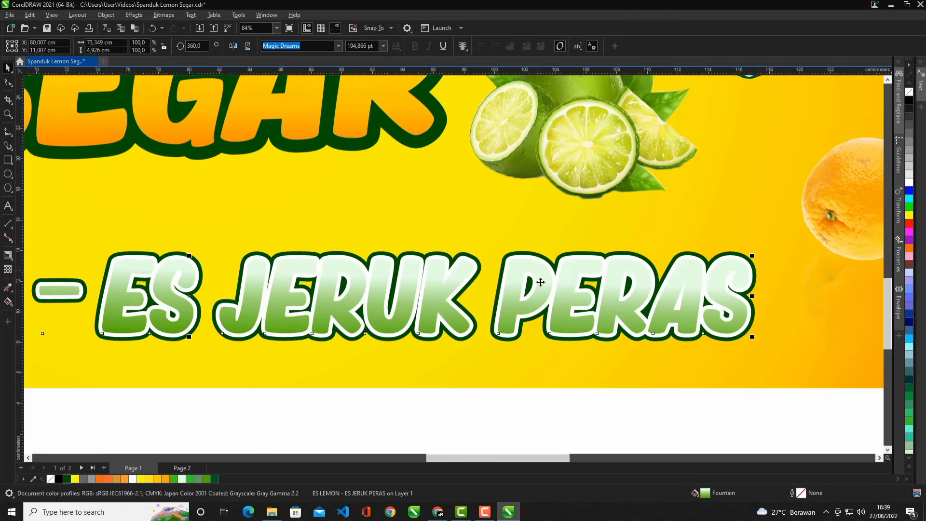
# Change the pale upper colour of the subtitle text's gradient to a more saturated light green.
pyautogui.click(541, 278)
pyautogui.click(9, 303)
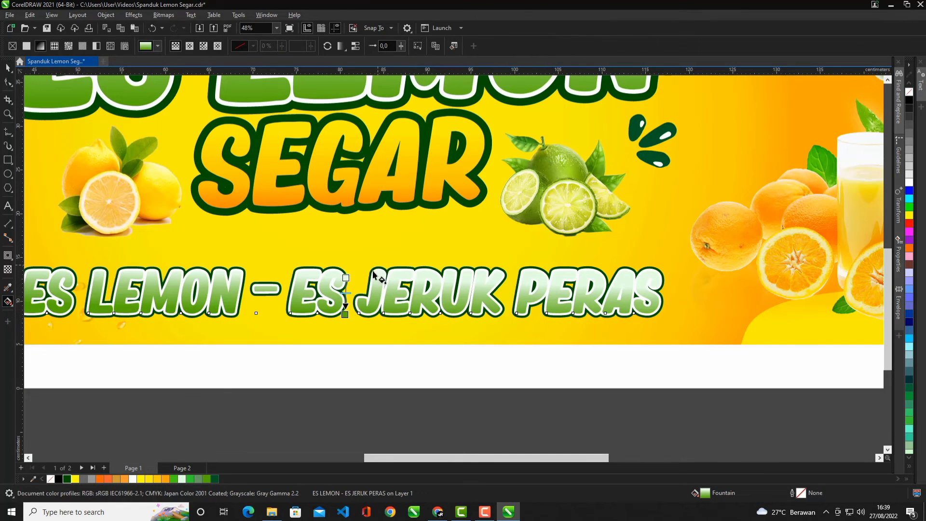
pyautogui.click(346, 278)
pyautogui.click(365, 272)
pyautogui.click(358, 290)
pyautogui.click(365, 315)
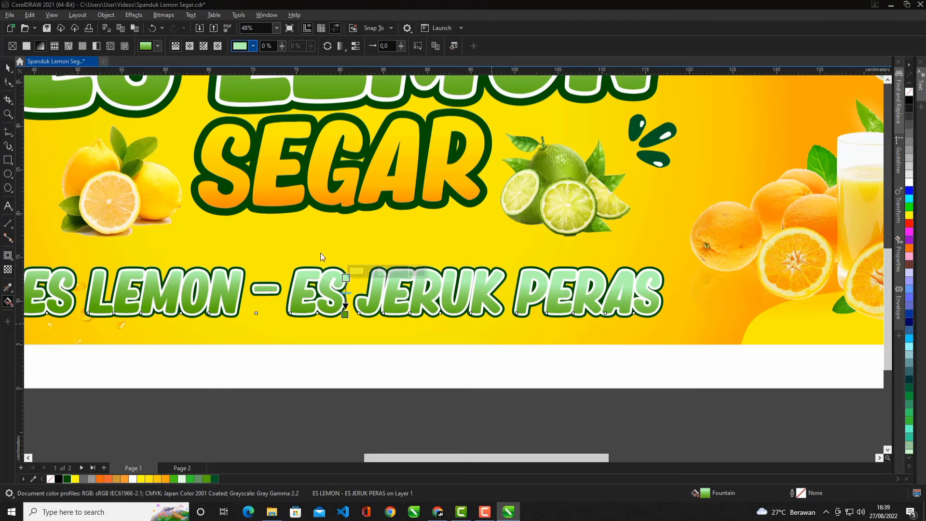
pyautogui.click(8, 69)
# Change the pale upper colour of the ES LEMON title's gradient to a slightly deeper light green.
pyautogui.scroll(-3, 415, 314)
pyautogui.scroll(2, 411, 329)
pyautogui.scroll(-1, 410, 330)
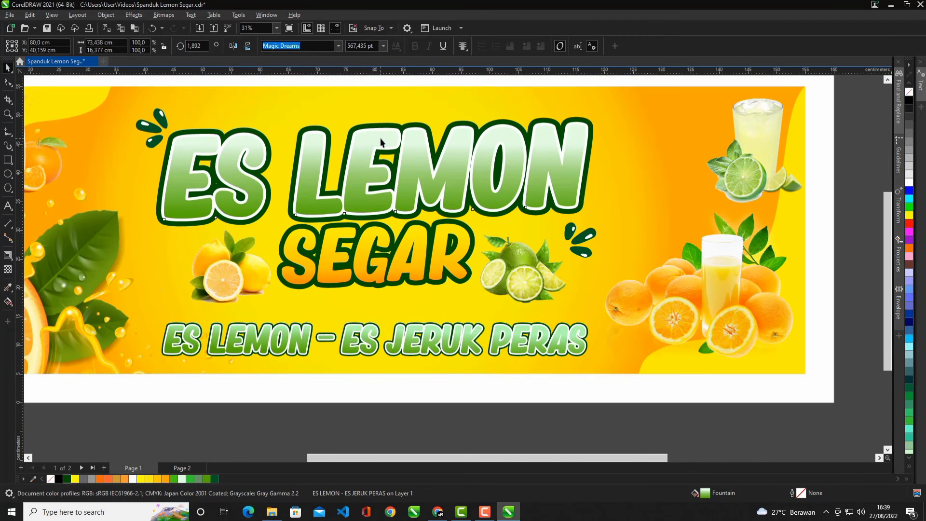
pyautogui.rightClick(364, 159)
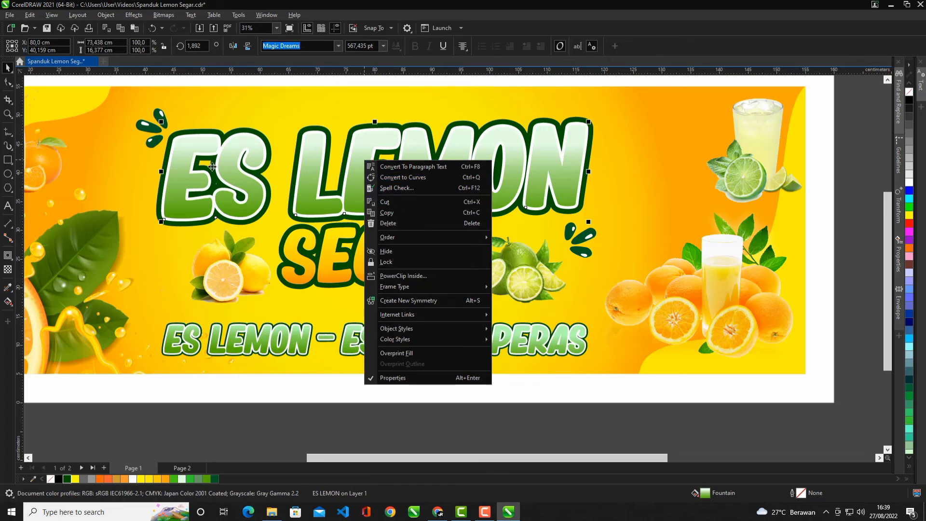
pyautogui.press('Escape')
pyautogui.click(8, 301)
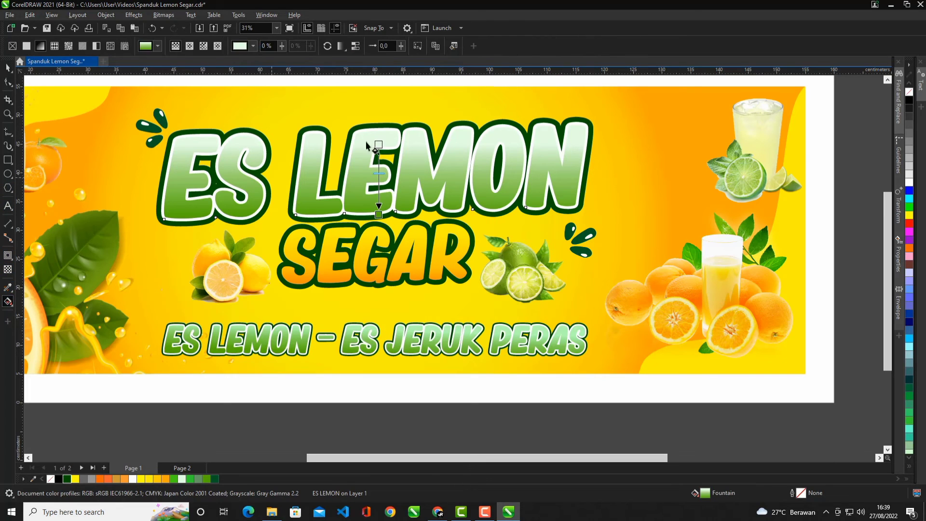
pyautogui.click(404, 138)
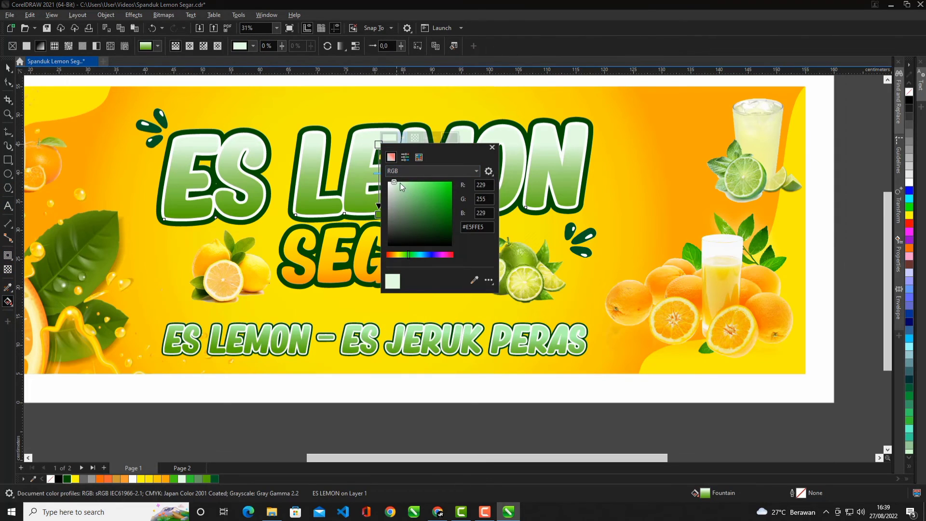
pyautogui.click(399, 184)
pyautogui.click(678, 181)
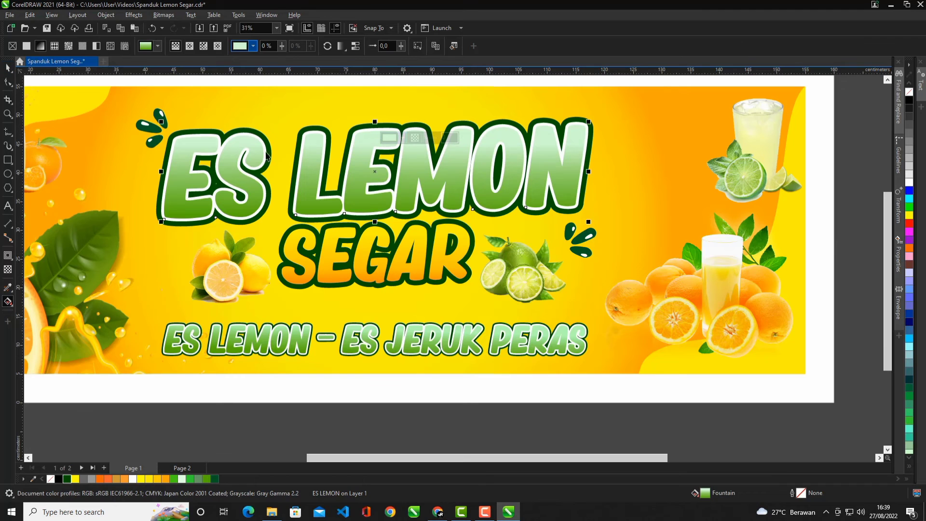
pyautogui.press('space')
# Select all the banner objects together with the background, group them, and save the document.
pyautogui.scroll(-1, 473, 238)
pyautogui.click(718, 365)
pyautogui.moveTo(740, 359); pyautogui.dragTo(327, 197)
pyautogui.moveTo(110, 137); pyautogui.dragTo(110, 137)
pyautogui.hotkey('shift', 'F2')
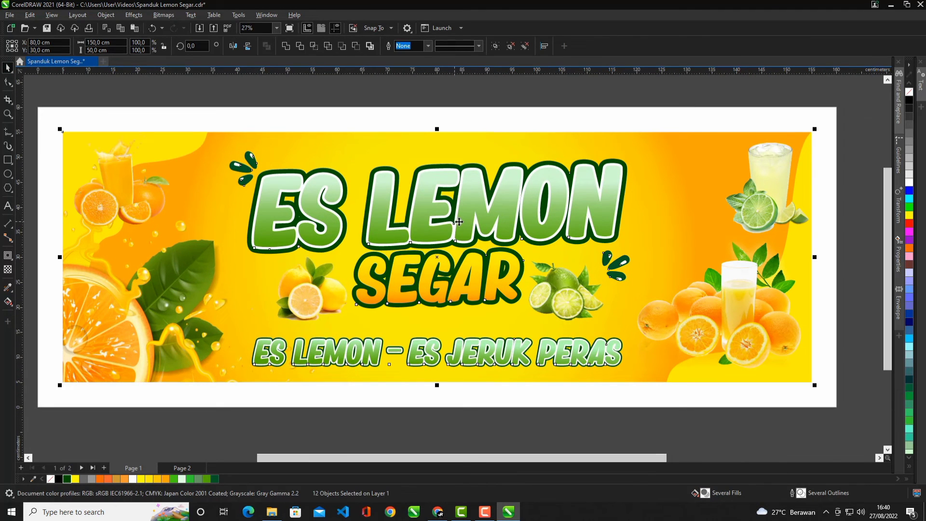
pyautogui.click(47, 27)
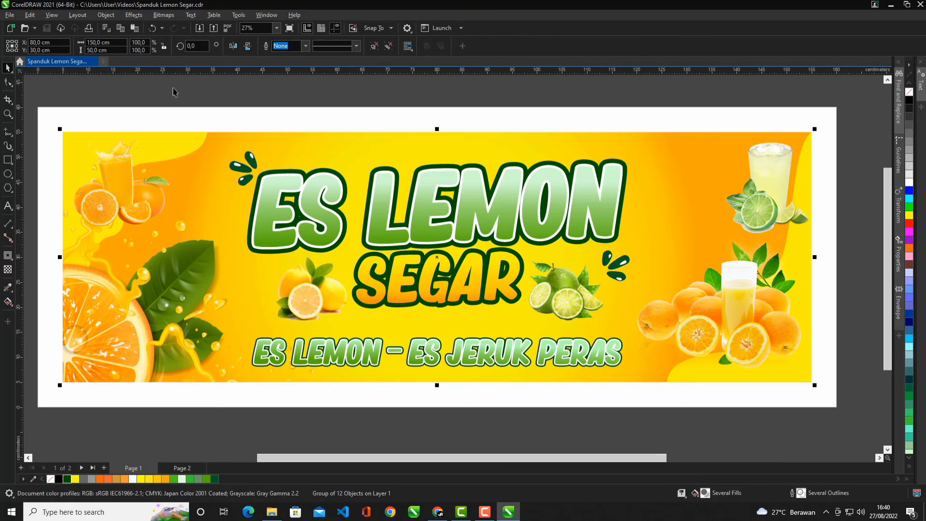